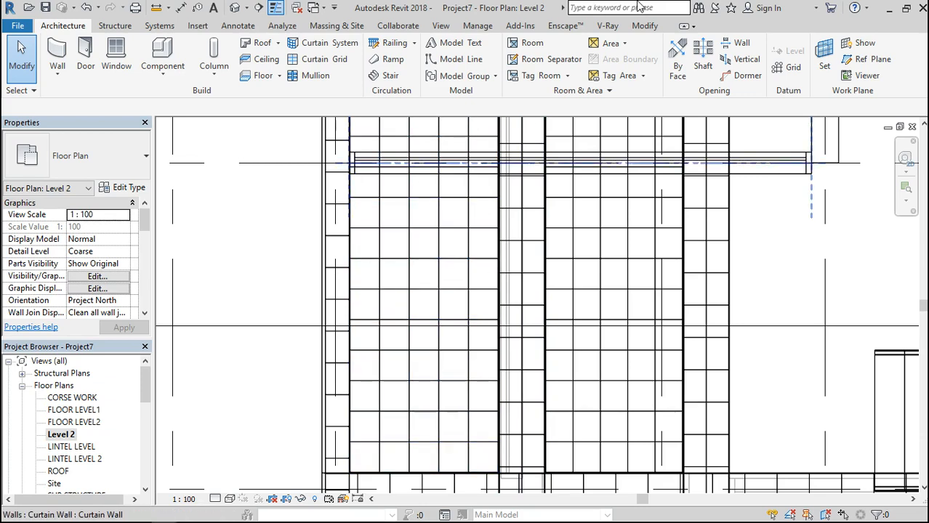
Measure the width of the reinforced slab bay between the outer wall along grid 4 and the adjacent vertical reinforcement strip.
{"action": "left_click", "coordinate": [645, 25]}
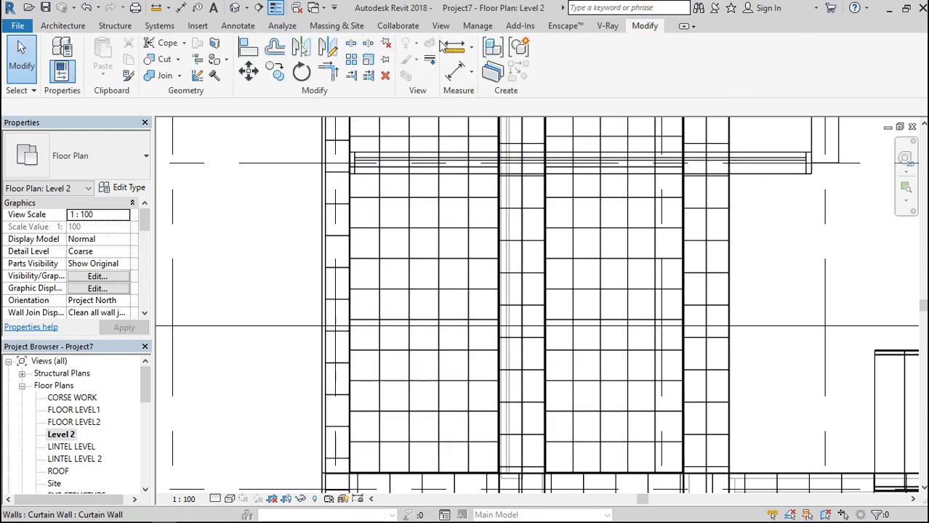
{"action": "left_click", "coordinate": [458, 55]}
{"action": "left_click", "coordinate": [496, 356]}
{"action": "left_click", "coordinate": [348, 362]}
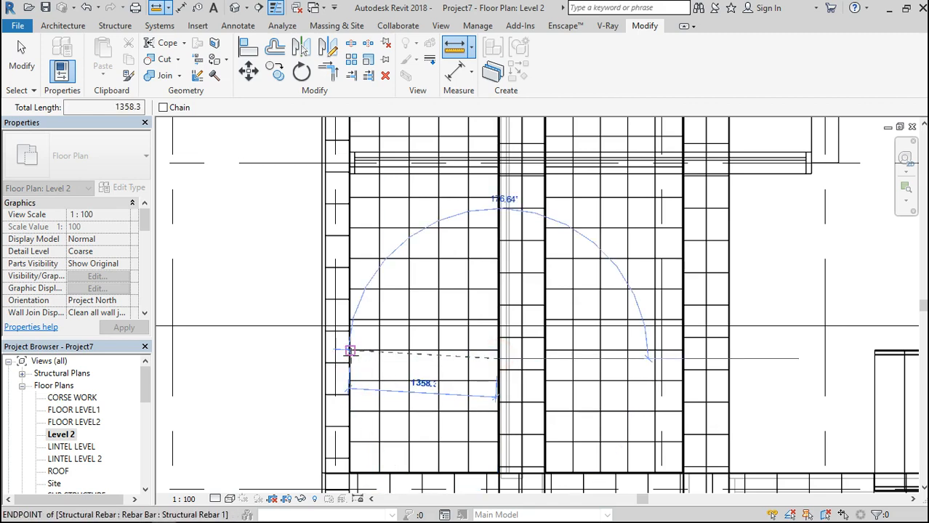
{"action": "scroll", "coordinate": [348, 359], "scroll_direction": "up", "scroll_amount": 5}
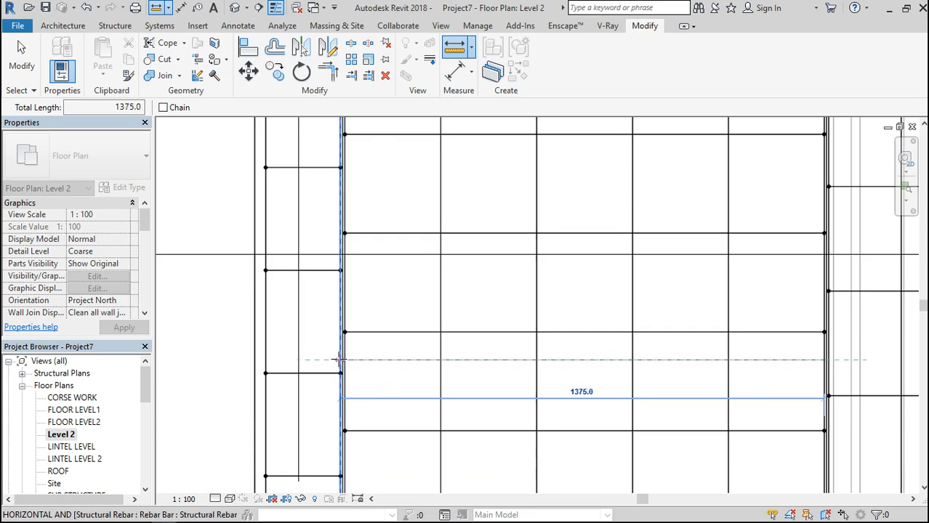
{"action": "key", "text": "Escape"}
{"action": "key", "text": "Escape"}
{"action": "scroll", "coordinate": [339, 368], "scroll_direction": "up", "scroll_amount": 5}
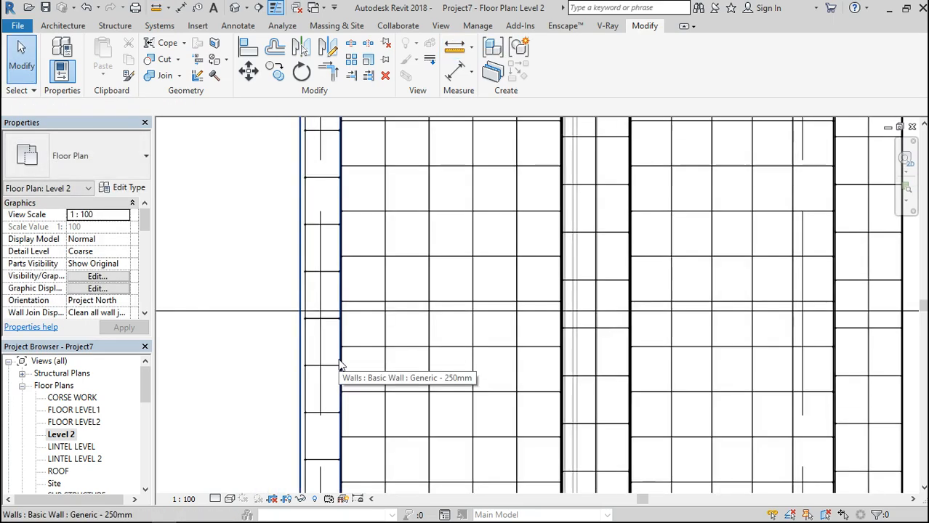
{"action": "scroll", "coordinate": [502, 356], "scroll_direction": "down", "scroll_amount": 3}
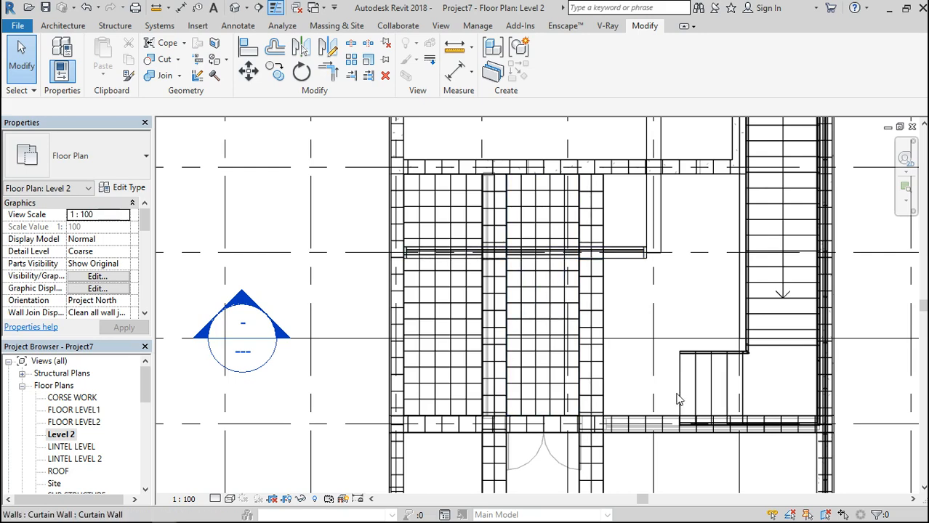
Delete the two narrow vertical area reinforcement strips on either side of the double door.
{"action": "scroll", "coordinate": [526, 341], "scroll_direction": "down", "scroll_amount": 3}
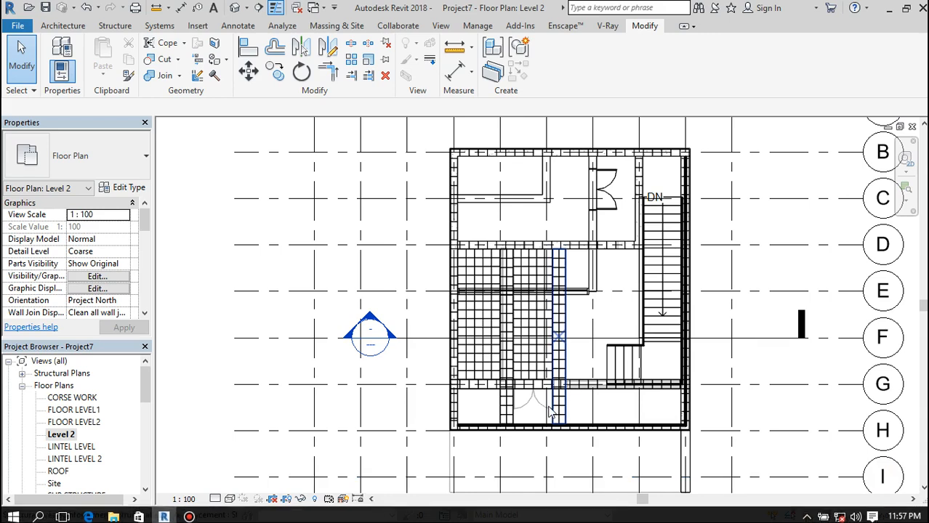
{"action": "scroll", "coordinate": [550, 412], "scroll_direction": "up", "scroll_amount": 4}
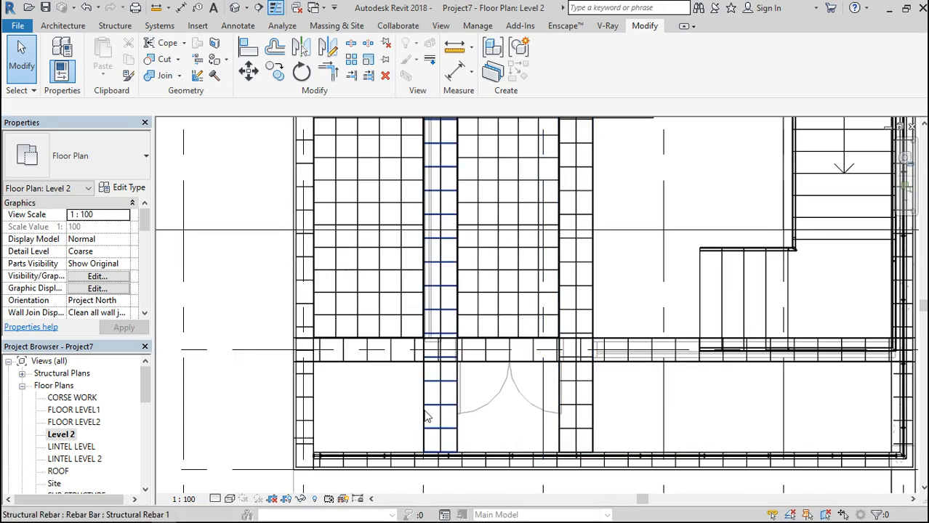
{"action": "left_click", "coordinate": [422, 414]}
{"action": "key", "text": "Delete"}
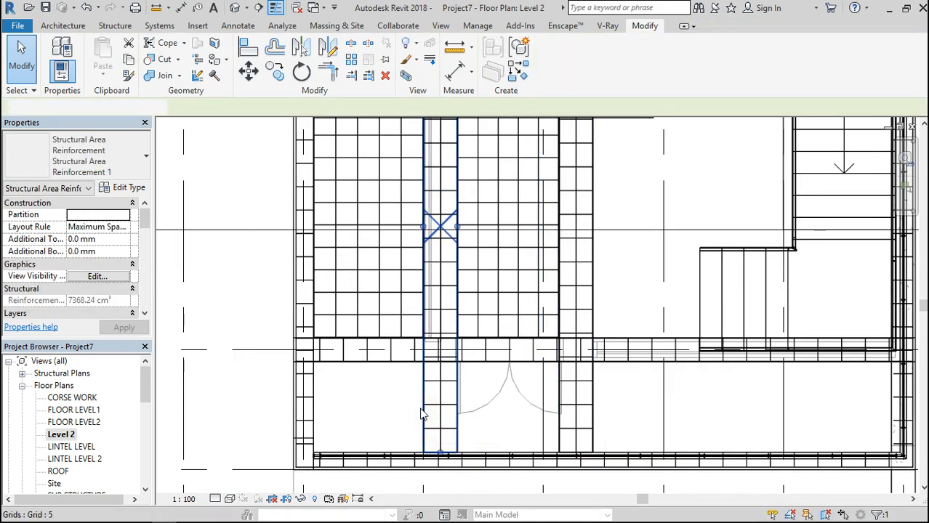
{"action": "left_click", "coordinate": [562, 432]}
{"action": "key", "text": "Delete"}
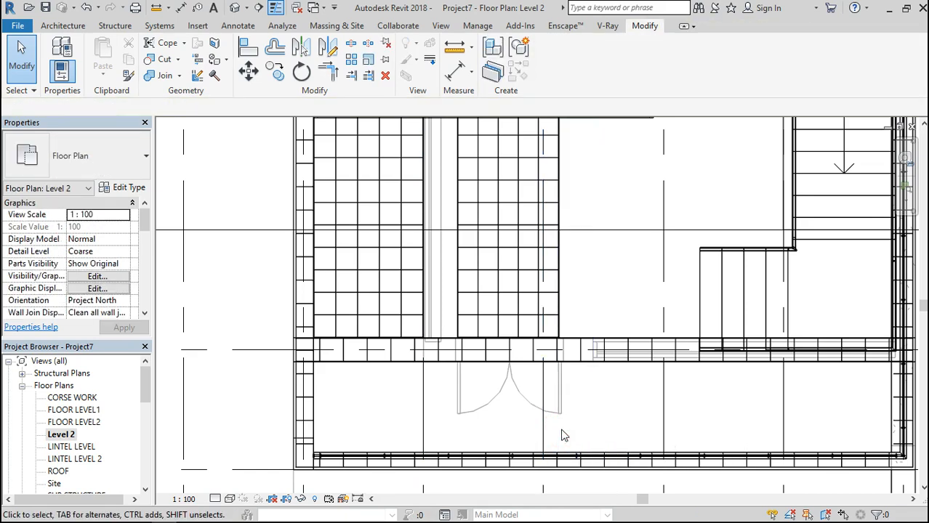
Delete the horizontal area reinforcement strip along grid G and the reinforcement panel next to the outer wall on grid 4.
{"action": "left_click", "coordinate": [483, 361]}
{"action": "key", "text": "Delete"}
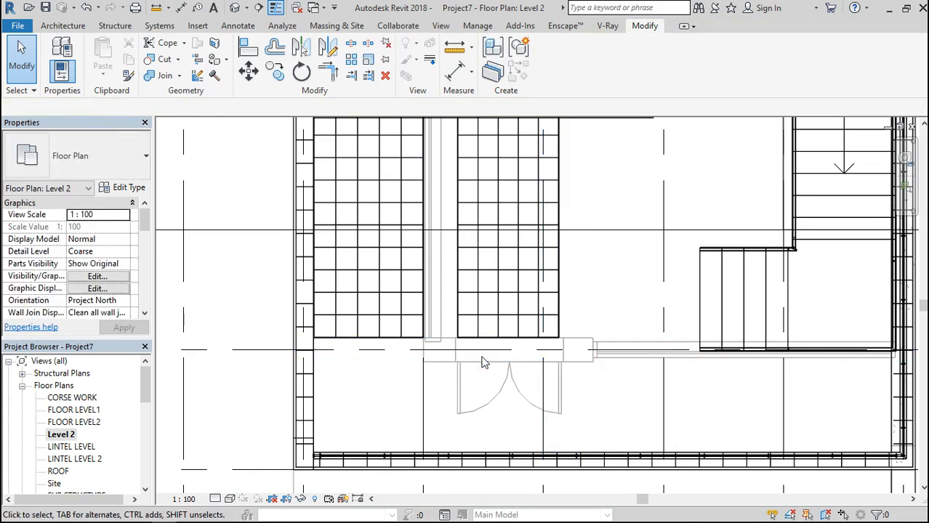
{"action": "left_click", "coordinate": [397, 336]}
{"action": "key", "text": "Delete"}
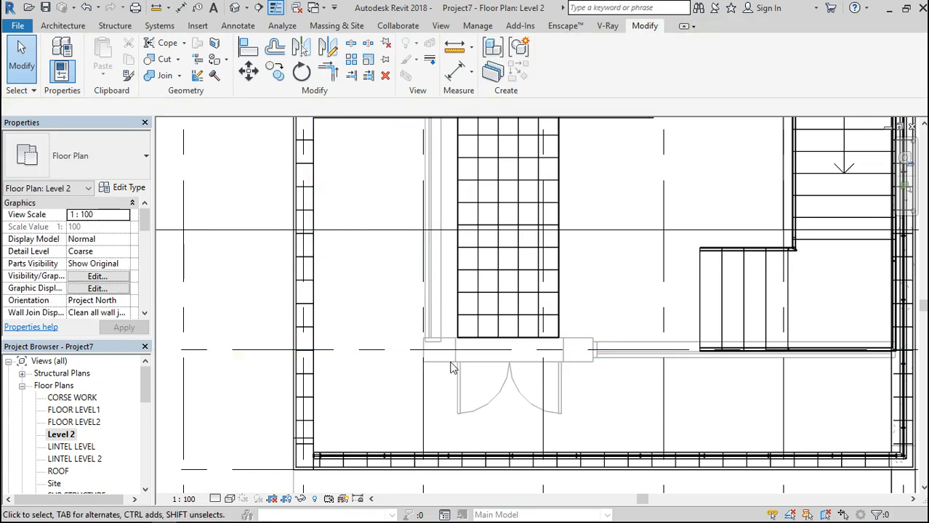
Edit the boundary of the outer-wall area reinforcement and remove its sketch lines around the interior partitions along grids D and 8.
{"action": "scroll", "coordinate": [407, 341], "scroll_direction": "down", "scroll_amount": 5}
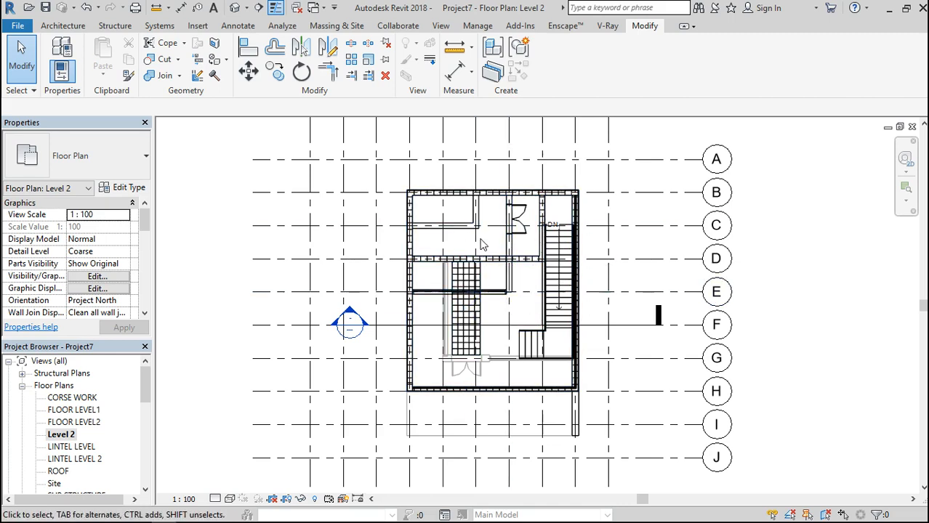
{"action": "double_click", "coordinate": [491, 262]}
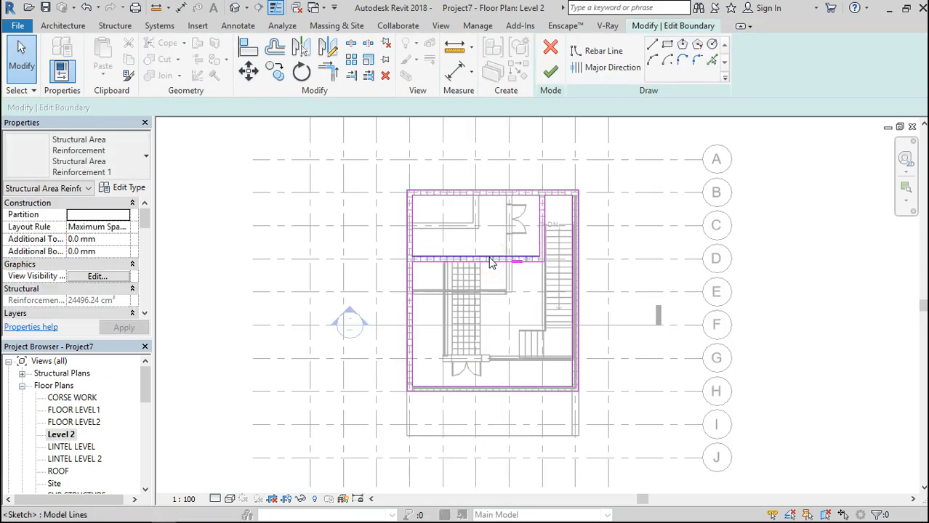
{"action": "scroll", "coordinate": [554, 206], "scroll_direction": "up", "scroll_amount": 5}
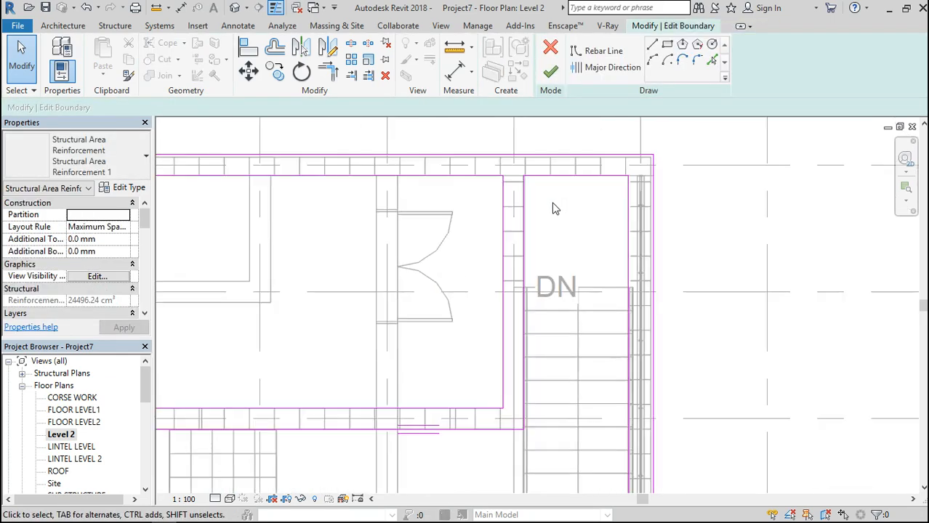
{"action": "scroll", "coordinate": [552, 209], "scroll_direction": "down", "scroll_amount": 3}
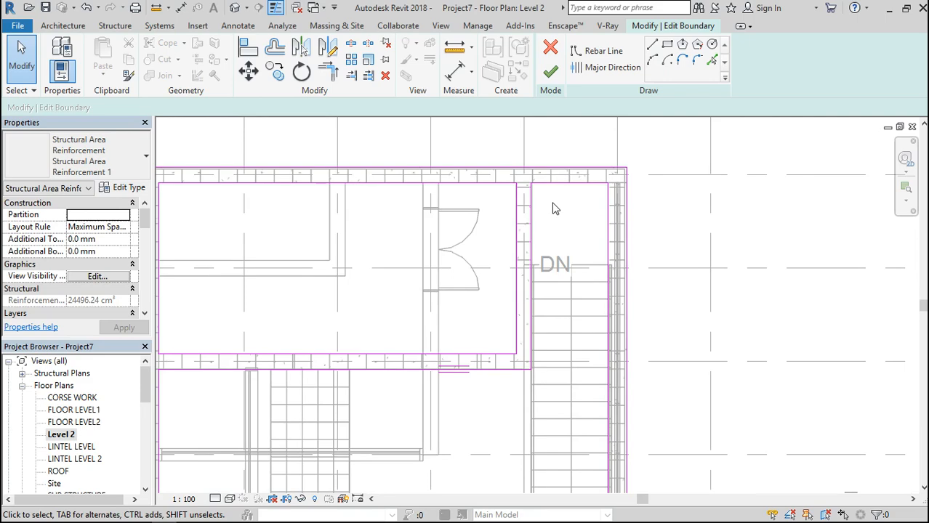
{"action": "mouse_move", "coordinate": [555, 199]}
{"action": "left_mouse_down"}
{"action": "mouse_move", "coordinate": [481, 291]}
{"action": "mouse_move", "coordinate": [302, 362]}
{"action": "mouse_move", "coordinate": [260, 361]}
{"action": "left_mouse_up"}
{"action": "key", "text": "Escape"}
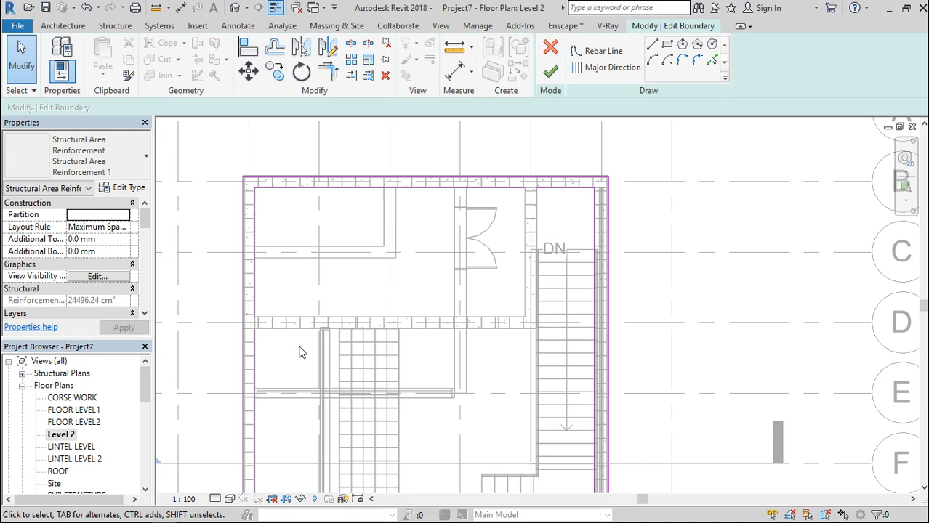
Join the split inner boundary lines along the walls on grids 4 and B with Trim/Extend to Corner, and try finishing the sketch.
{"action": "left_click", "coordinate": [328, 79]}
{"action": "left_click", "coordinate": [258, 280]}
{"action": "left_click", "coordinate": [259, 358]}
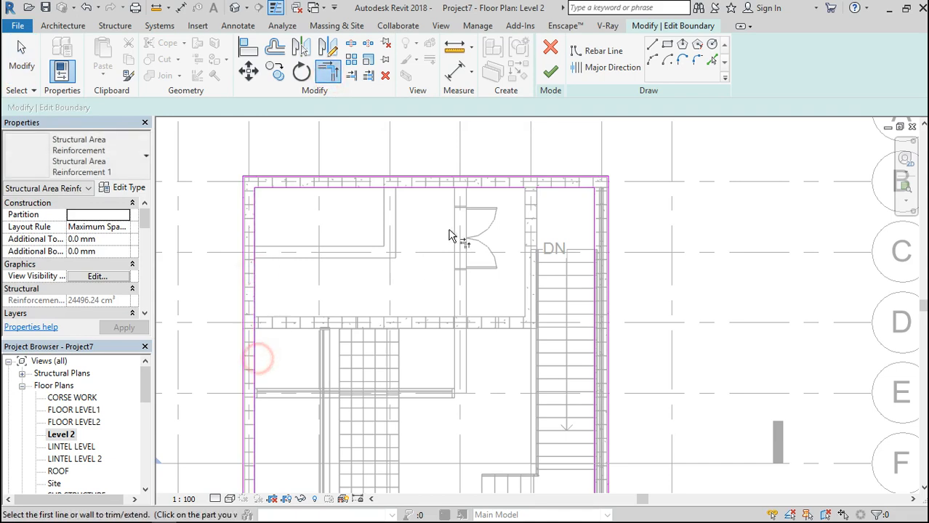
{"action": "left_click", "coordinate": [441, 189]}
{"action": "left_click", "coordinate": [547, 191]}
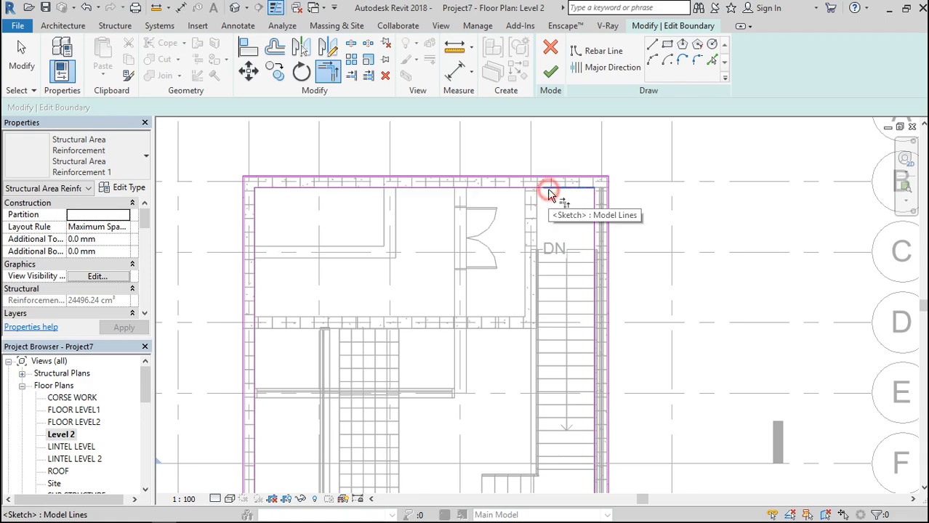
{"action": "left_click", "coordinate": [551, 75]}
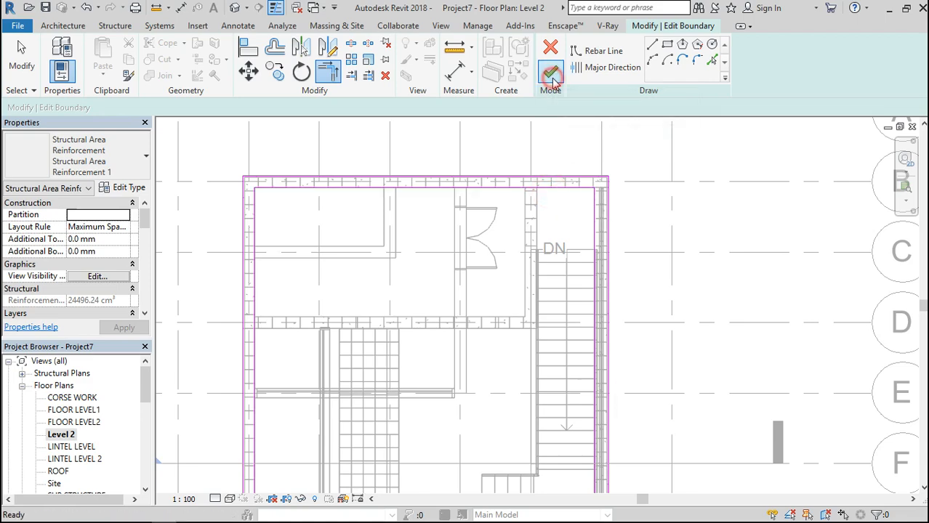
{"action": "left_click", "coordinate": [856, 500]}
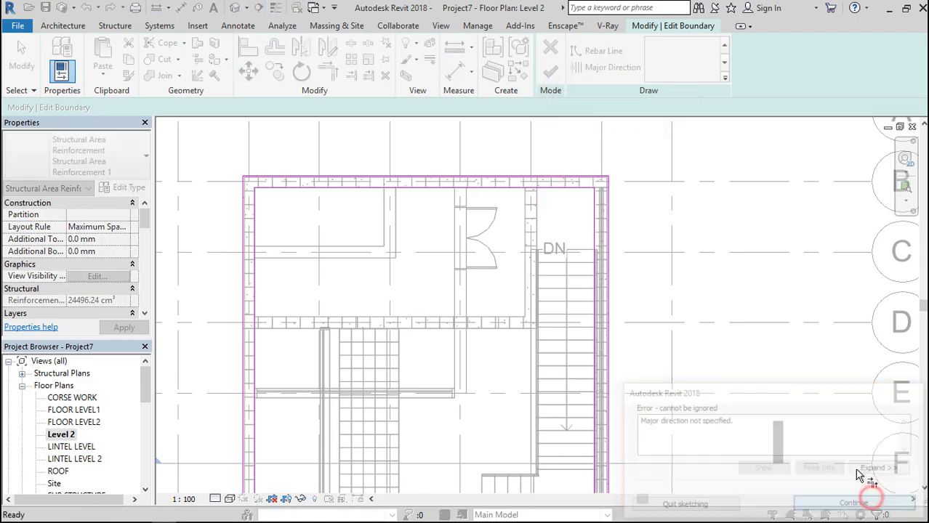
Delete all remaining boundary lines of the area reinforcement sketch.
{"action": "scroll", "coordinate": [746, 224], "scroll_direction": "down", "scroll_amount": 4}
{"action": "key", "text": "Escape"}
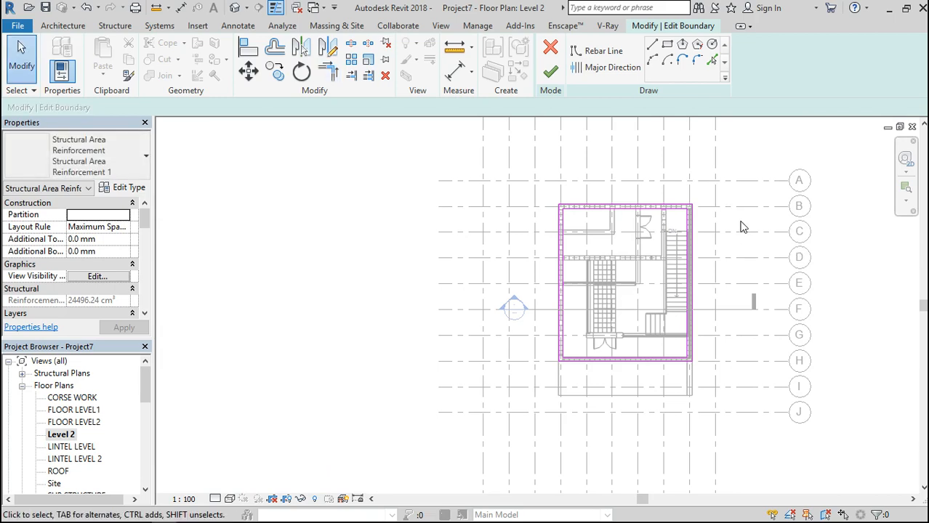
{"action": "left_click_drag", "start_coordinate": [580, 409], "coordinate": [531, 389]}
{"action": "key", "text": "Escape"}
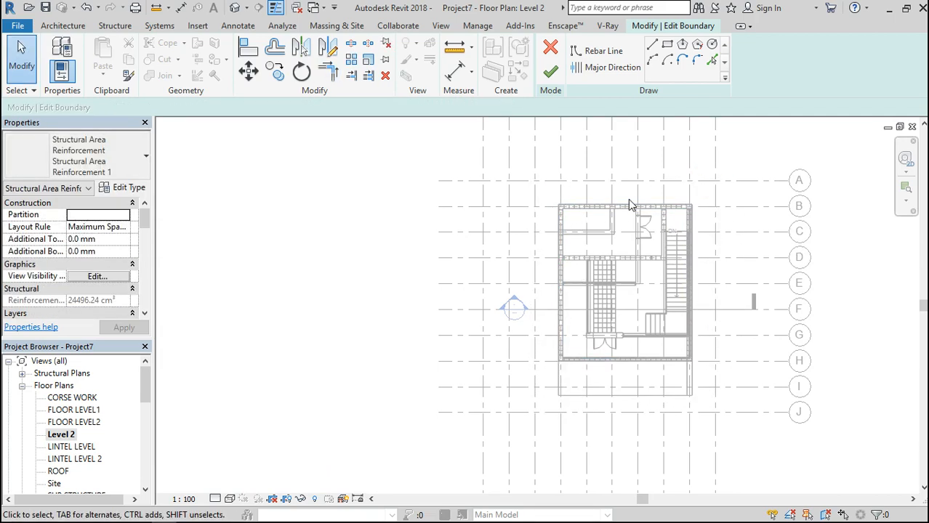
Try to sketch a rectangular rebar boundary around the building's outer walls from corner B/4 to corner H/9.
{"action": "left_click", "coordinate": [667, 46]}
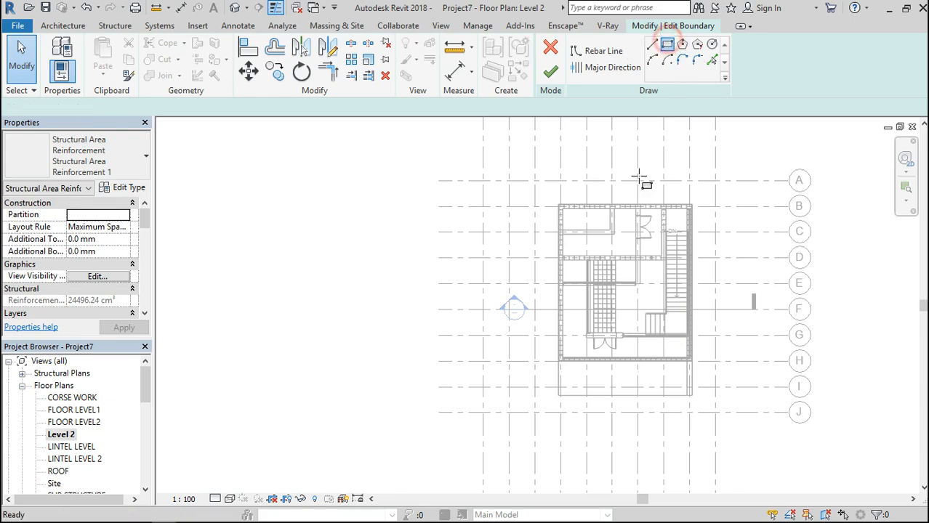
{"action": "scroll", "coordinate": [560, 185], "scroll_direction": "up", "scroll_amount": 5}
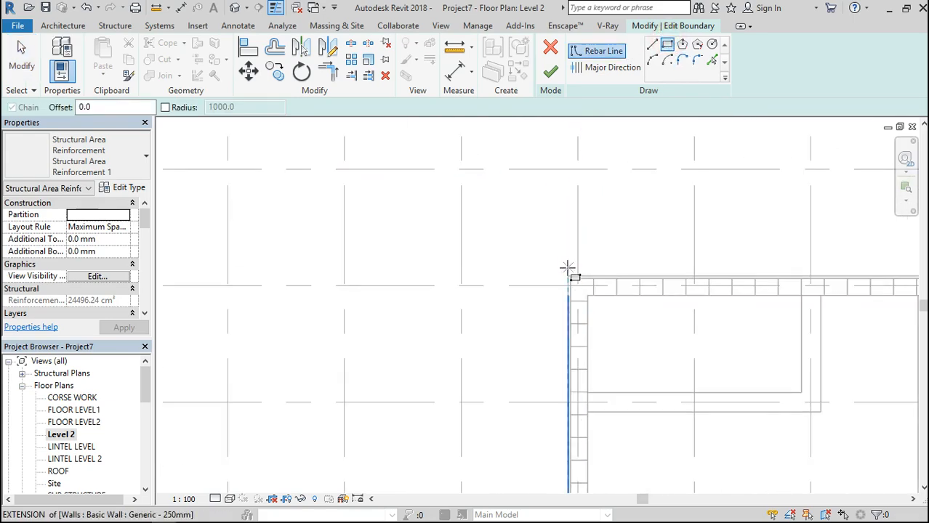
{"action": "scroll", "coordinate": [568, 270], "scroll_direction": "up", "scroll_amount": 4}
{"action": "left_click", "coordinate": [572, 308]}
{"action": "scroll", "coordinate": [456, 242], "scroll_direction": "down", "scroll_amount": 5}
{"action": "scroll", "coordinate": [465, 236], "scroll_direction": "down", "scroll_amount": 2}
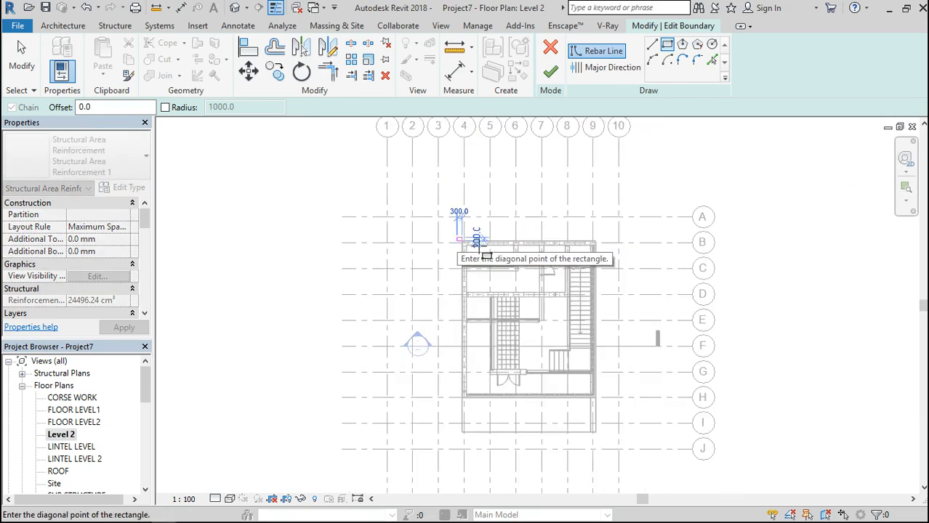
{"action": "scroll", "coordinate": [588, 412], "scroll_direction": "up", "scroll_amount": 5}
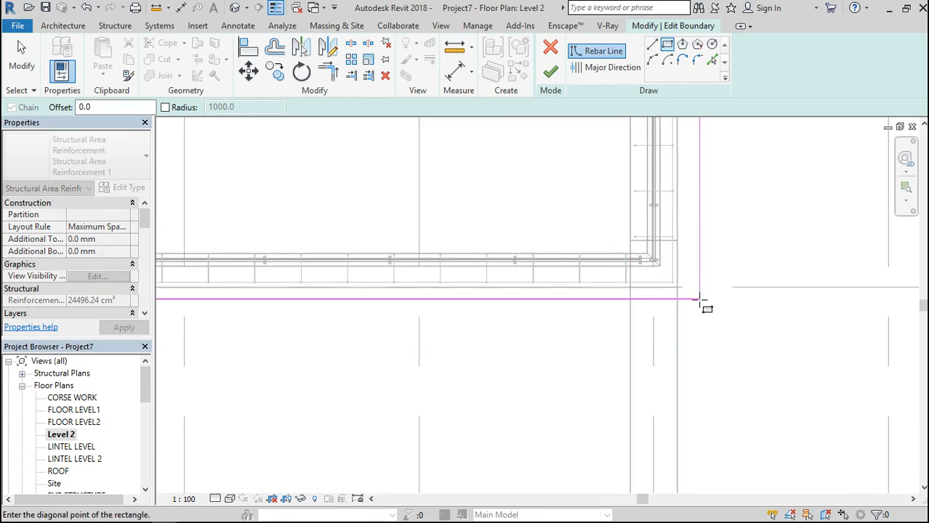
{"action": "scroll", "coordinate": [705, 306], "scroll_direction": "up", "scroll_amount": 4}
{"action": "left_click", "coordinate": [600, 243]}
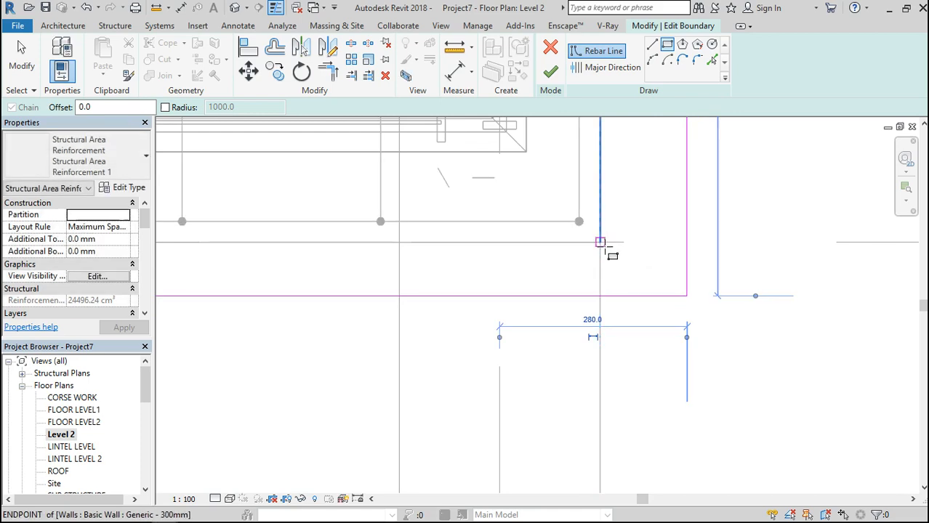
{"action": "key", "text": "Escape"}
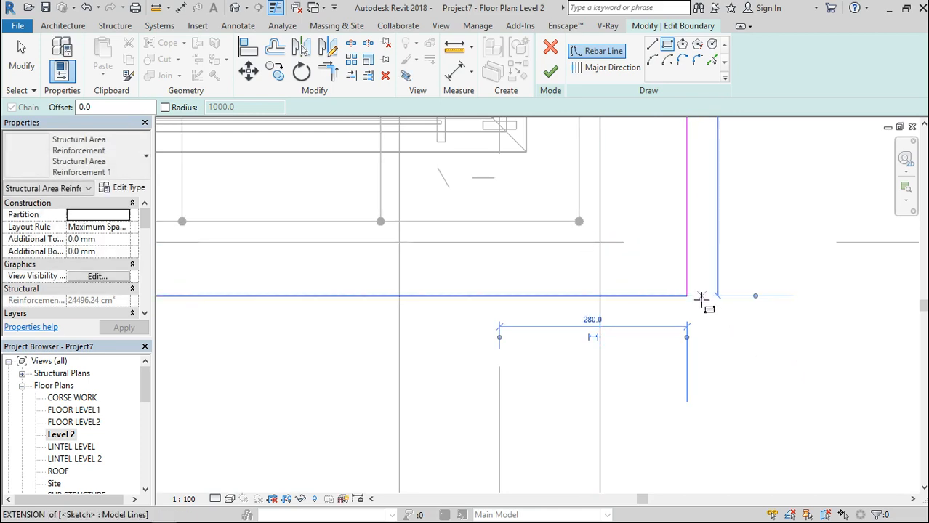
Delete the rectangular boundary that misses the outer wall corners.
{"action": "left_click", "coordinate": [334, 80]}
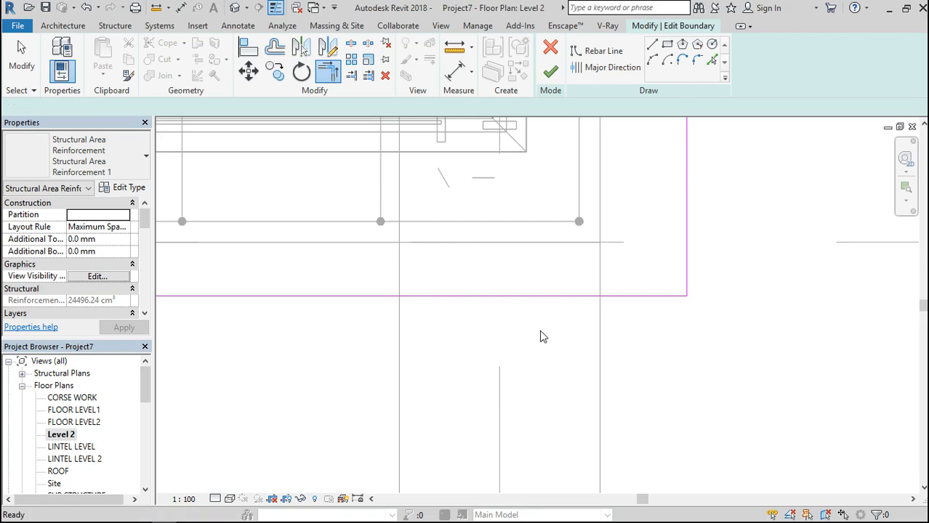
{"action": "key", "text": "Escape"}
{"action": "scroll", "coordinate": [541, 336], "scroll_direction": "down", "scroll_amount": 10}
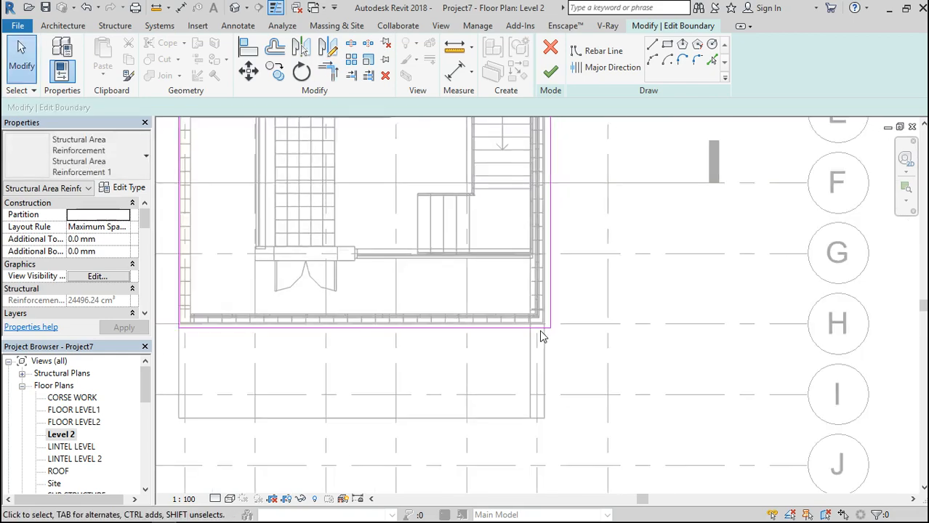
{"action": "left_click_drag", "start_coordinate": [570, 150], "coordinate": [291, 420]}
{"action": "key", "text": "Escape"}
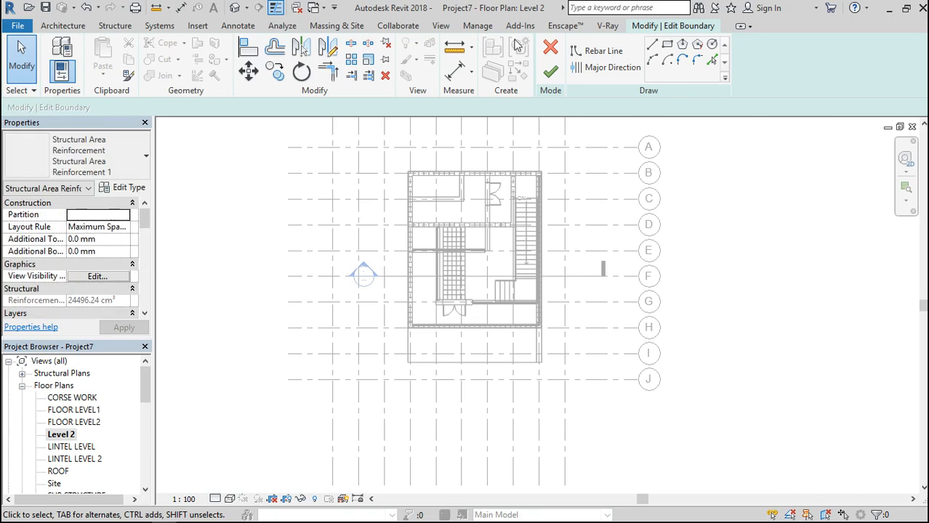
Sketch a rectangular rebar boundary along the outer wall faces from the outer corner at B/4 to the outer corner at H/9.
{"action": "left_click", "coordinate": [667, 44]}
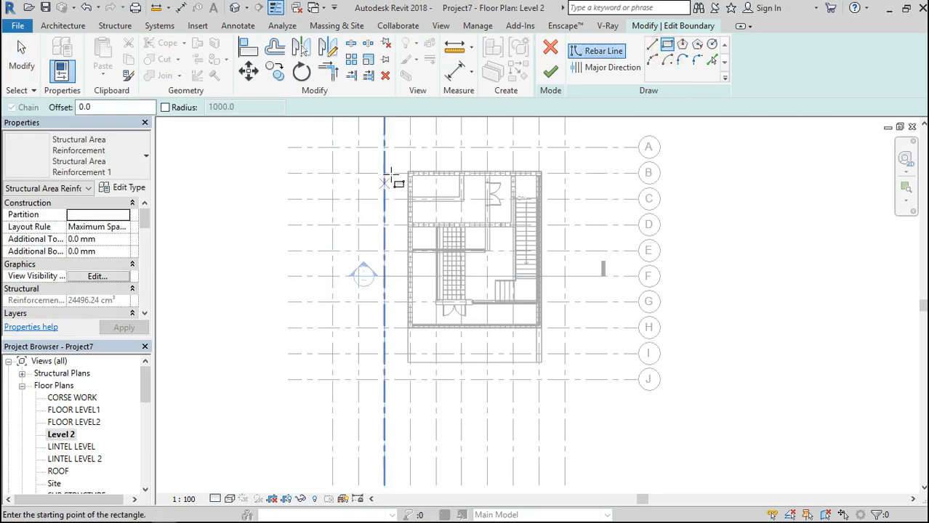
{"action": "scroll", "coordinate": [396, 176], "scroll_direction": "up", "scroll_amount": 5}
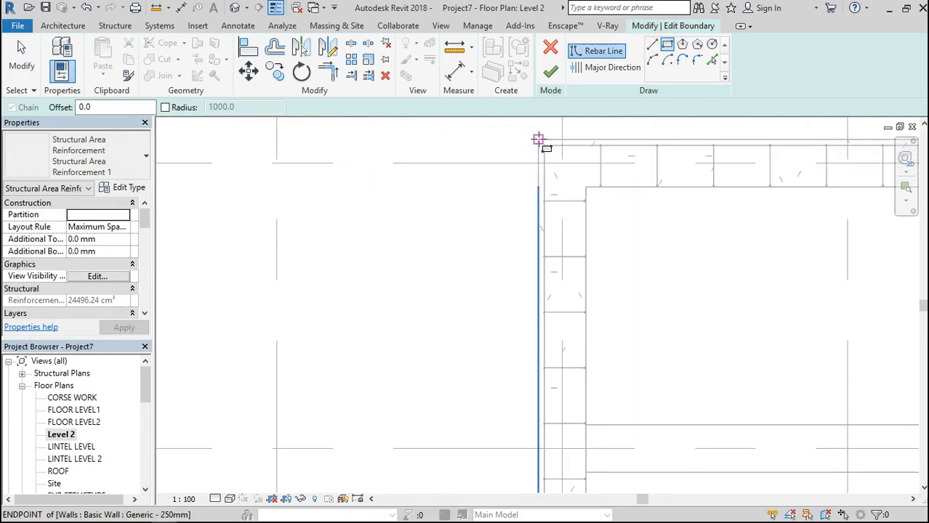
{"action": "left_click", "coordinate": [539, 138]}
{"action": "scroll", "coordinate": [538, 138], "scroll_direction": "down", "scroll_amount": 3}
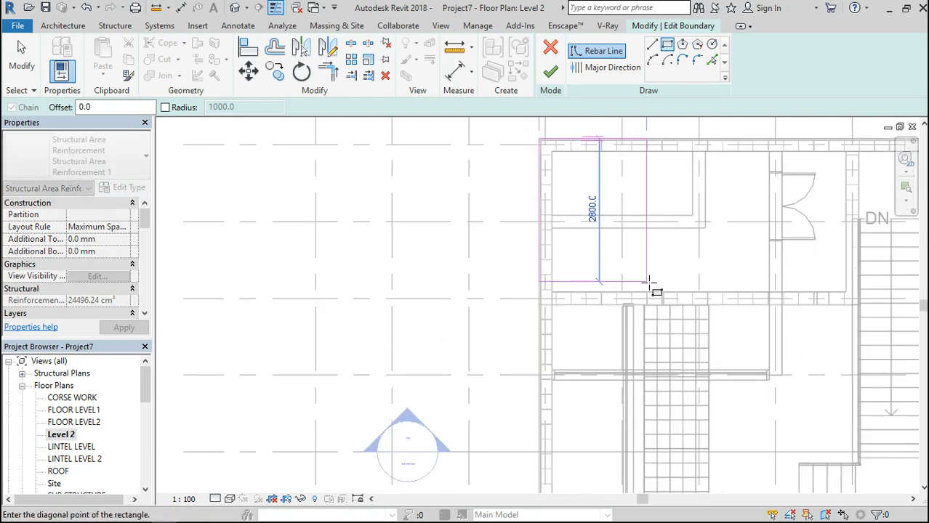
{"action": "scroll", "coordinate": [652, 283], "scroll_direction": "down", "scroll_amount": 2}
{"action": "scroll", "coordinate": [652, 284], "scroll_direction": "down", "scroll_amount": 2}
{"action": "scroll", "coordinate": [793, 413], "scroll_direction": "up", "scroll_amount": 4}
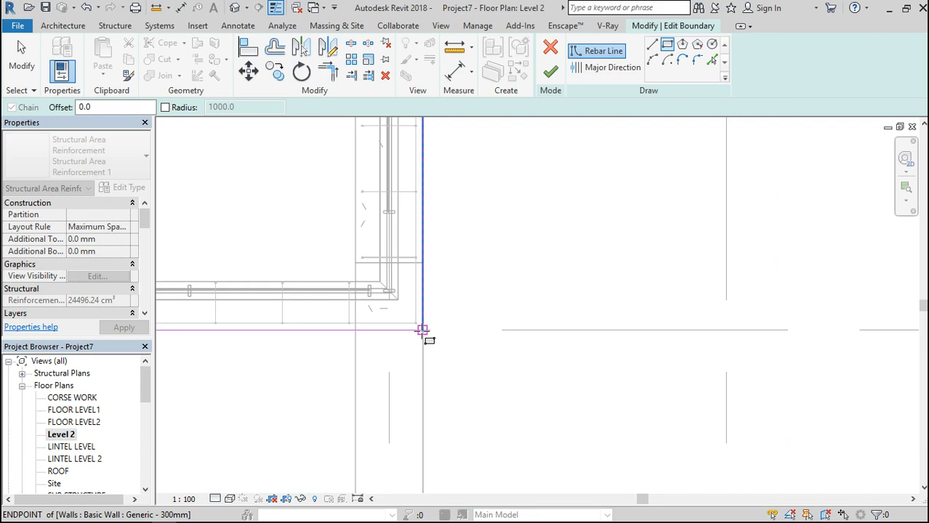
{"action": "left_click", "coordinate": [422, 329]}
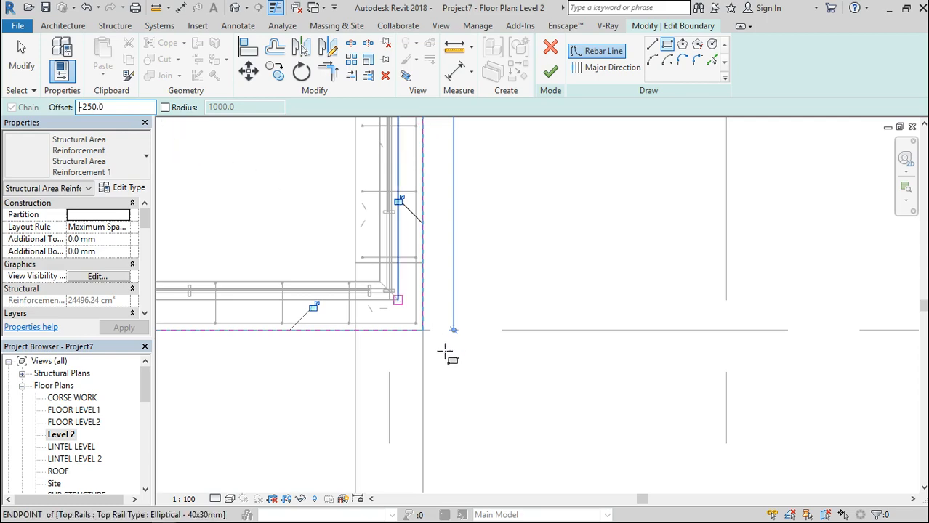
Sketch a second rectangle between the same outer wall corners with a -250 mm offset and finish the area reinforcement sketch.
{"action": "left_click", "coordinate": [424, 332]}
{"action": "scroll", "coordinate": [649, 421], "scroll_direction": "down", "scroll_amount": 5}
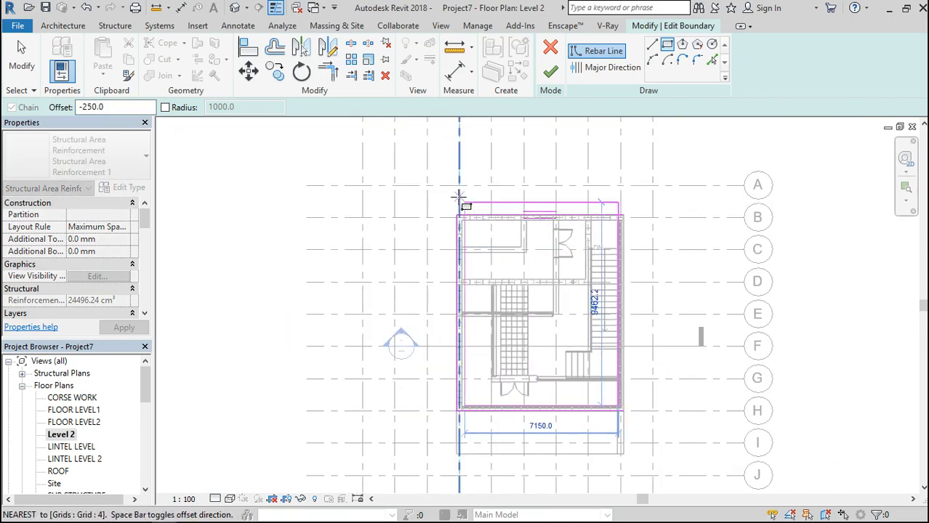
{"action": "scroll", "coordinate": [456, 207], "scroll_direction": "up", "scroll_amount": 6}
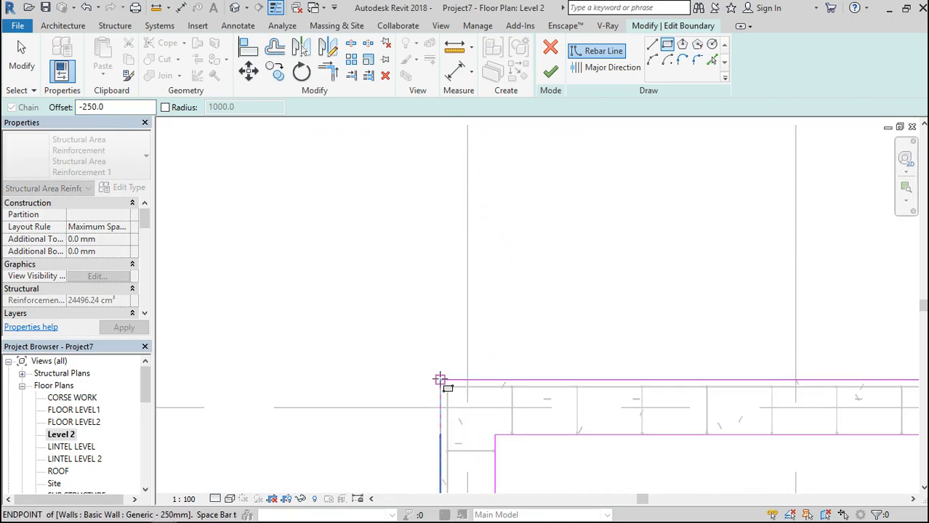
{"action": "left_click", "coordinate": [440, 380]}
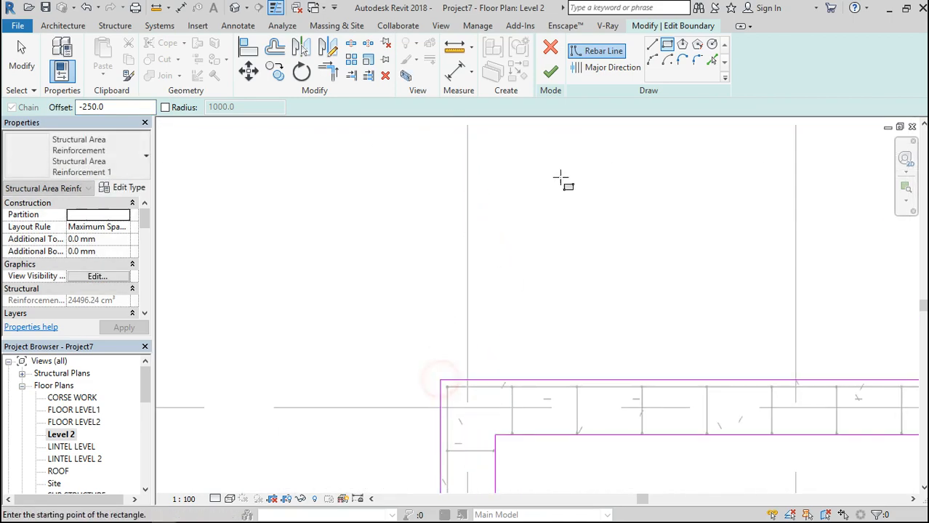
{"action": "left_click", "coordinate": [550, 71]}
Edit the boundary of the narrow area reinforcement strip between grids D and G and delete all its boundary lines.
{"action": "scroll", "coordinate": [431, 198], "scroll_direction": "down", "scroll_amount": 4}
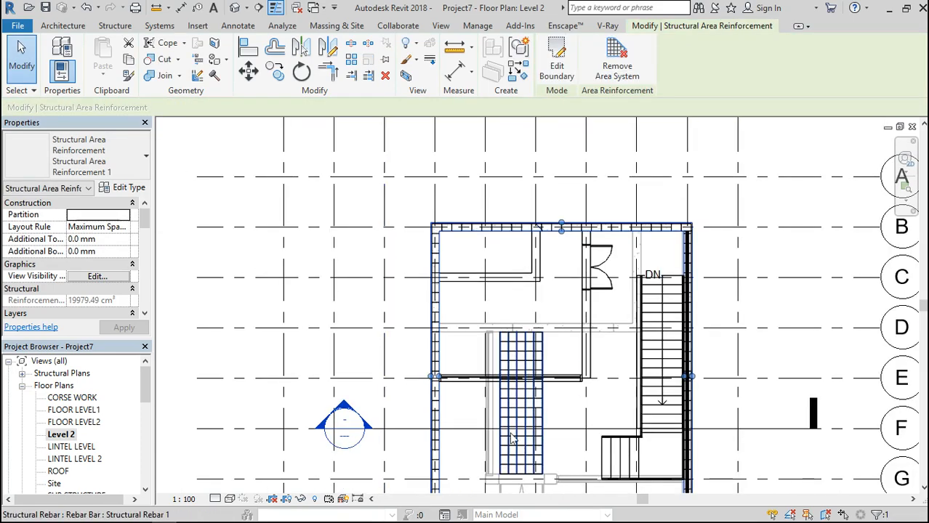
{"action": "double_click", "coordinate": [508, 409]}
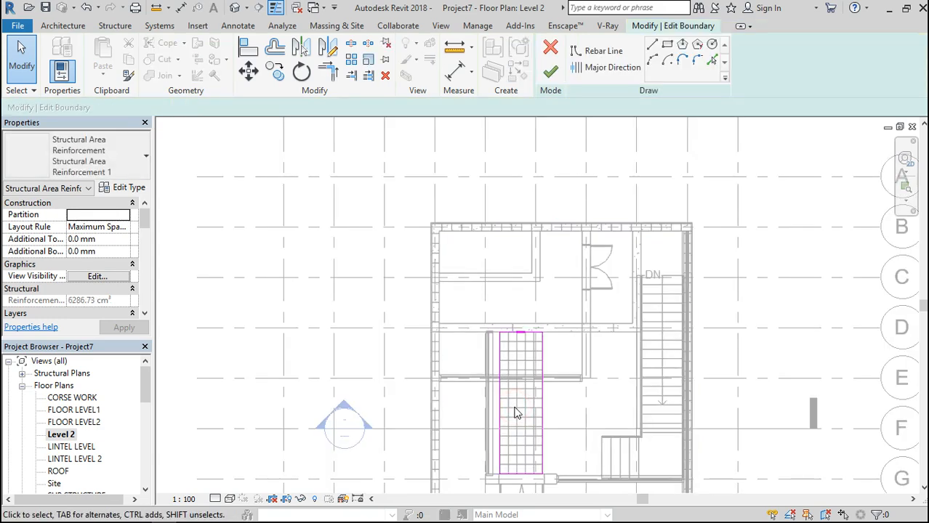
{"action": "mouse_move", "coordinate": [565, 295]}
{"action": "left_mouse_down"}
{"action": "mouse_move", "coordinate": [559, 396]}
{"action": "mouse_move", "coordinate": [468, 490]}
{"action": "left_mouse_up"}
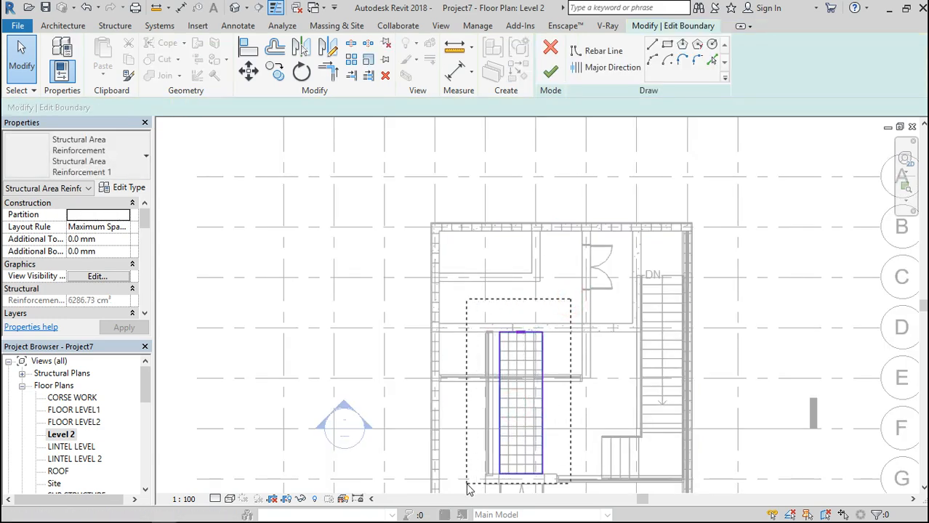
{"action": "key", "text": "Delete"}
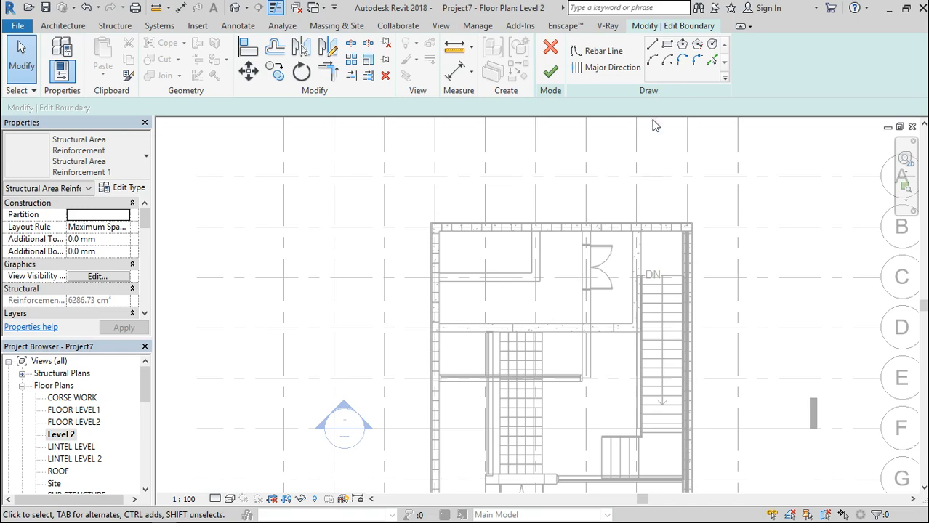
Sketch a rectangular rebar boundary along the inner wall faces from the inner corner at B/4 to the inner corner at H/9.
{"action": "left_click", "coordinate": [669, 46]}
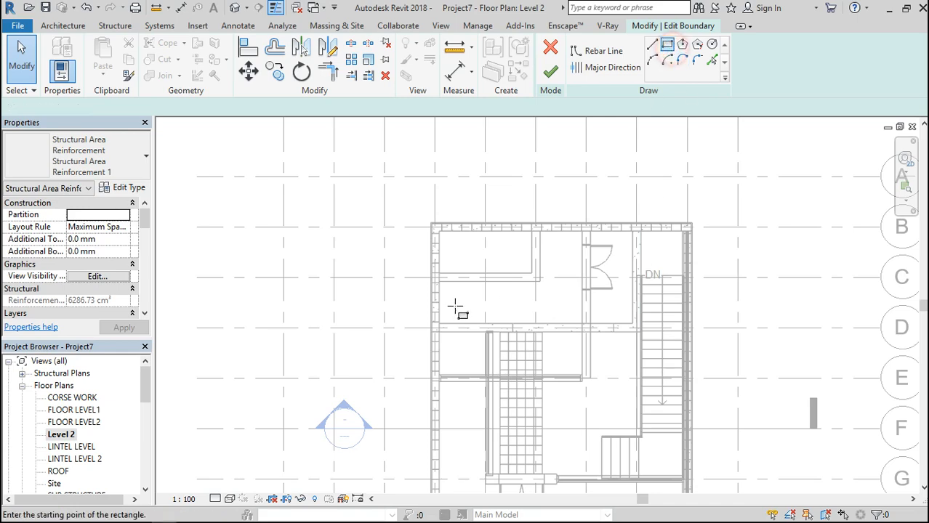
{"action": "scroll", "coordinate": [460, 234], "scroll_direction": "up", "scroll_amount": 5}
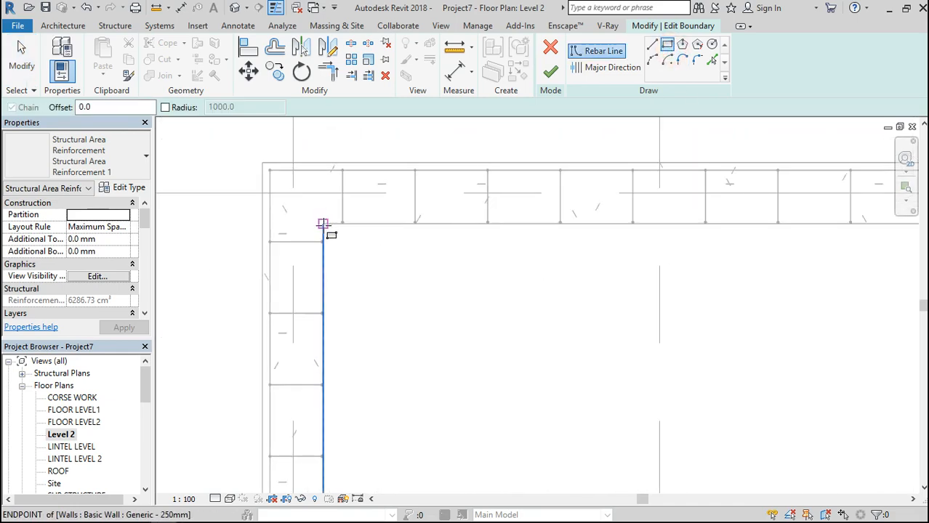
{"action": "left_click", "coordinate": [324, 224]}
{"action": "scroll", "coordinate": [324, 224], "scroll_direction": "down", "scroll_amount": 6}
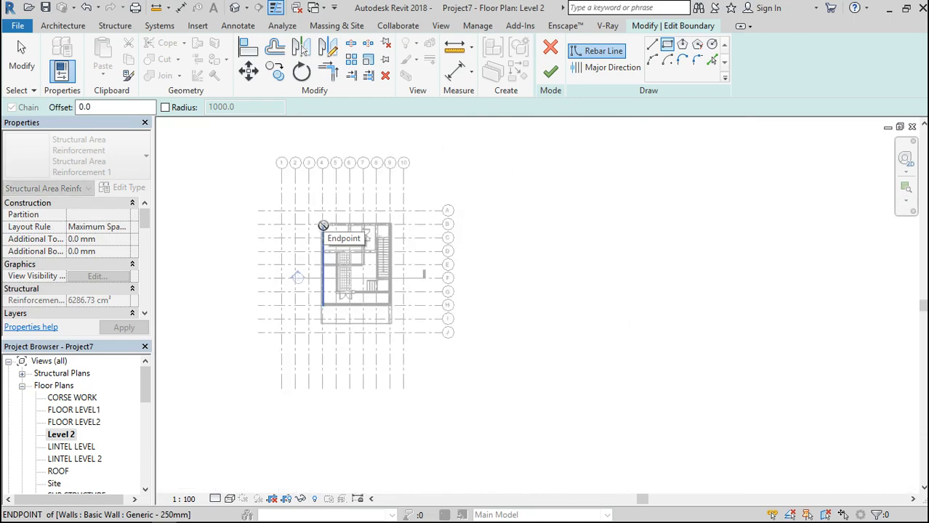
{"action": "scroll", "coordinate": [374, 306], "scroll_direction": "up", "scroll_amount": 5}
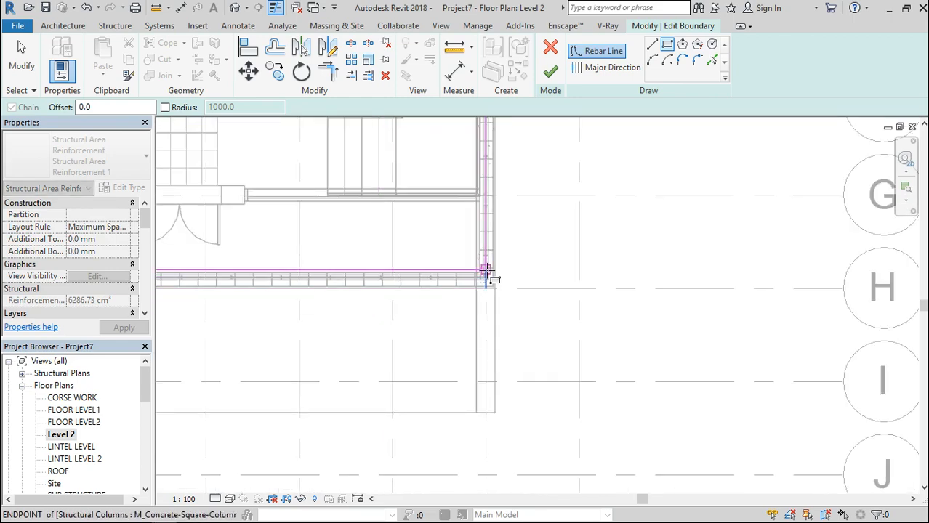
{"action": "scroll", "coordinate": [486, 271], "scroll_direction": "up", "scroll_amount": 3}
{"action": "left_click", "coordinate": [402, 296]}
Sketch rebar lines around the stair opening, along grid F from the grid 9 boundary to grid 8 and up grid 8 to the grid B boundary.
{"action": "scroll", "coordinate": [573, 399], "scroll_direction": "down", "scroll_amount": 4}
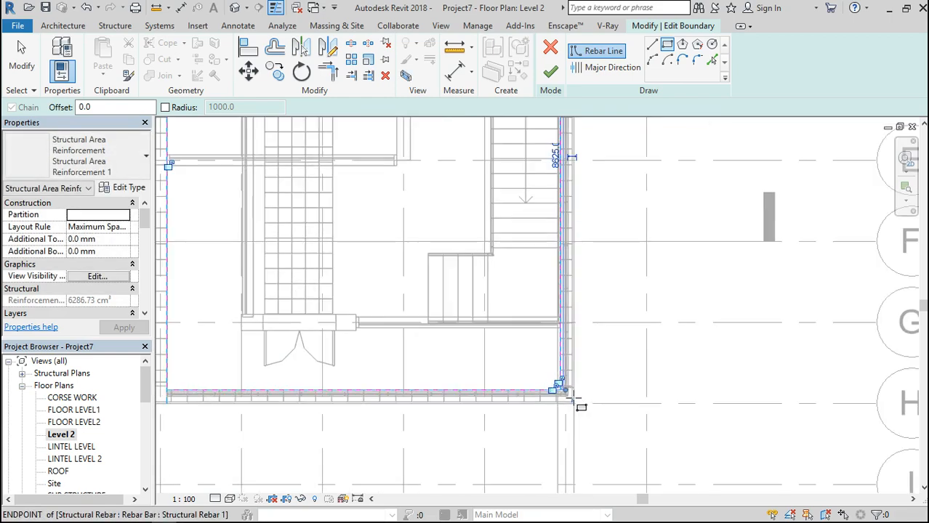
{"action": "scroll", "coordinate": [534, 197], "scroll_direction": "up", "scroll_amount": 4}
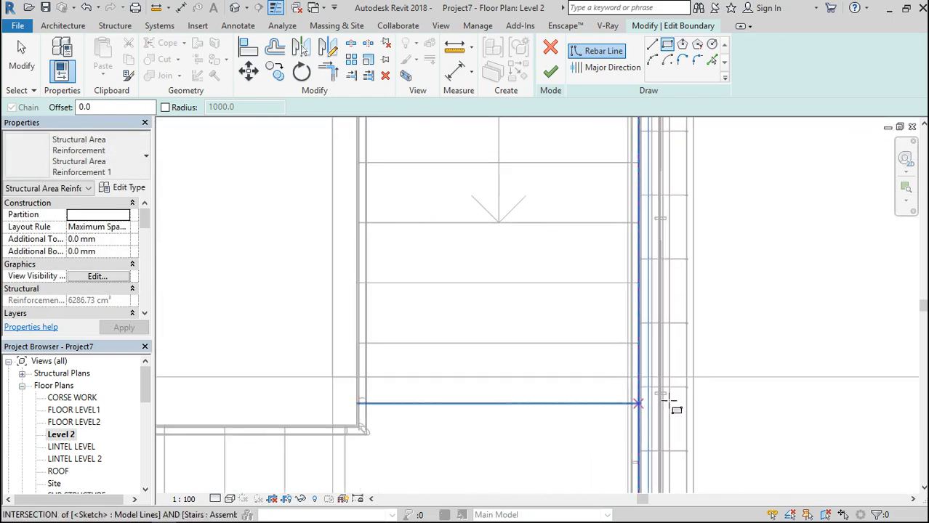
{"action": "left_click", "coordinate": [652, 45]}
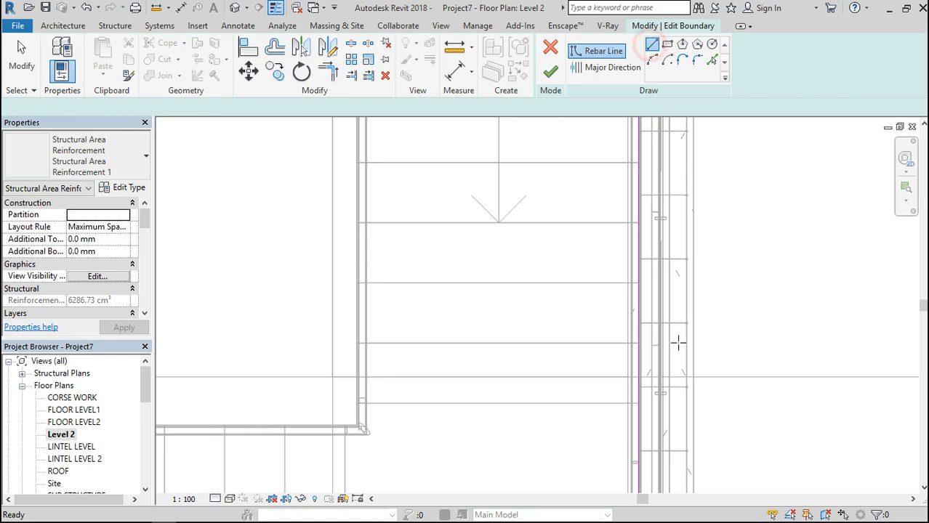
{"action": "left_click", "coordinate": [638, 377]}
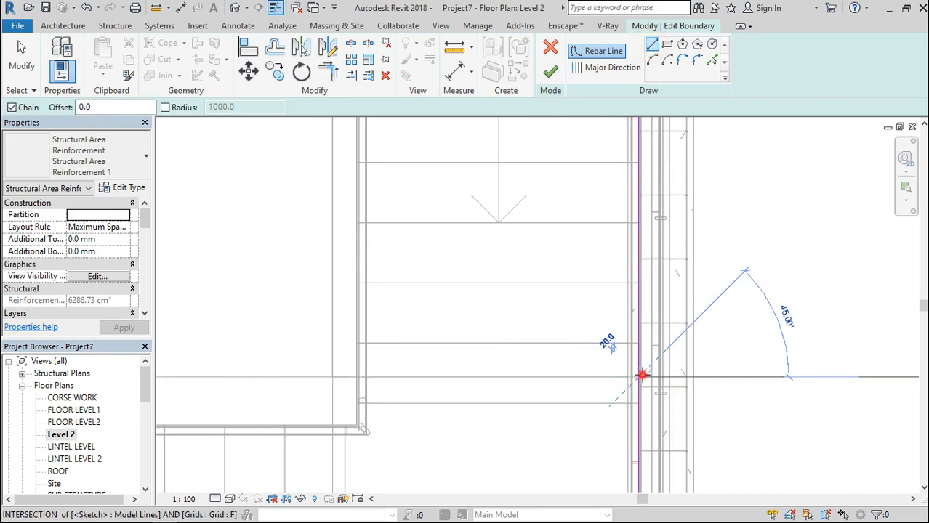
{"action": "left_click", "coordinate": [333, 377]}
{"action": "scroll", "coordinate": [476, 387], "scroll_direction": "down", "scroll_amount": 6}
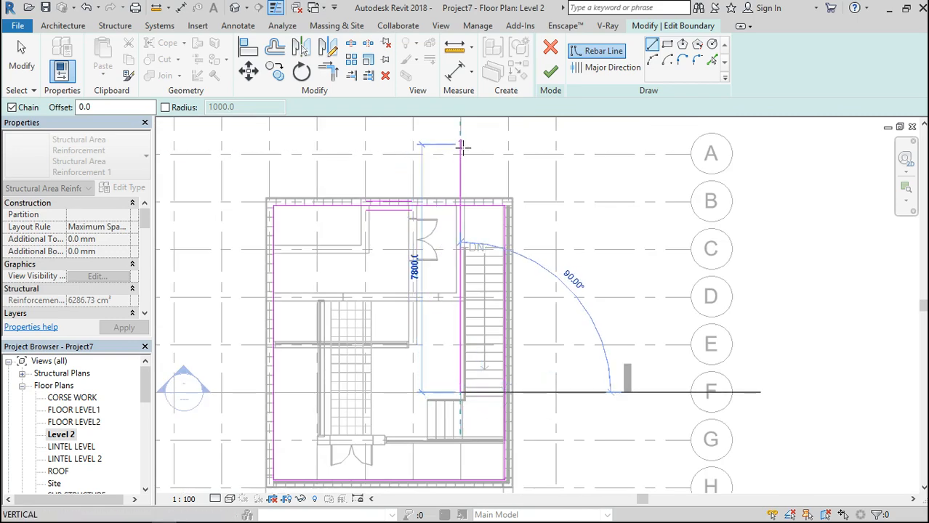
{"action": "scroll", "coordinate": [462, 147], "scroll_direction": "up", "scroll_amount": 5}
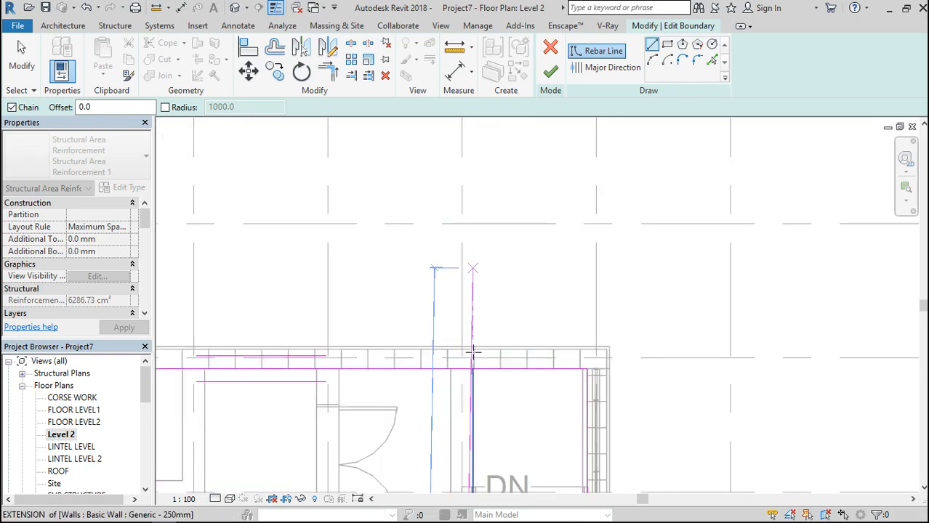
{"action": "left_click", "coordinate": [462, 370]}
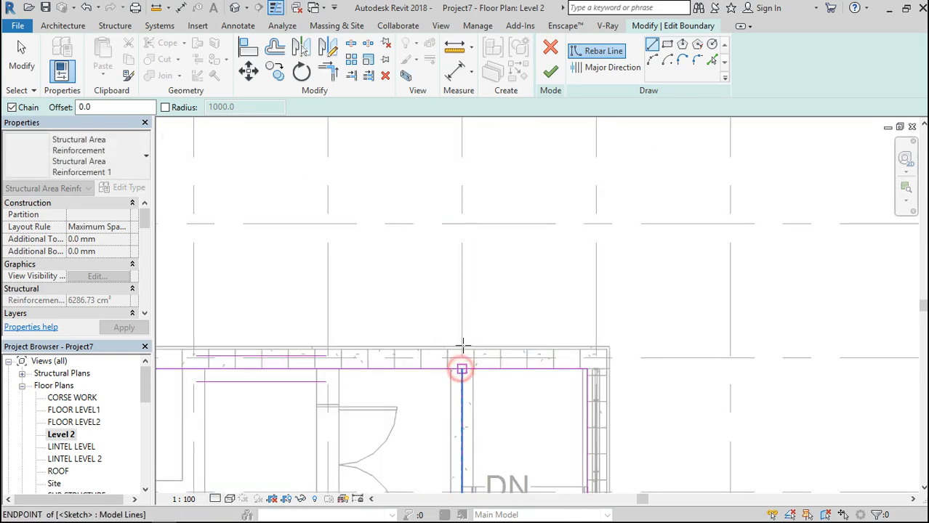
Trim the boundary lines to corners so the stair opening is excluded, and finish the area reinforcement sketch.
{"action": "scroll", "coordinate": [473, 257], "scroll_direction": "down", "scroll_amount": 5}
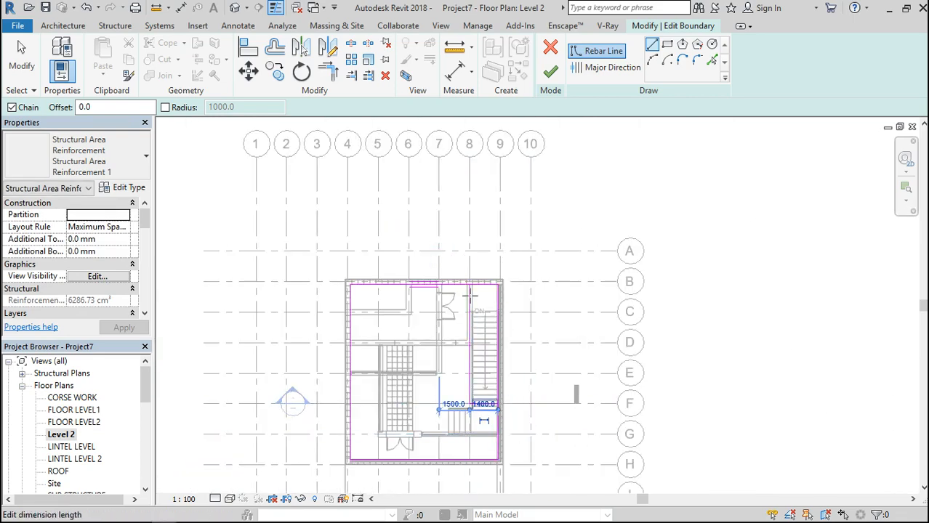
{"action": "left_click", "coordinate": [330, 74]}
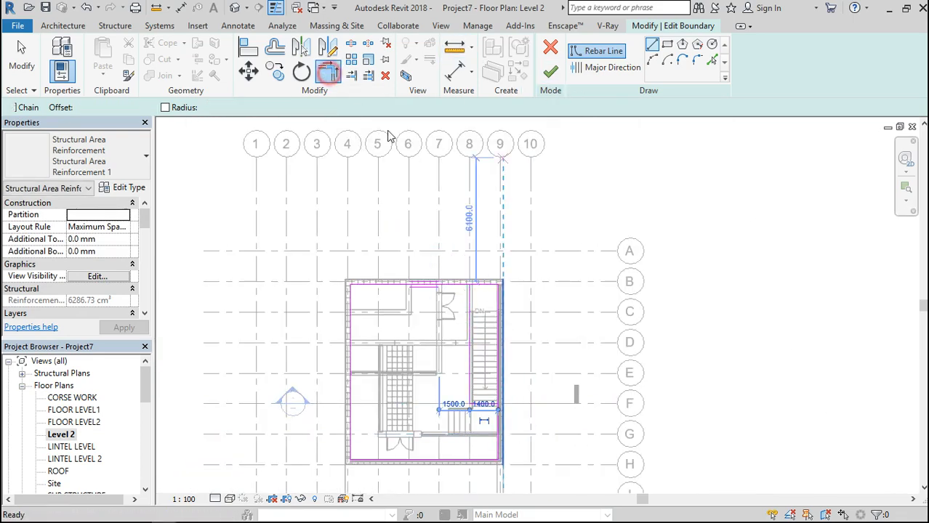
{"action": "left_click", "coordinate": [469, 321]}
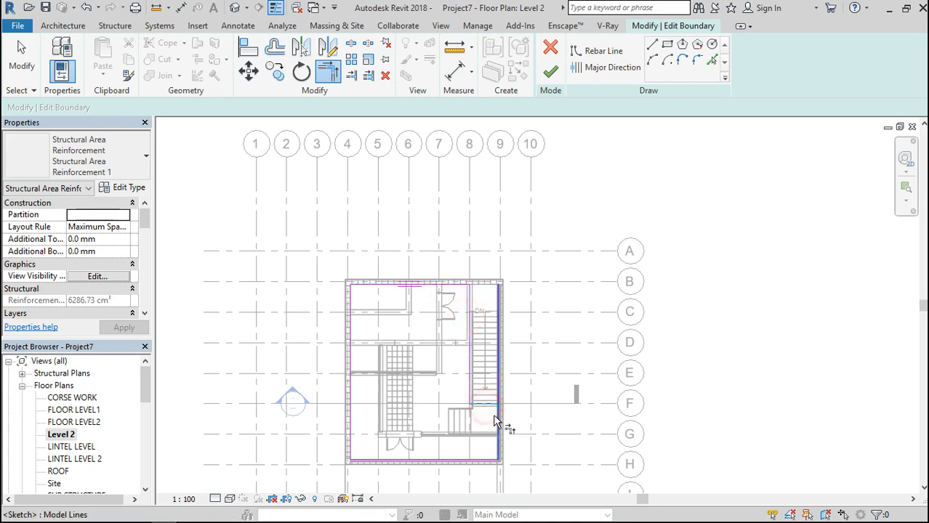
{"action": "left_click", "coordinate": [493, 420]}
{"action": "left_click", "coordinate": [549, 73]}
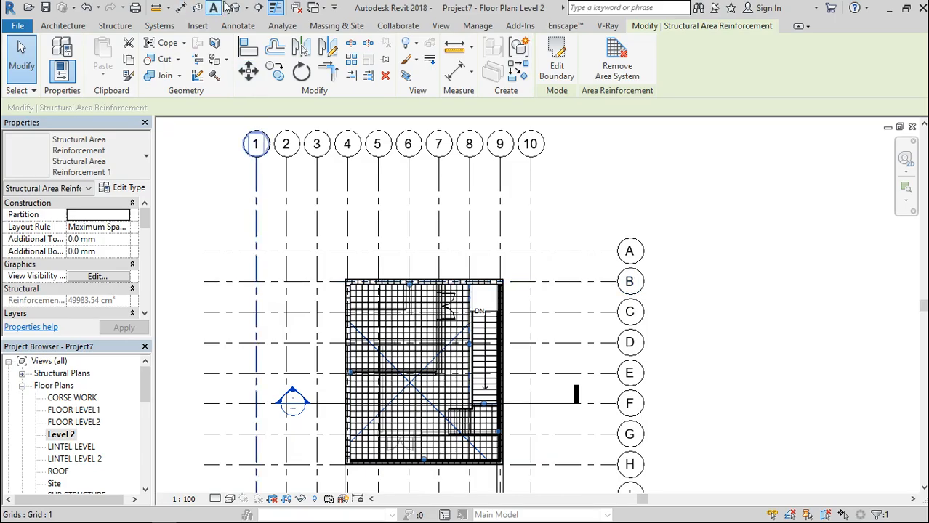
Open the default 3D view and examine the Level 2 slab reinforcement and the hooked bars along its edges.
{"action": "left_click", "coordinate": [237, 7]}
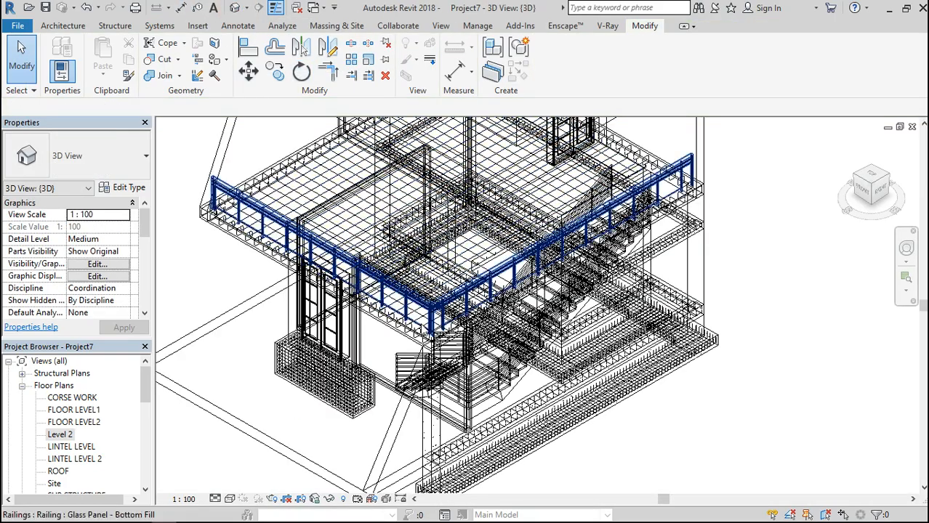
{"action": "scroll", "coordinate": [294, 214], "scroll_direction": "up", "scroll_amount": 5}
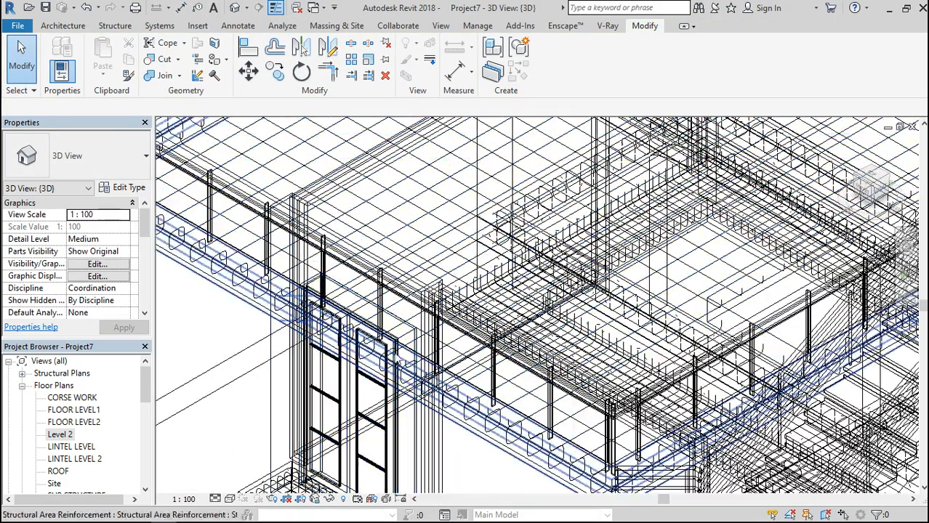
{"action": "scroll", "coordinate": [618, 301], "scroll_direction": "down", "scroll_amount": 5}
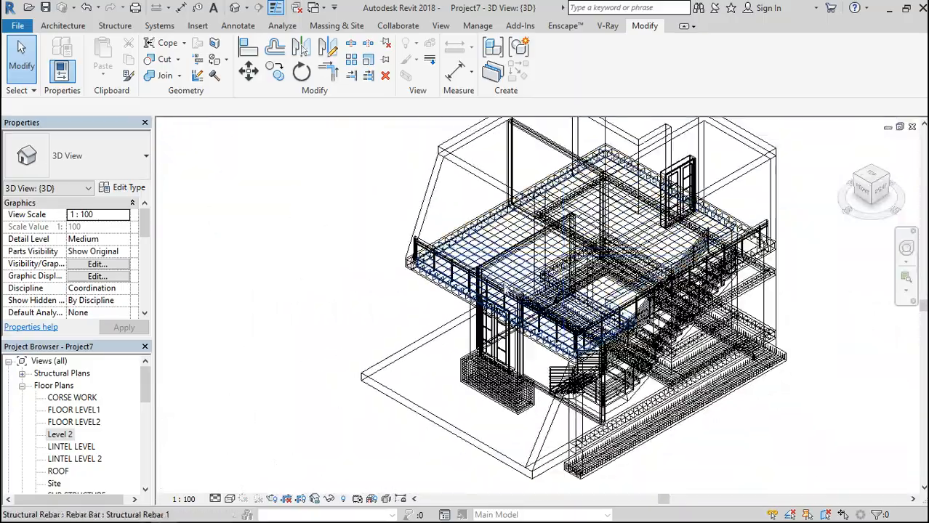
{"action": "scroll", "coordinate": [427, 289], "scroll_direction": "up", "scroll_amount": 4}
{"action": "scroll", "coordinate": [427, 289], "scroll_direction": "up", "scroll_amount": 3}
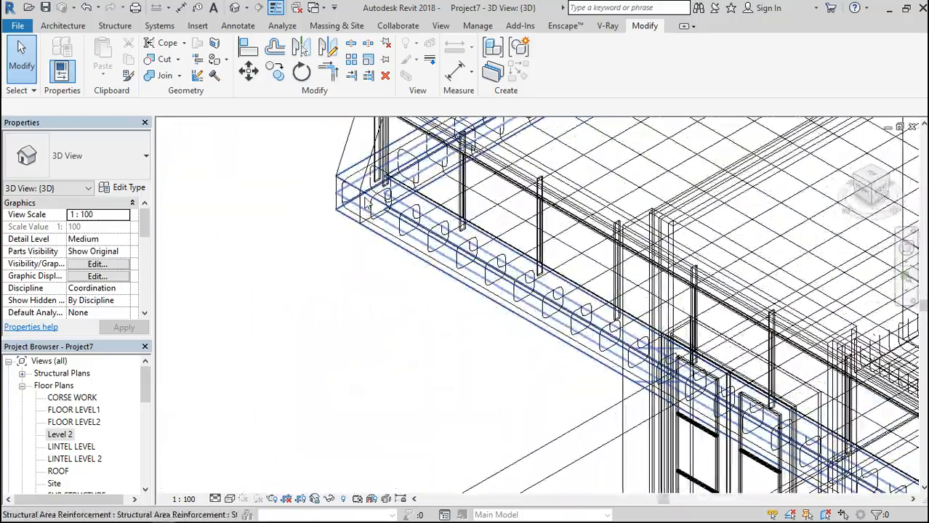
{"action": "scroll", "coordinate": [366, 204], "scroll_direction": "down", "scroll_amount": 3}
{"action": "scroll", "coordinate": [366, 204], "scroll_direction": "down", "scroll_amount": 3}
{"action": "scroll", "coordinate": [366, 204], "scroll_direction": "up", "scroll_amount": 3}
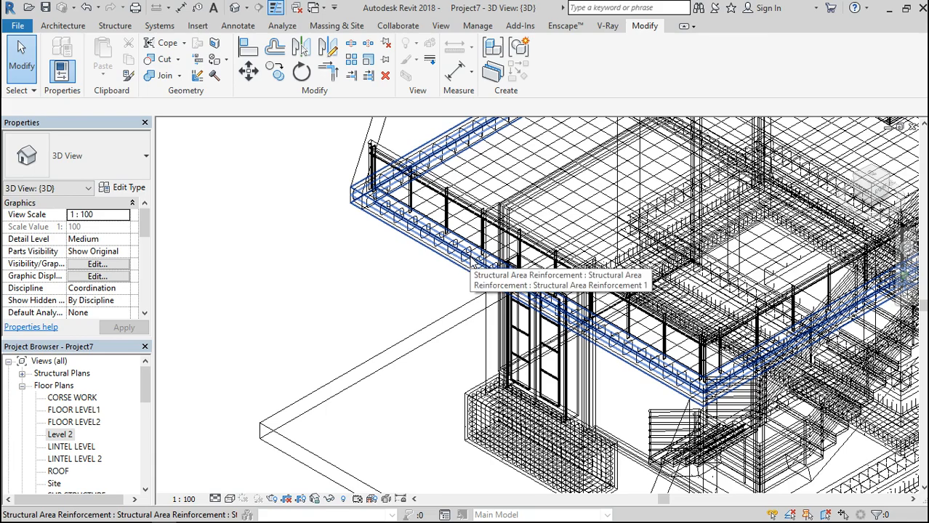
{"action": "scroll", "coordinate": [468, 267], "scroll_direction": "down", "scroll_amount": 2}
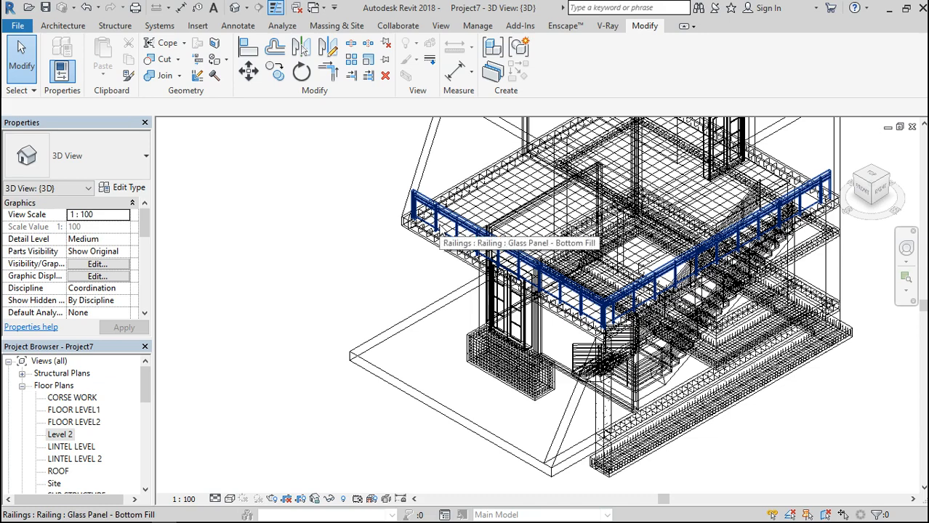
{"action": "scroll", "coordinate": [465, 164], "scroll_direction": "up", "scroll_amount": 5}
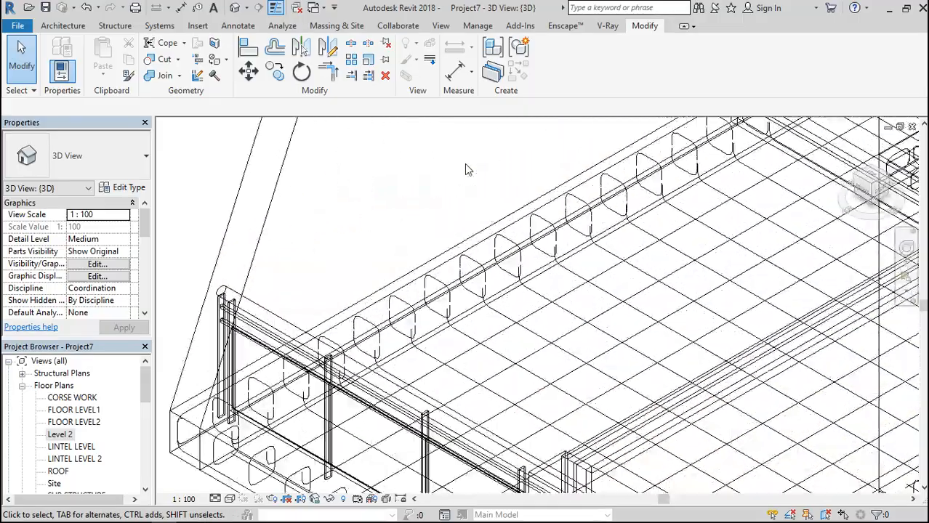
{"action": "scroll", "coordinate": [514, 294], "scroll_direction": "up", "scroll_amount": 4}
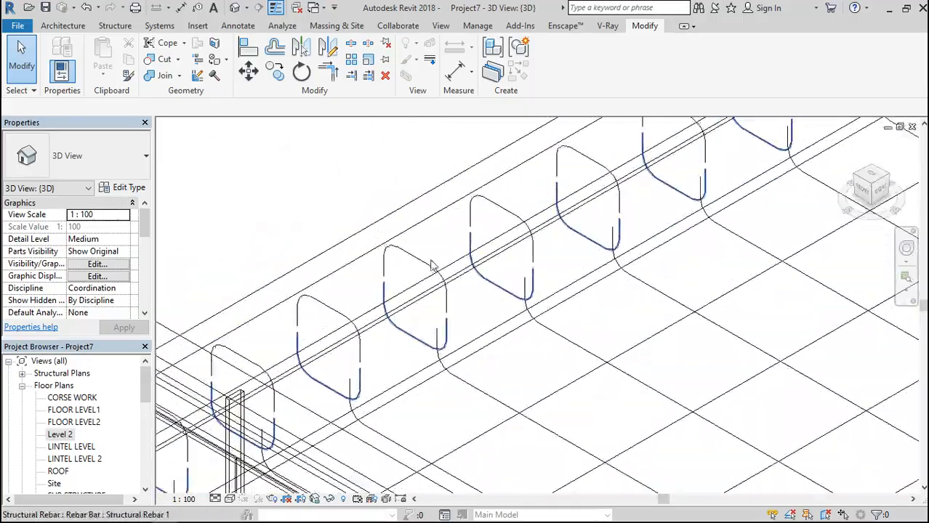
Make the Generic - 300mm wall around the lower-storey double glass door structural.
{"action": "scroll", "coordinate": [448, 242], "scroll_direction": "down", "scroll_amount": 10}
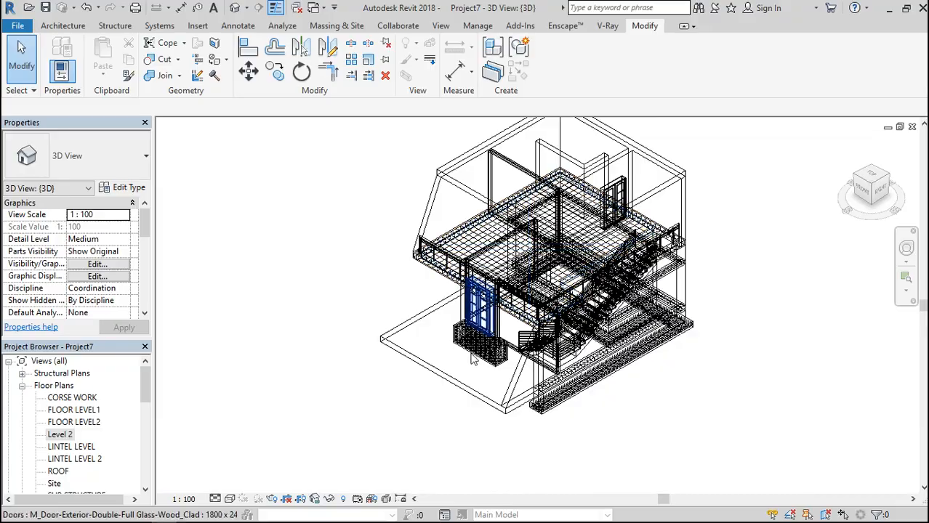
{"action": "scroll", "coordinate": [488, 325], "scroll_direction": "up", "scroll_amount": 5}
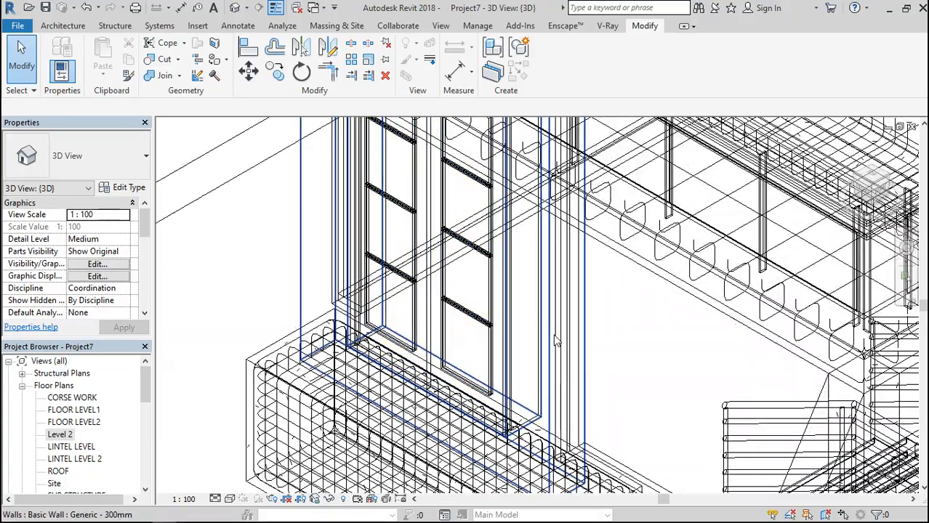
{"action": "scroll", "coordinate": [558, 342], "scroll_direction": "down", "scroll_amount": 2}
{"action": "scroll", "coordinate": [557, 341], "scroll_direction": "down", "scroll_amount": 4}
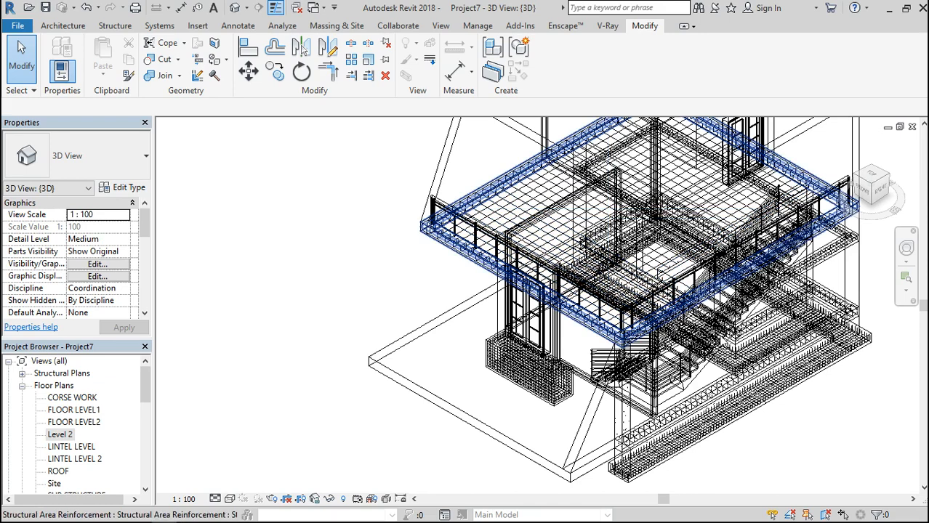
{"action": "scroll", "coordinate": [539, 341], "scroll_direction": "up", "scroll_amount": 5}
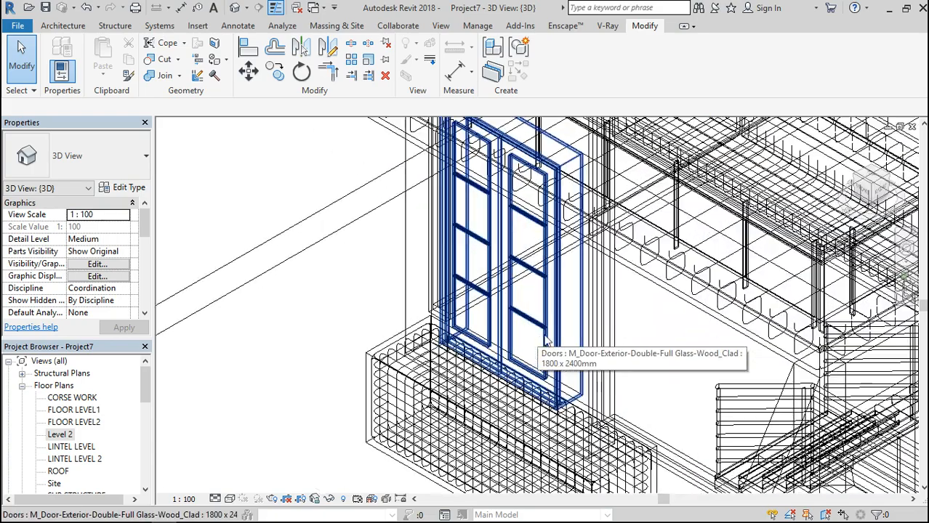
{"action": "left_click", "coordinate": [590, 366]}
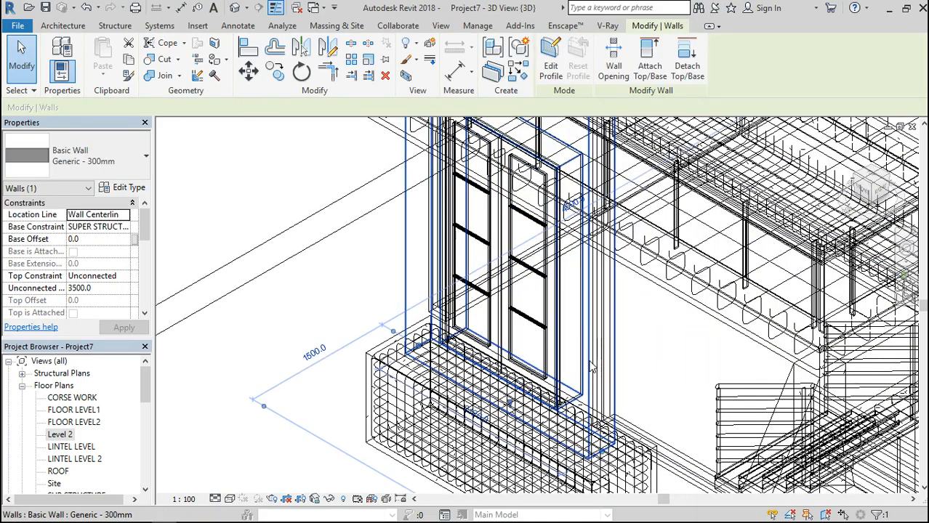
{"action": "left_click", "coordinate": [145, 316]}
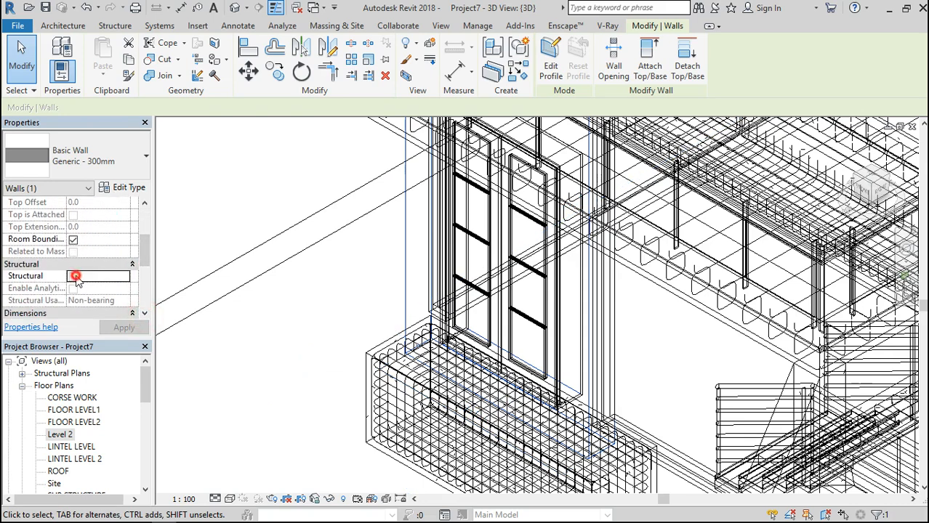
{"action": "left_click", "coordinate": [74, 276]}
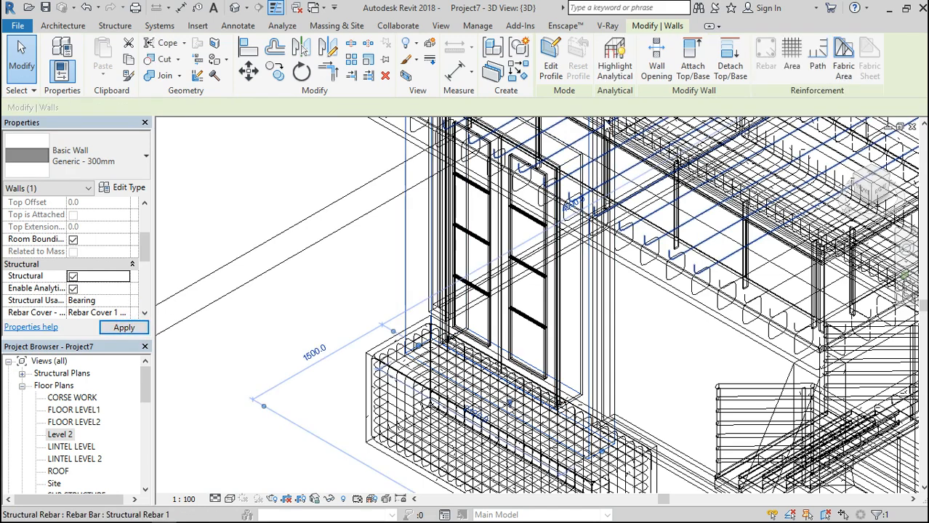
Start an area reinforcement on the door wall and pick its two vertical end edges as rebar boundary lines.
{"action": "left_click", "coordinate": [790, 57]}
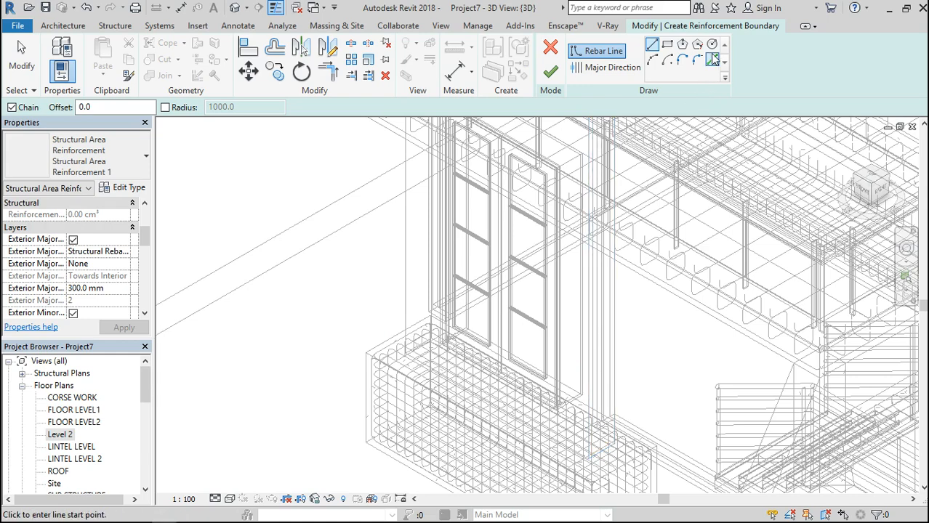
{"action": "left_click", "coordinate": [713, 59]}
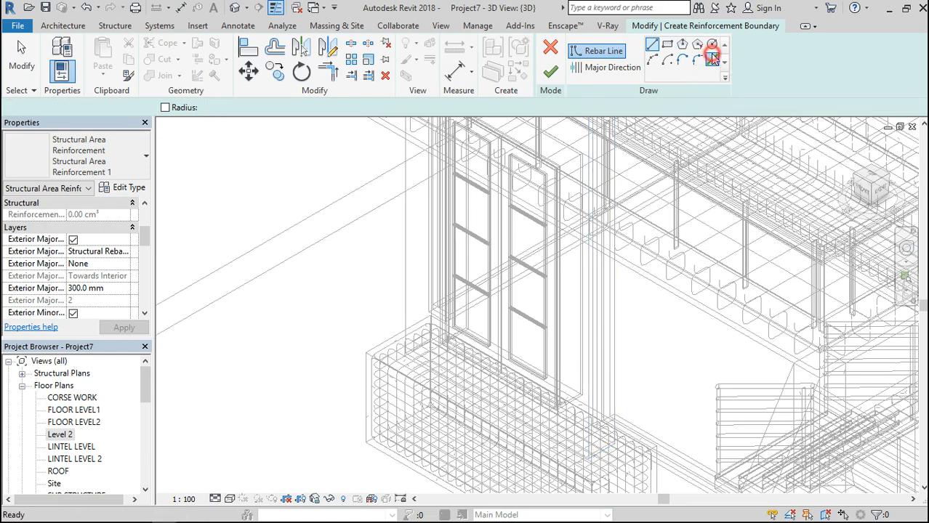
{"action": "left_click", "coordinate": [587, 384]}
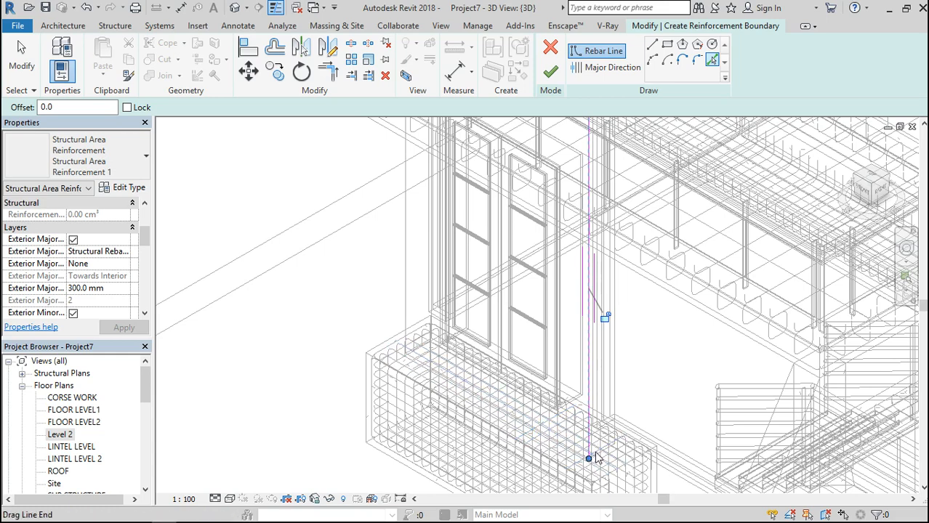
{"action": "left_click", "coordinate": [402, 287]}
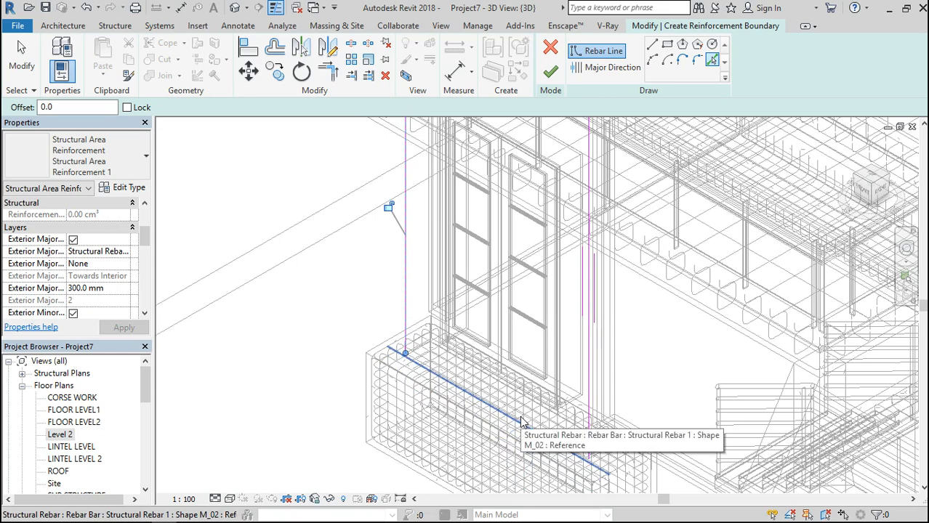
Add the door wall's upper and lower edges to the rebar boundary and finish the area reinforcement sketch.
{"action": "middle_click_drag", "start_coordinate": [521, 422], "coordinate": [512, 367], "text": "shift"}
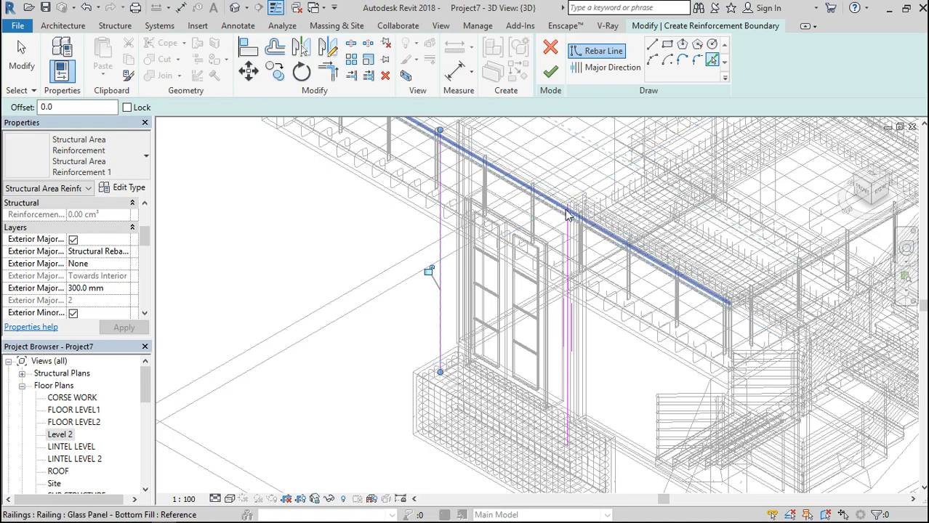
{"action": "scroll", "coordinate": [568, 214], "scroll_direction": "up", "scroll_amount": 3}
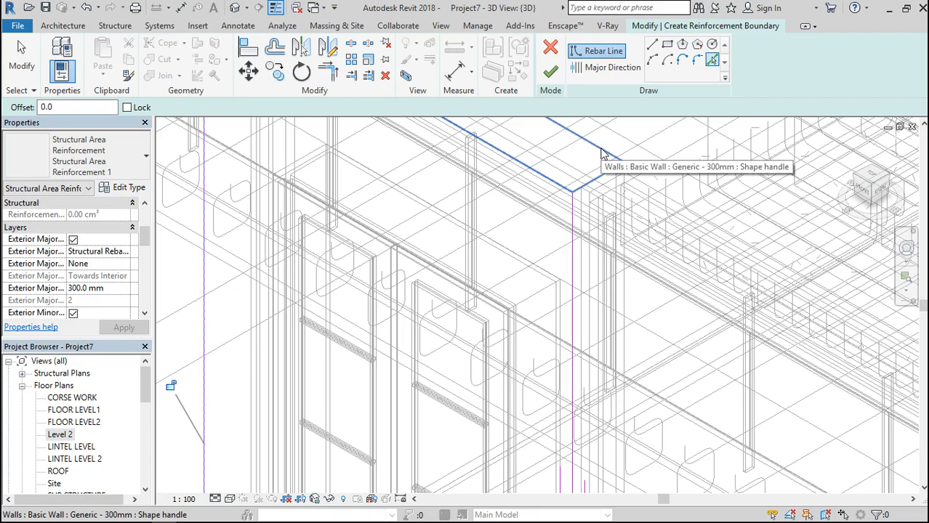
{"action": "scroll", "coordinate": [601, 156], "scroll_direction": "down", "scroll_amount": 3}
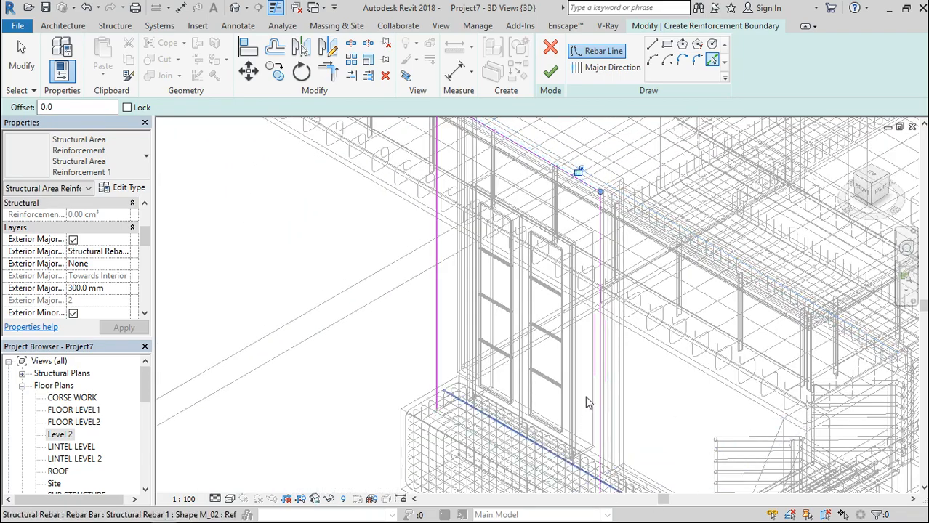
{"action": "scroll", "coordinate": [585, 396], "scroll_direction": "down", "scroll_amount": 2}
{"action": "scroll", "coordinate": [590, 436], "scroll_direction": "up", "scroll_amount": 5}
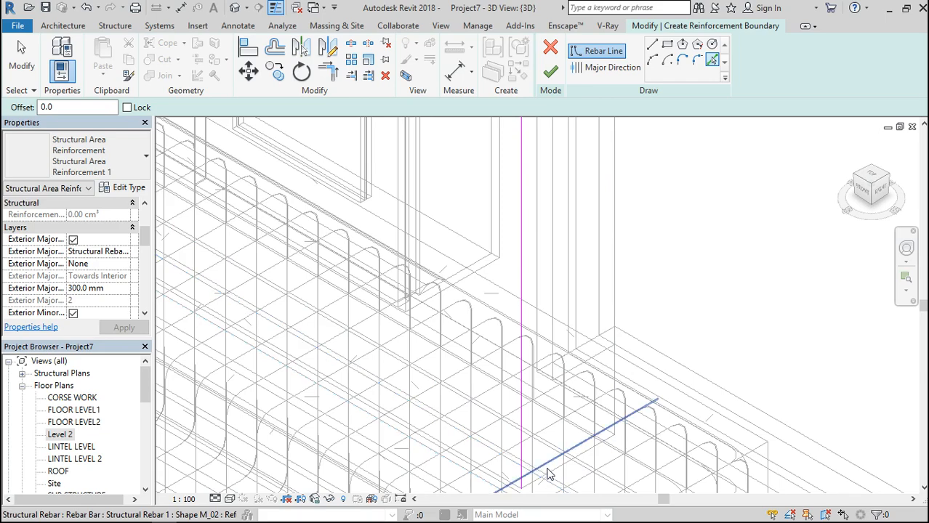
{"action": "scroll", "coordinate": [549, 473], "scroll_direction": "up", "scroll_amount": 3}
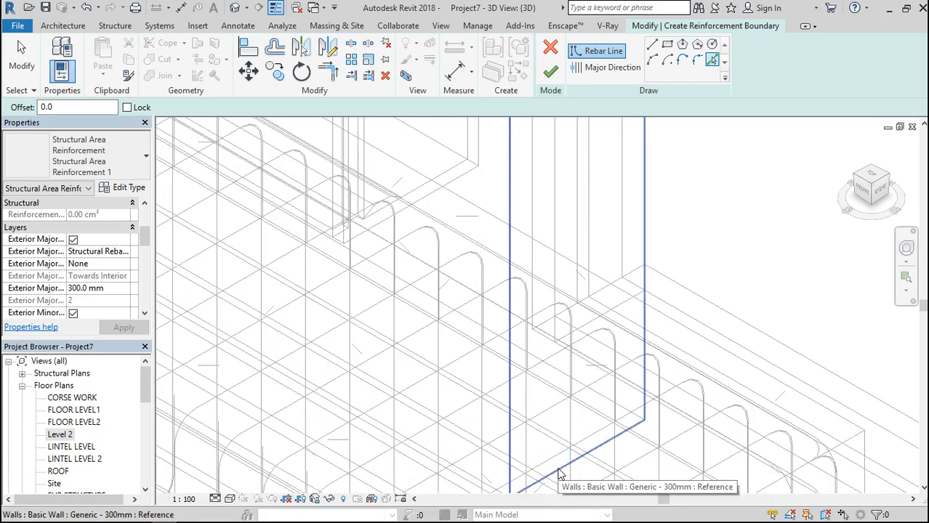
{"action": "scroll", "coordinate": [558, 473], "scroll_direction": "up", "scroll_amount": 3}
{"action": "scroll", "coordinate": [685, 363], "scroll_direction": "down", "scroll_amount": 5}
{"action": "left_click", "coordinate": [559, 72]}
Set the exterior minor hook type of the door wall's area reinforcement to Rebar Hook 90.
{"action": "scroll", "coordinate": [447, 369], "scroll_direction": "down", "scroll_amount": 3}
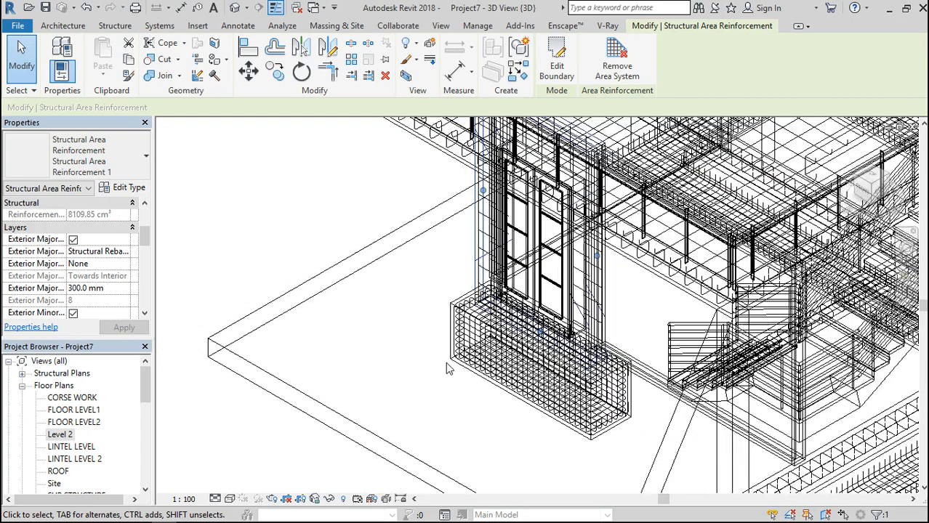
{"action": "left_click", "coordinate": [476, 227], "text": "ctrl"}
{"action": "scroll", "coordinate": [476, 227], "scroll_direction": "up", "scroll_amount": 4}
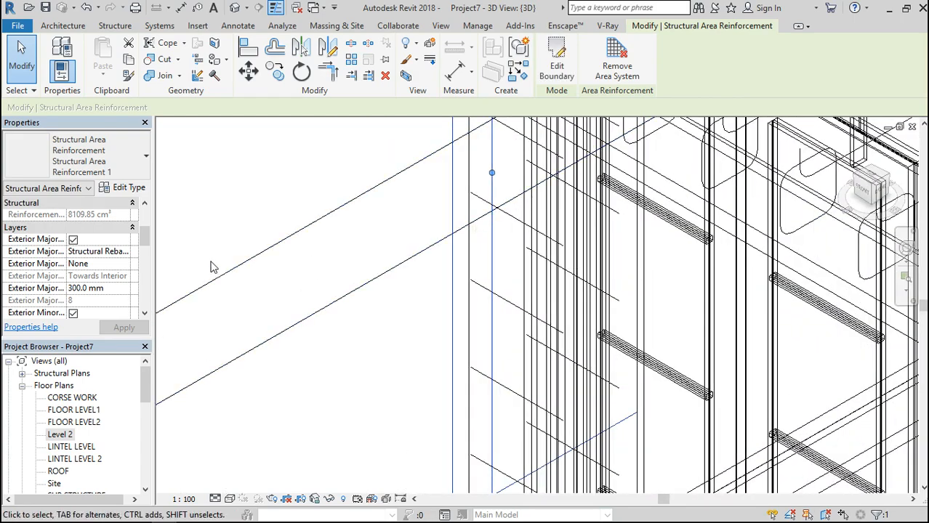
{"action": "left_click", "coordinate": [145, 315]}
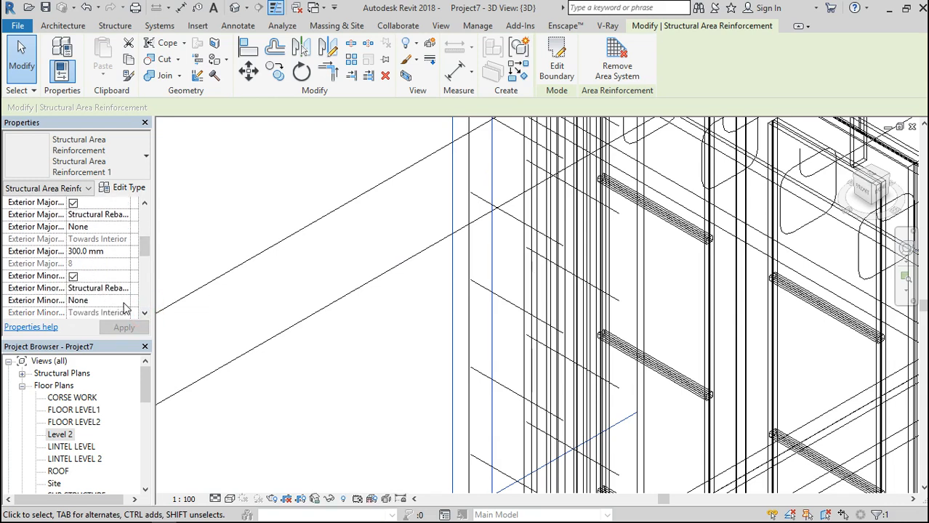
{"action": "left_click", "coordinate": [128, 302]}
{"action": "left_click", "coordinate": [102, 323]}
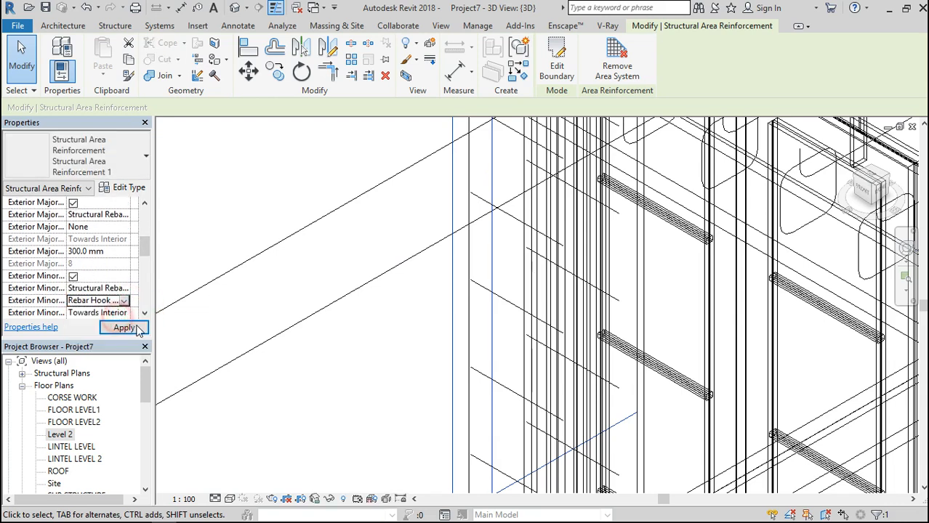
{"action": "left_click", "coordinate": [138, 329]}
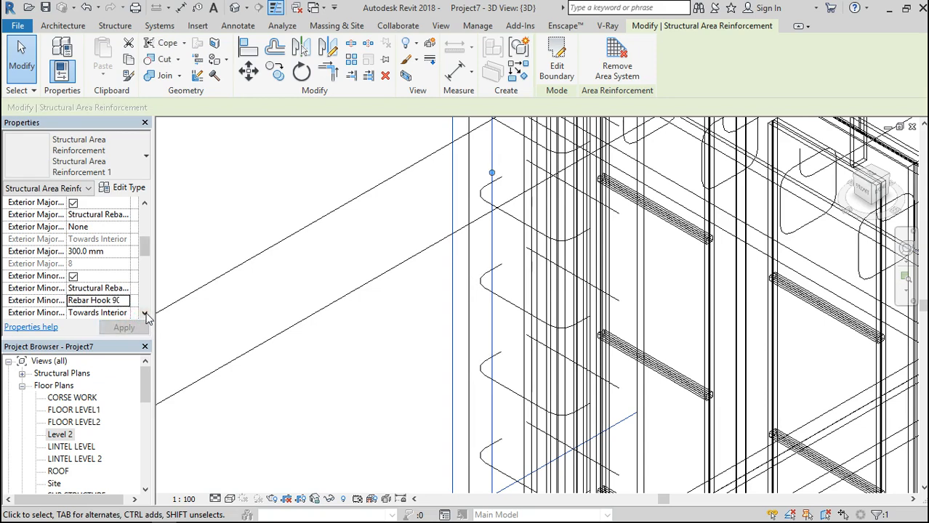
Set the interior minor hook type of the door wall's area reinforcement to Rebar Hook 90.
{"action": "left_click_drag", "start_coordinate": [144, 315], "coordinate": [144, 315]}
{"action": "left_click", "coordinate": [126, 277]}
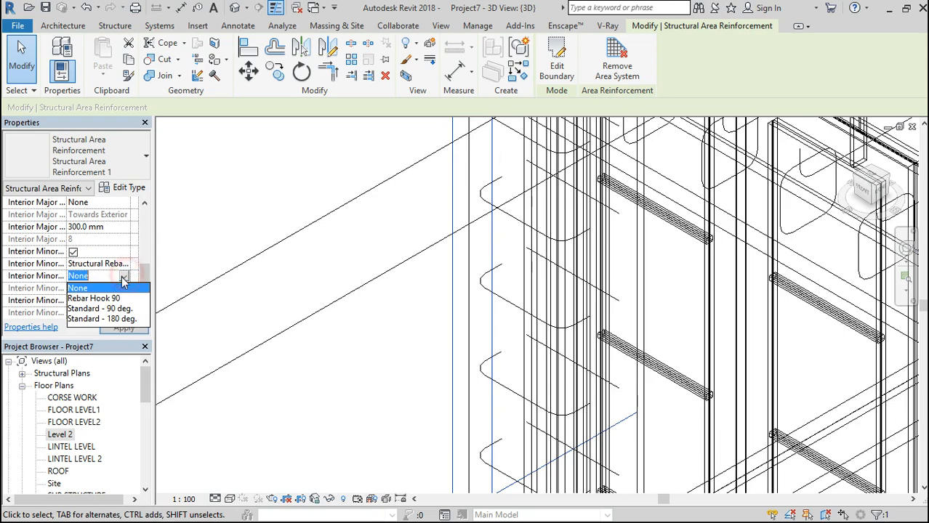
{"action": "left_click", "coordinate": [114, 299]}
{"action": "left_click", "coordinate": [143, 329]}
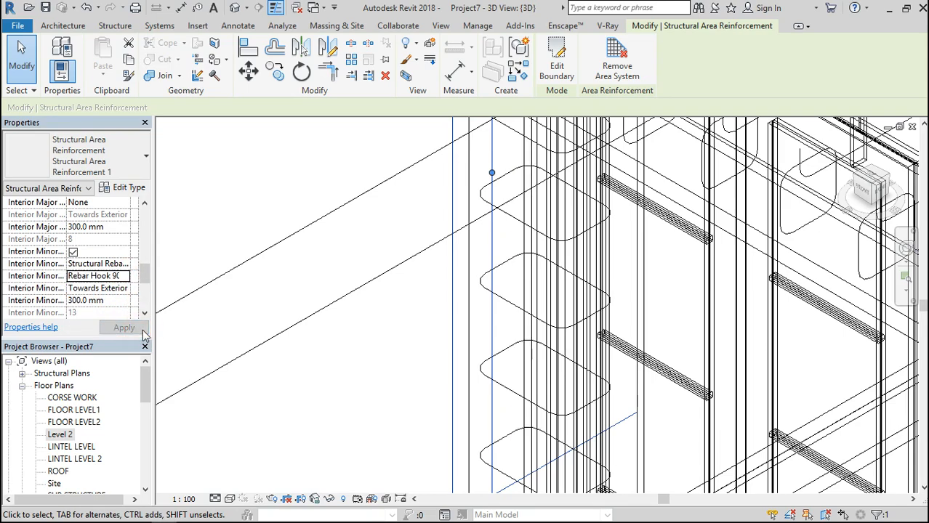
Examine the hooked bars around the door wall and their relation to the slab and footing from a lower 3D angle.
{"action": "scroll", "coordinate": [309, 284], "scroll_direction": "down", "scroll_amount": 5}
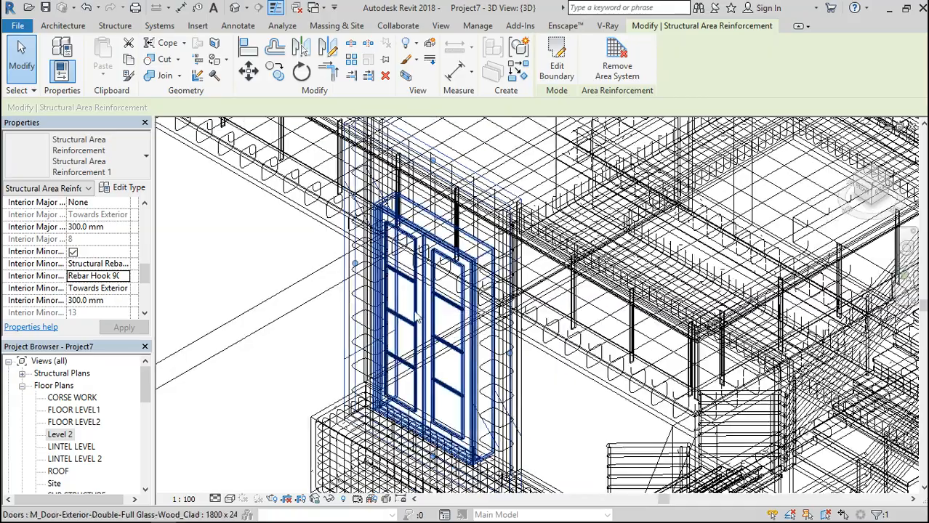
{"action": "scroll", "coordinate": [398, 212], "scroll_direction": "up", "scroll_amount": 5}
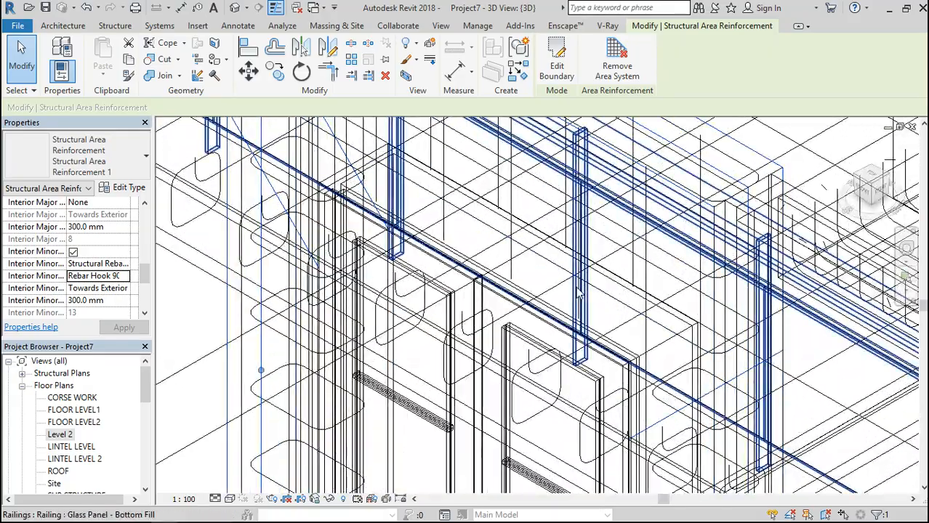
{"action": "scroll", "coordinate": [579, 298], "scroll_direction": "down", "scroll_amount": 3}
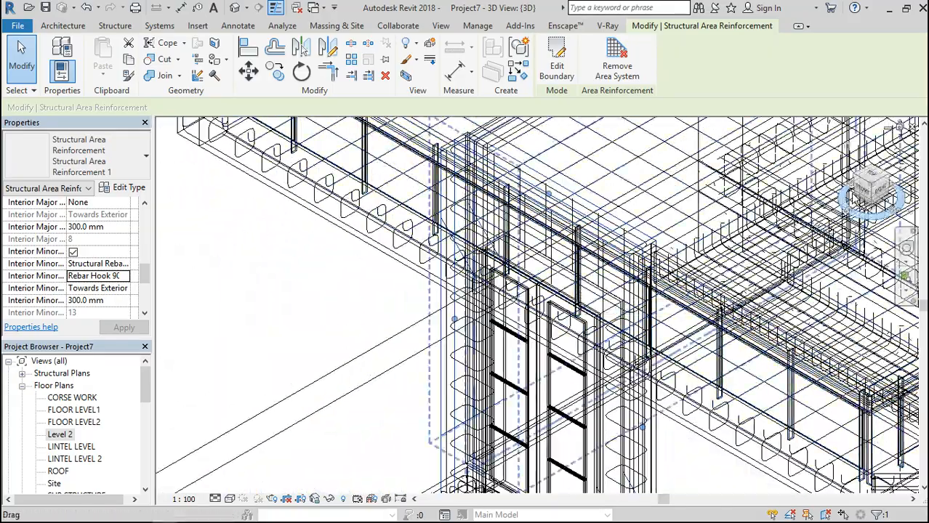
{"action": "left_click", "coordinate": [867, 190]}
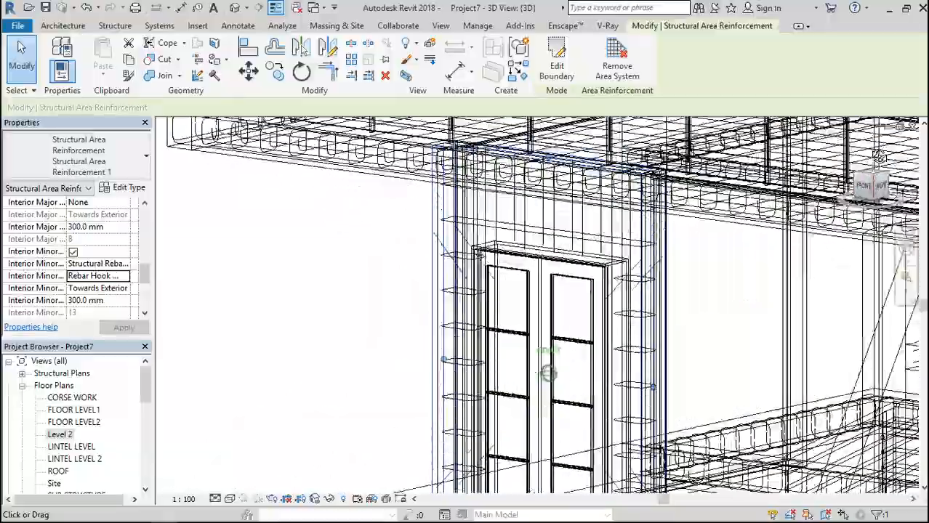
{"action": "mouse_move", "coordinate": [868, 187]}
{"action": "left_mouse_down"}
{"action": "mouse_move", "coordinate": [901, 220]}
{"action": "mouse_move", "coordinate": [874, 192]}
{"action": "mouse_move", "coordinate": [849, 191]}
{"action": "mouse_move", "coordinate": [862, 202]}
{"action": "left_mouse_up"}
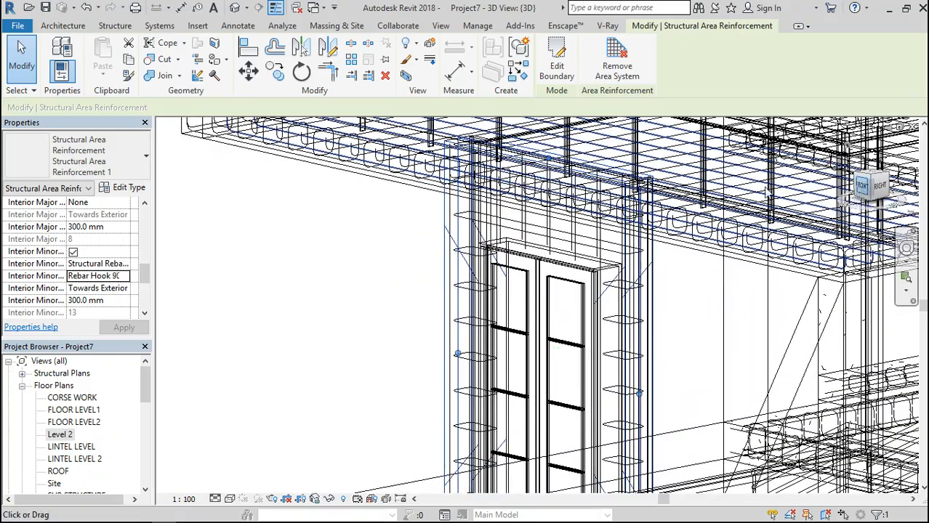
{"action": "scroll", "coordinate": [574, 240], "scroll_direction": "down", "scroll_amount": 3}
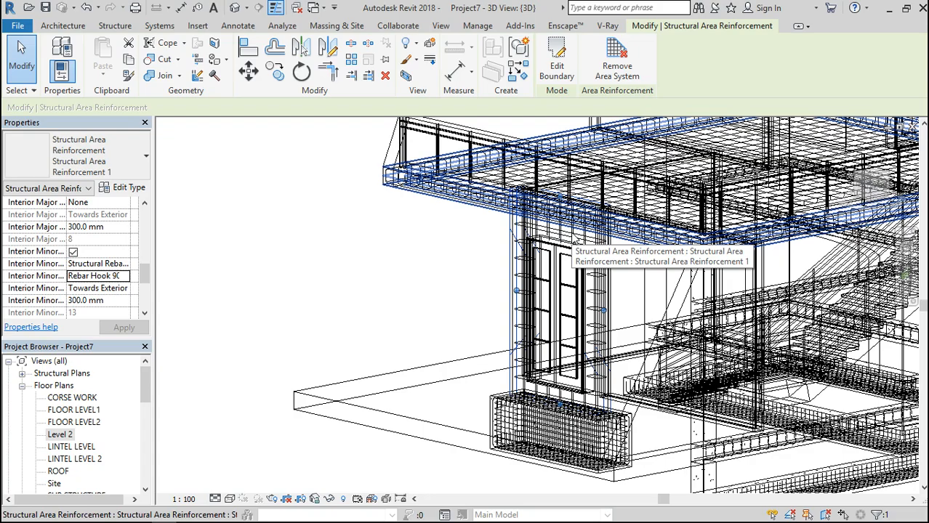
{"action": "scroll", "coordinate": [418, 301], "scroll_direction": "down", "scroll_amount": 3}
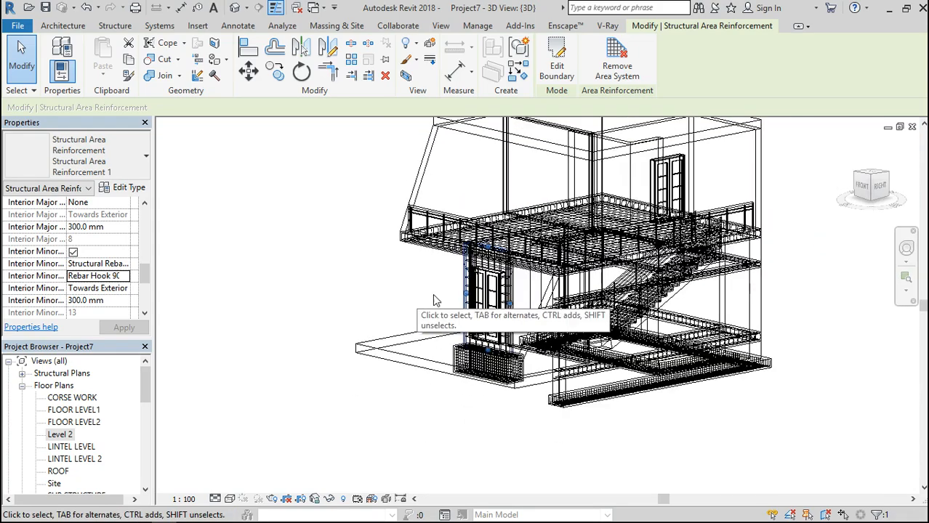
{"action": "scroll", "coordinate": [544, 230], "scroll_direction": "up", "scroll_amount": 5}
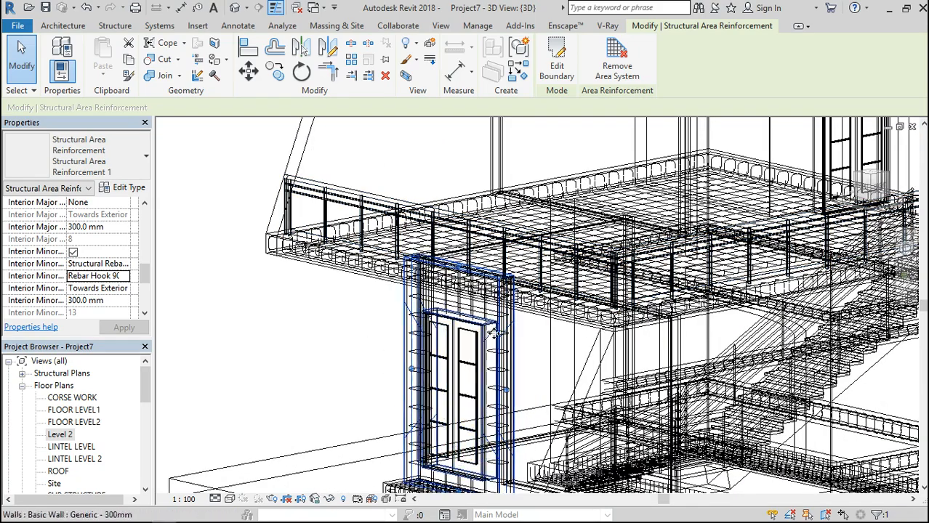
{"action": "scroll", "coordinate": [587, 312], "scroll_direction": "down", "scroll_amount": 5}
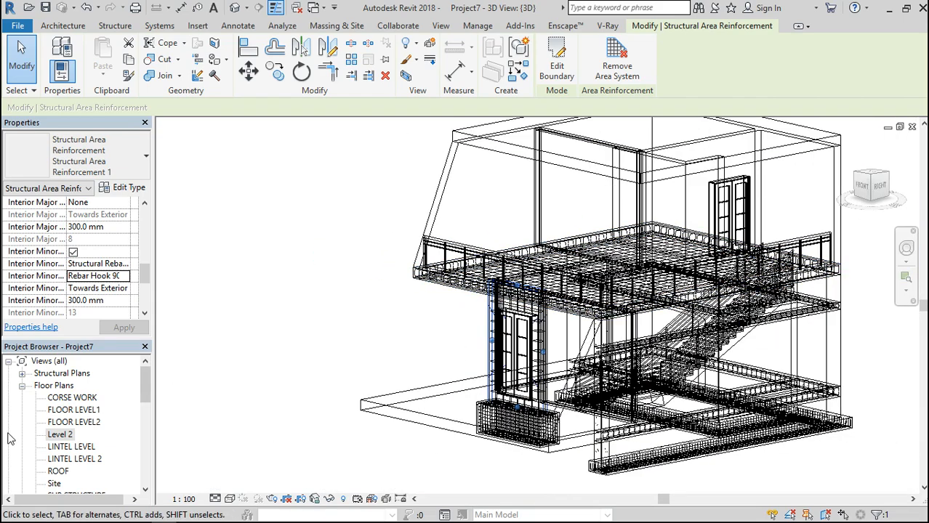
Open Section 1 from its section mark in the Level 2 floor plan and display it in a line-only visual style.
{"action": "left_click", "coordinate": [50, 436]}
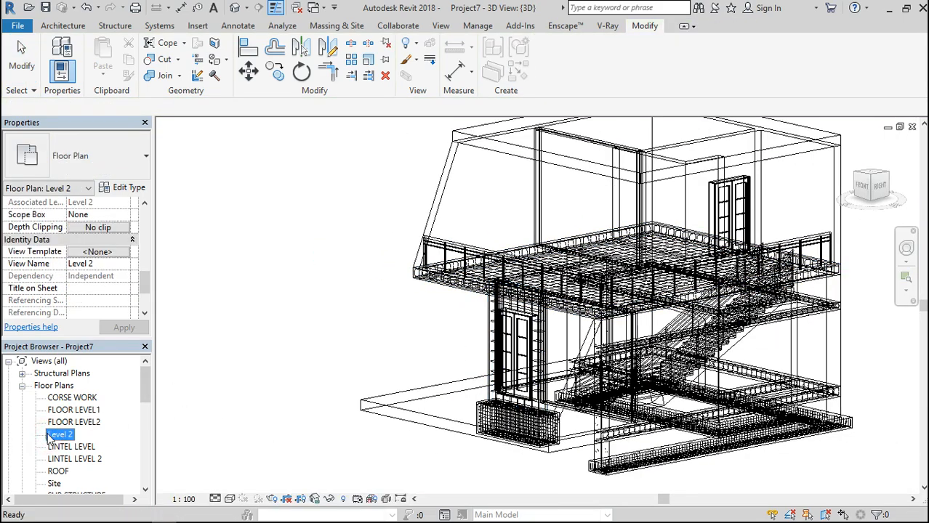
{"action": "double_click", "coordinate": [58, 436]}
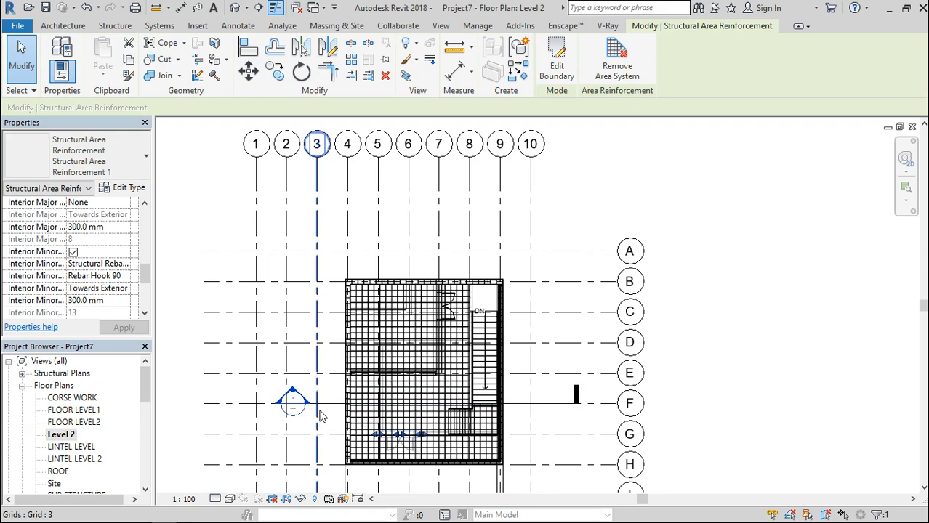
{"action": "right_click", "coordinate": [325, 404]}
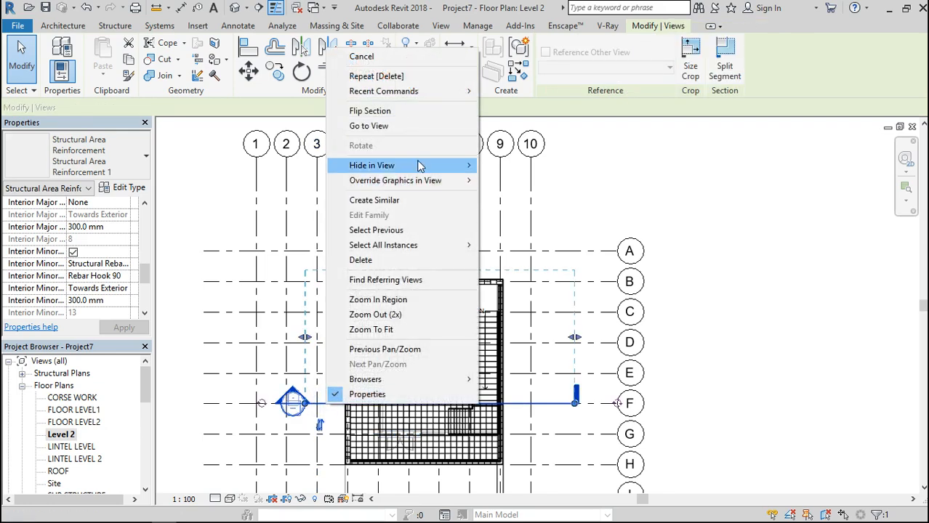
{"action": "left_click", "coordinate": [370, 125]}
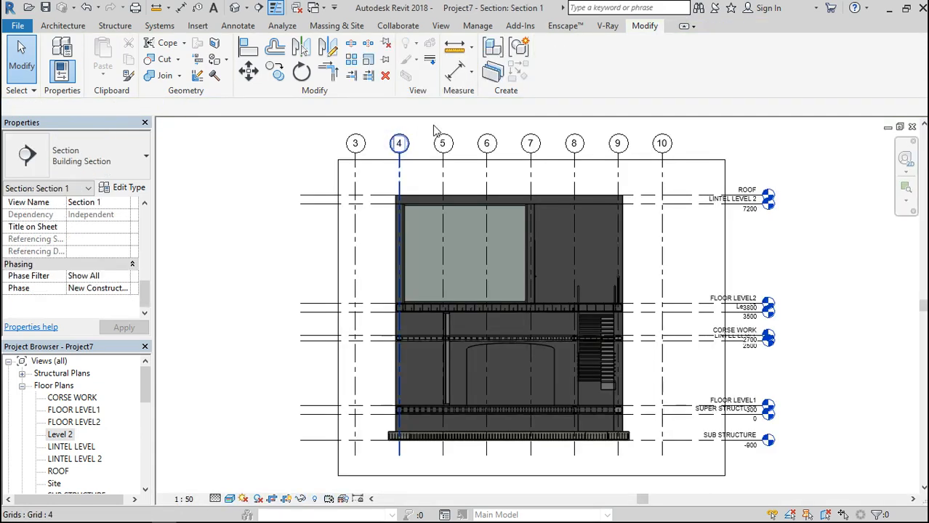
{"action": "left_click", "coordinate": [230, 499]}
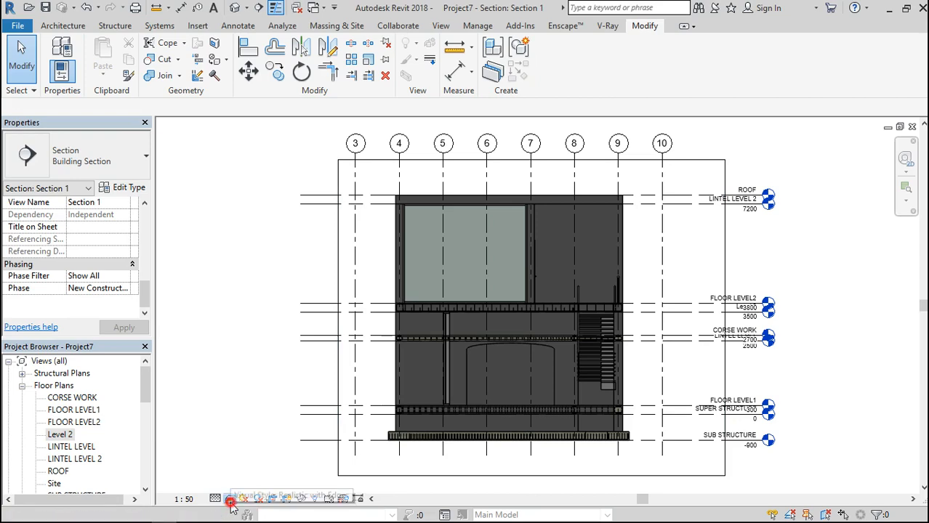
{"action": "left_click", "coordinate": [232, 430]}
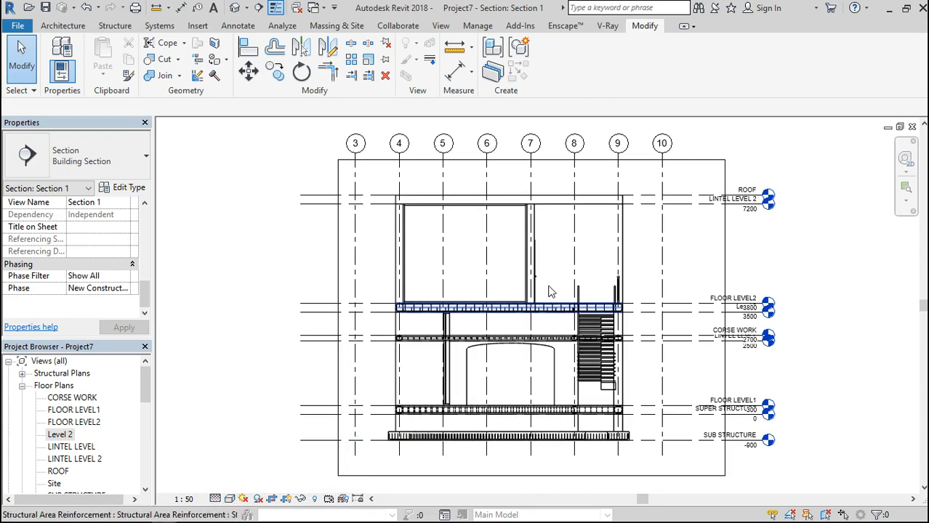
Examine the hooked bars in the upper floor slab and the edge beam cage at its end near grid 4 in the section.
{"action": "scroll", "coordinate": [505, 290], "scroll_direction": "up", "scroll_amount": 5}
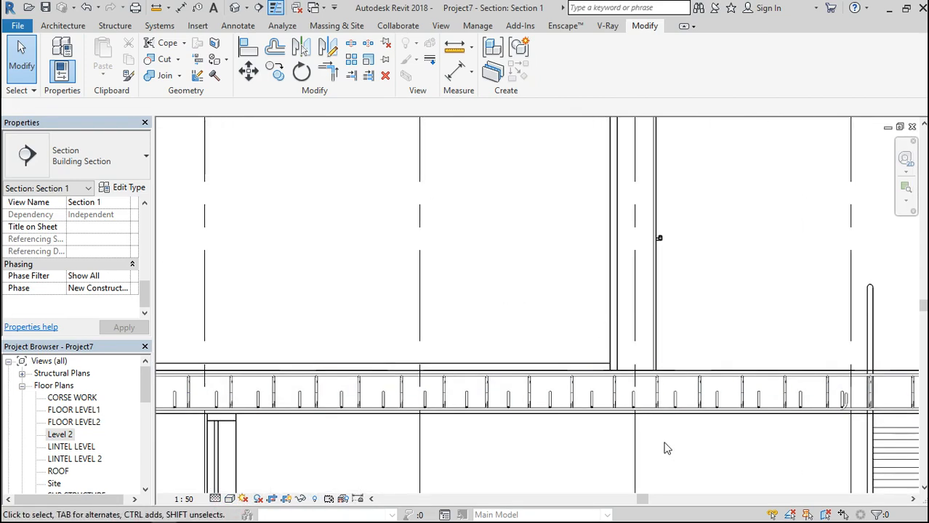
{"action": "scroll", "coordinate": [581, 439], "scroll_direction": "down", "scroll_amount": 4}
{"action": "scroll", "coordinate": [581, 439], "scroll_direction": "up", "scroll_amount": 1}
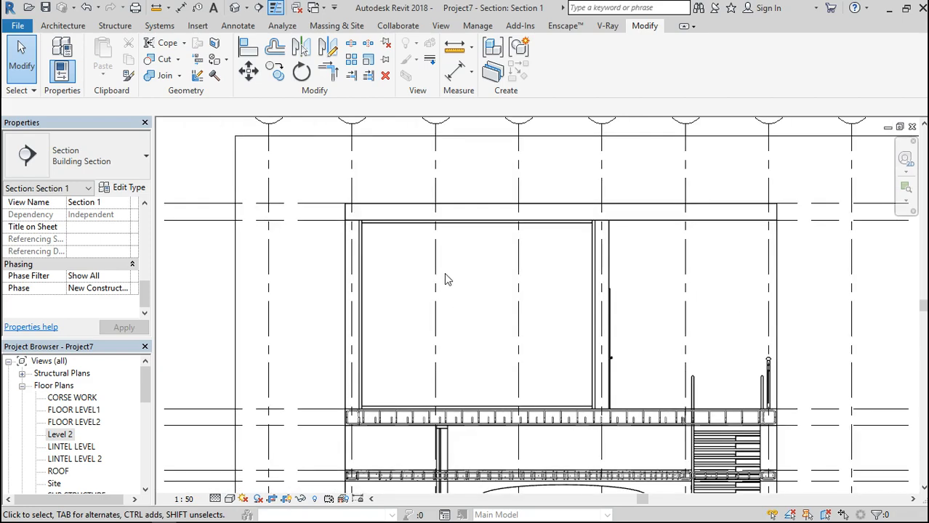
{"action": "scroll", "coordinate": [447, 280], "scroll_direction": "down", "scroll_amount": 3}
{"action": "scroll", "coordinate": [398, 367], "scroll_direction": "up", "scroll_amount": 5}
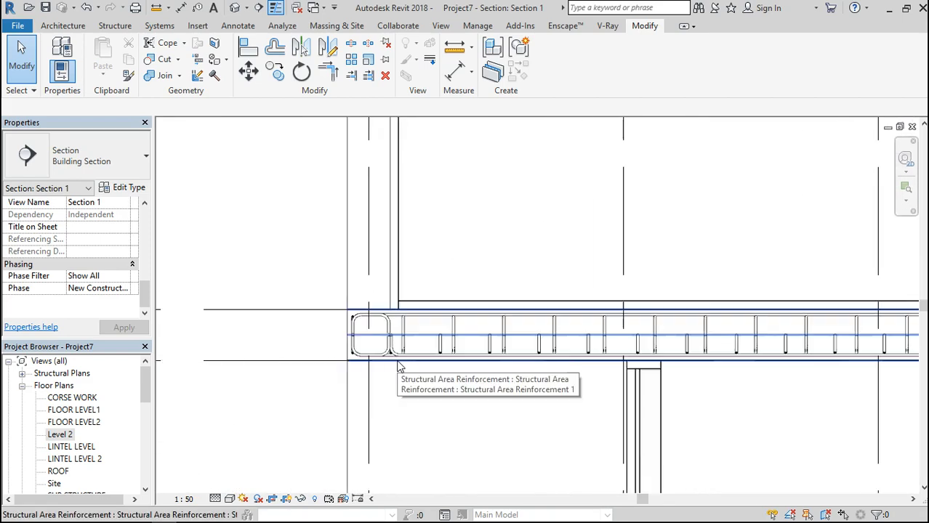
{"action": "scroll", "coordinate": [398, 367], "scroll_direction": "up", "scroll_amount": 1}
{"action": "scroll", "coordinate": [474, 340], "scroll_direction": "up", "scroll_amount": 3}
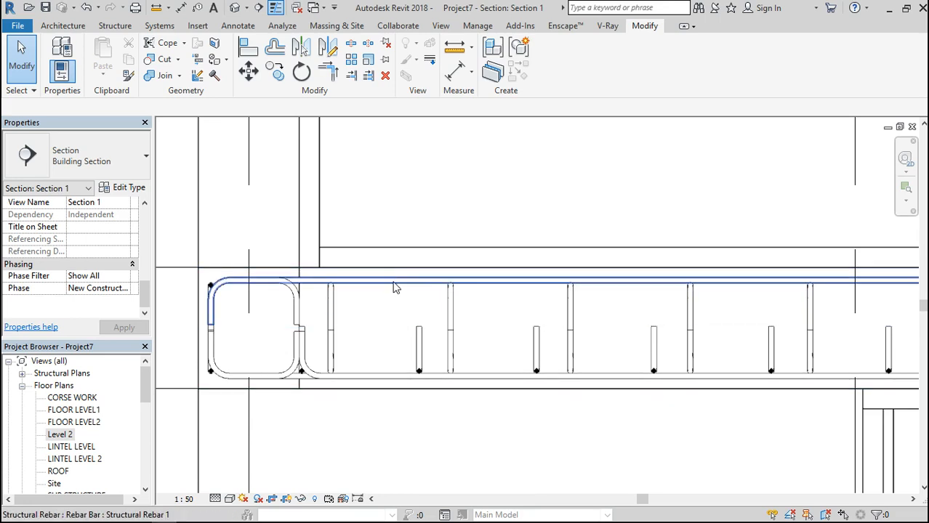
{"action": "scroll", "coordinate": [395, 287], "scroll_direction": "down", "scroll_amount": 2}
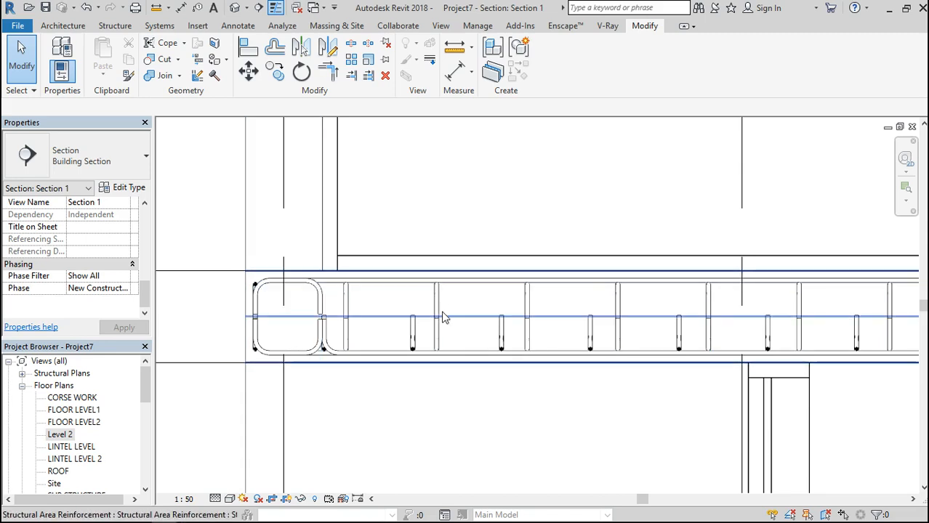
Inspect the slab's short lower hooked bar set and the full-height bar set beside the edge beam, leaving neither selected.
{"action": "left_click", "coordinate": [327, 346]}
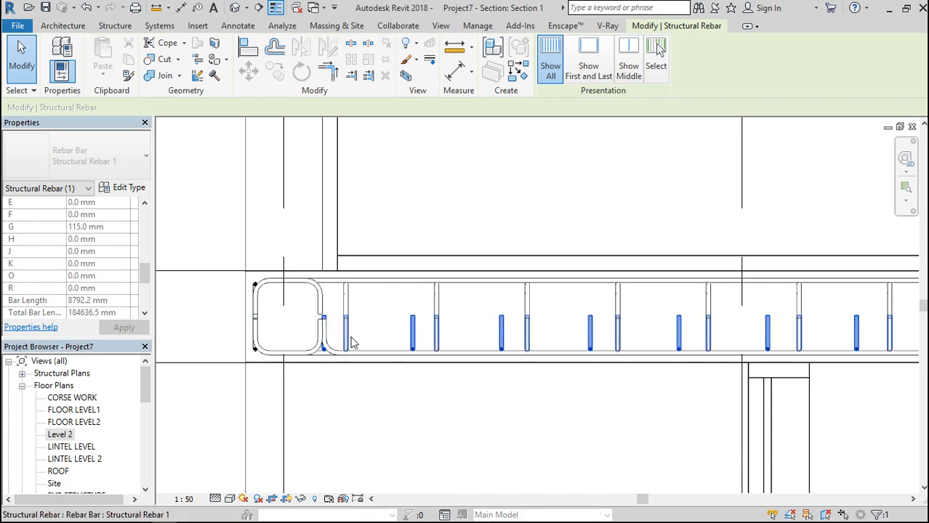
{"action": "left_click", "coordinate": [345, 340]}
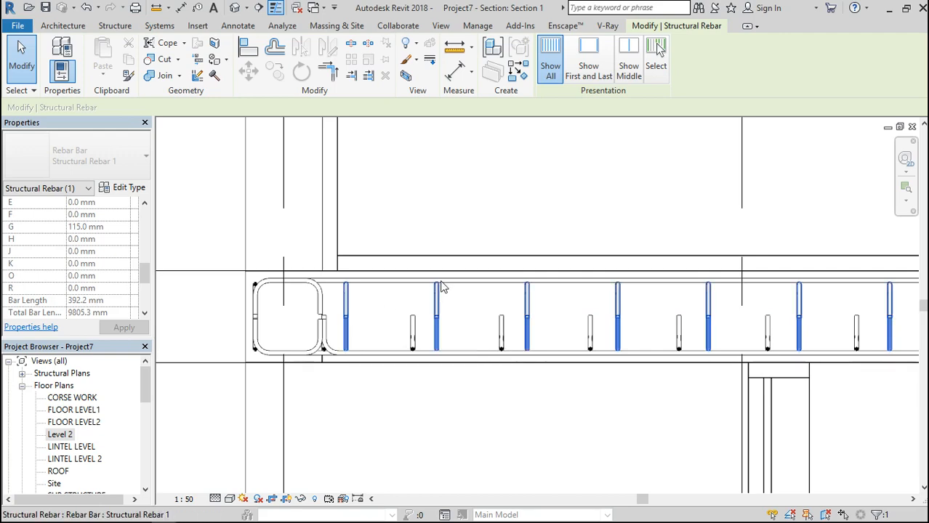
{"action": "scroll", "coordinate": [442, 288], "scroll_direction": "down", "scroll_amount": 3}
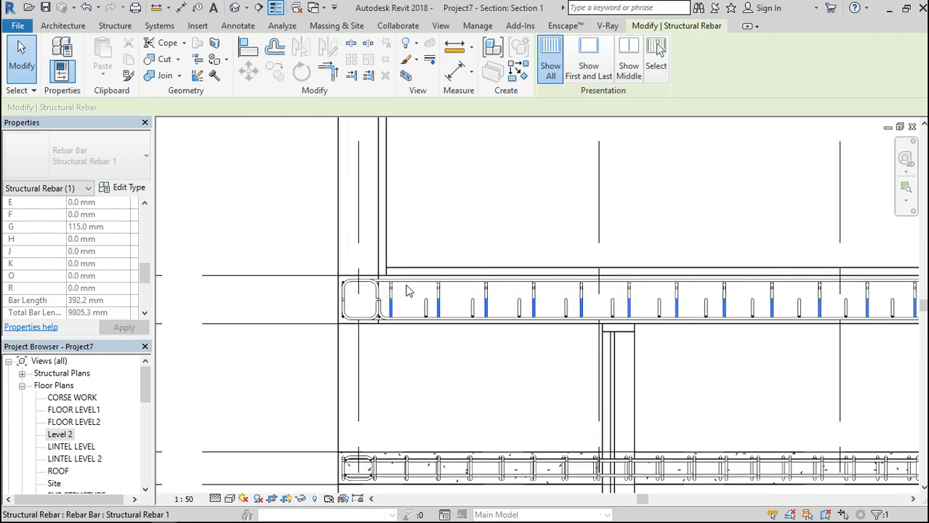
{"action": "scroll", "coordinate": [389, 287], "scroll_direction": "down", "scroll_amount": 3}
{"action": "scroll", "coordinate": [389, 286], "scroll_direction": "down", "scroll_amount": 2}
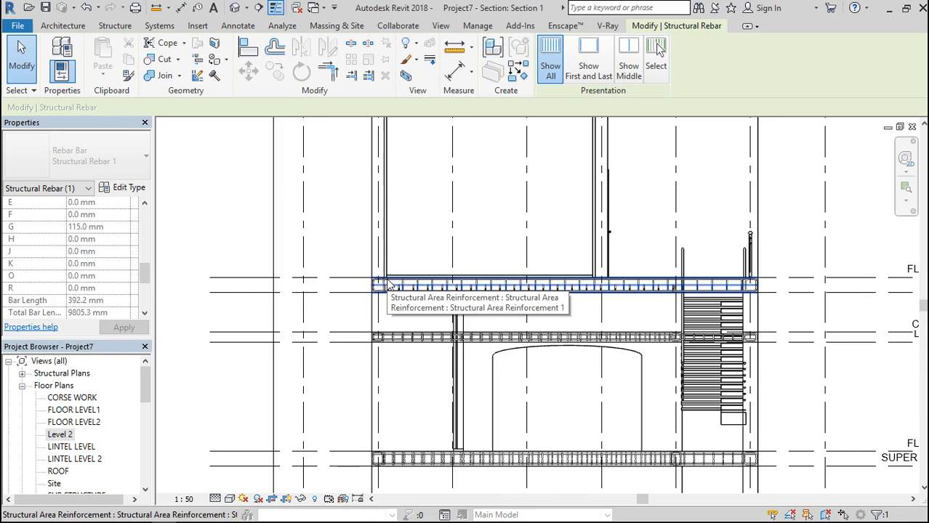
{"action": "left_click", "coordinate": [220, 230]}
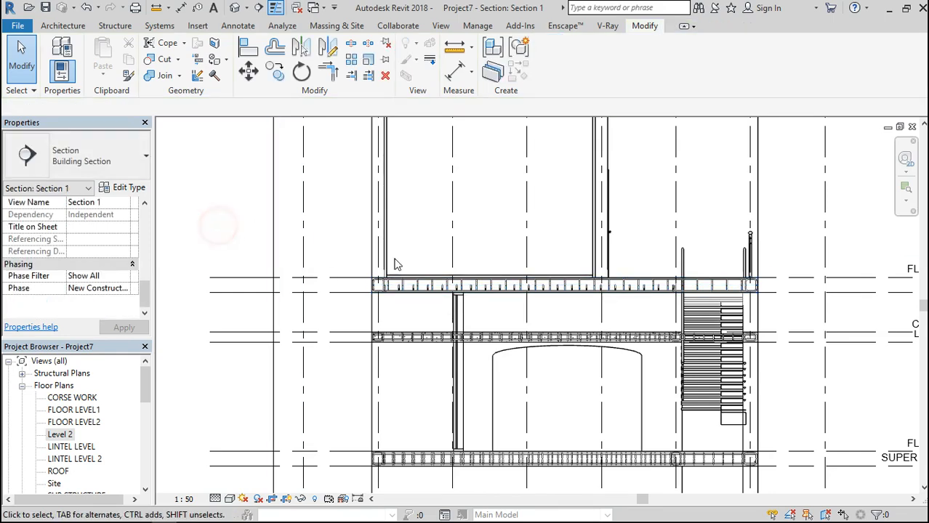
Examine in section how the reinforcement runs through the upper slab, lintel beam and foundation, including the beam cages around the stair.
{"action": "scroll", "coordinate": [409, 275], "scroll_direction": "up", "scroll_amount": 3}
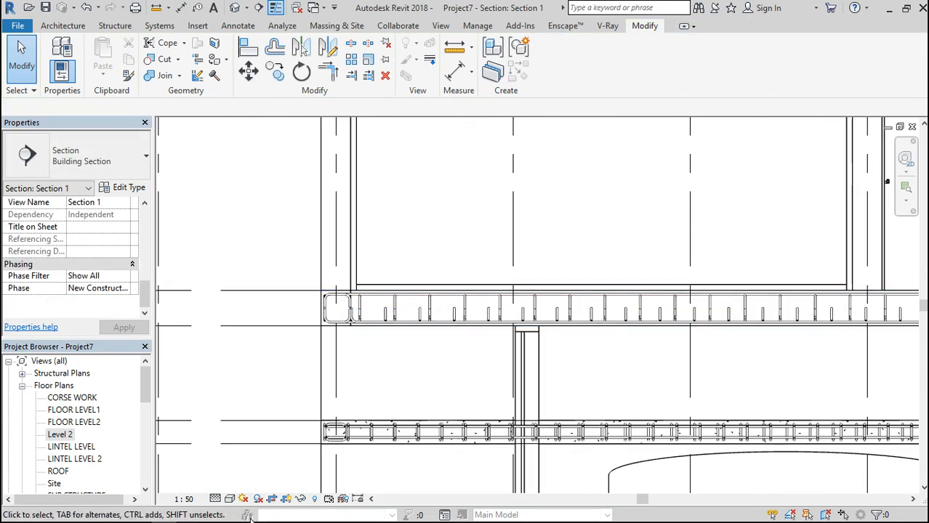
{"action": "scroll", "coordinate": [345, 348], "scroll_direction": "up", "scroll_amount": 4}
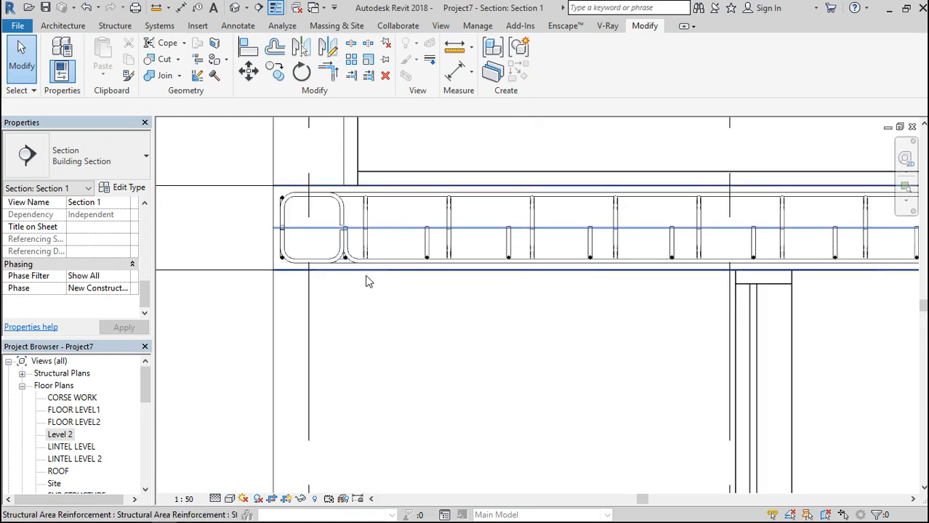
{"action": "scroll", "coordinate": [367, 281], "scroll_direction": "down", "scroll_amount": 5}
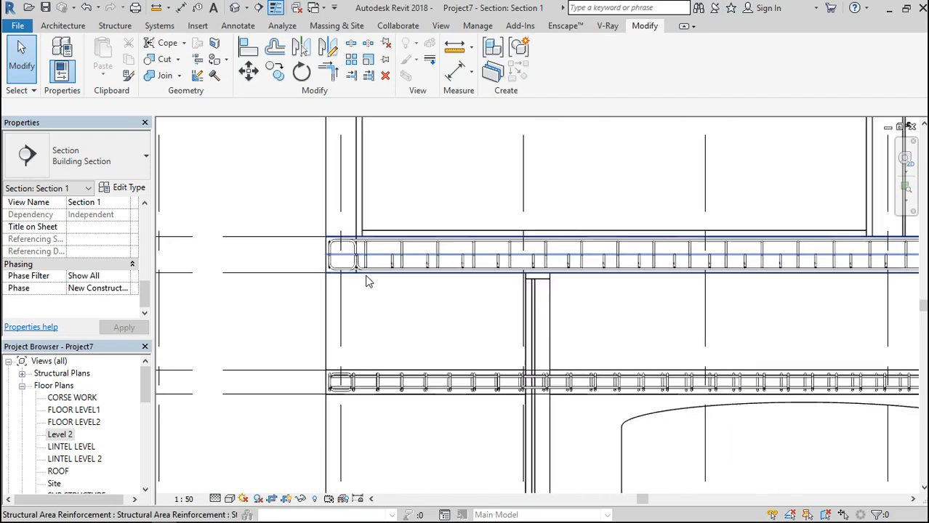
{"action": "scroll", "coordinate": [366, 282], "scroll_direction": "down", "scroll_amount": 2}
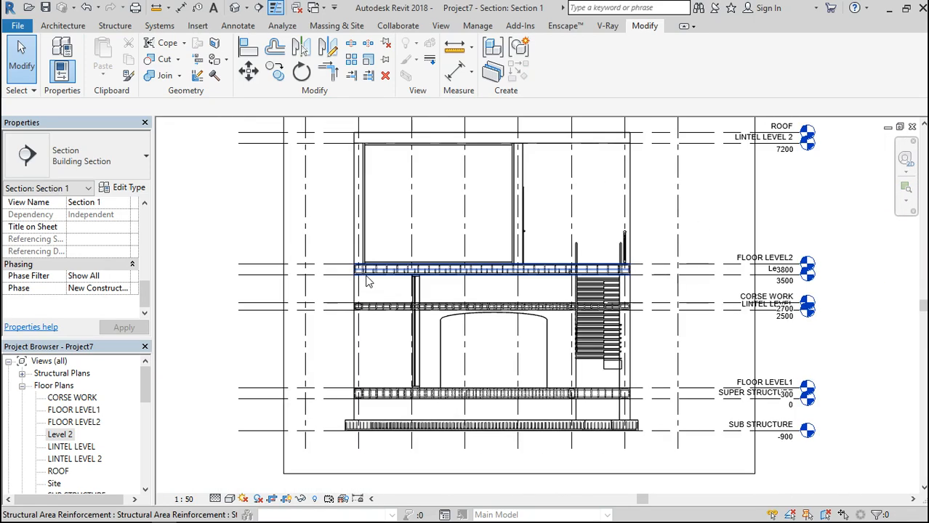
{"action": "scroll", "coordinate": [458, 440], "scroll_direction": "up", "scroll_amount": 5}
{"action": "scroll", "coordinate": [458, 440], "scroll_direction": "down", "scroll_amount": 3}
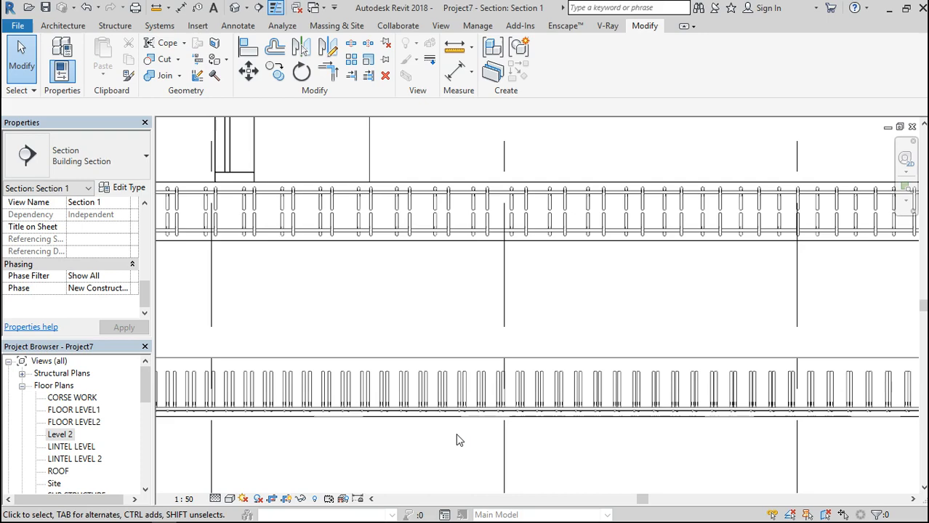
{"action": "scroll", "coordinate": [457, 440], "scroll_direction": "down", "scroll_amount": 1}
{"action": "scroll", "coordinate": [632, 230], "scroll_direction": "up", "scroll_amount": 4}
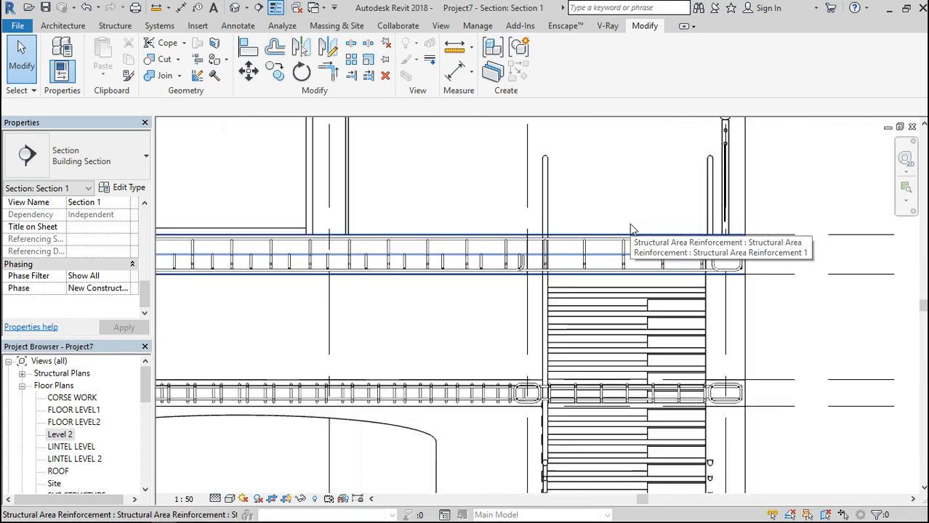
{"action": "scroll", "coordinate": [467, 340], "scroll_direction": "up", "scroll_amount": 2}
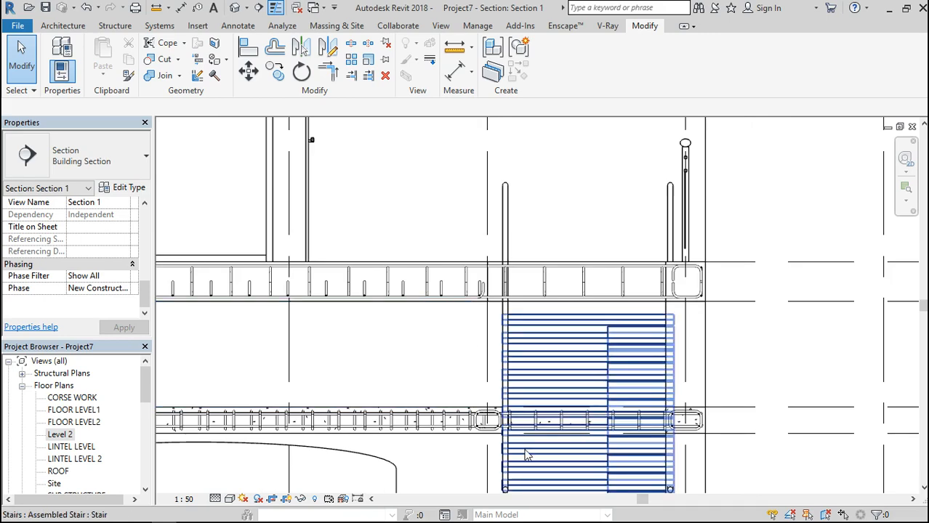
{"action": "scroll", "coordinate": [498, 448], "scroll_direction": "up", "scroll_amount": 4}
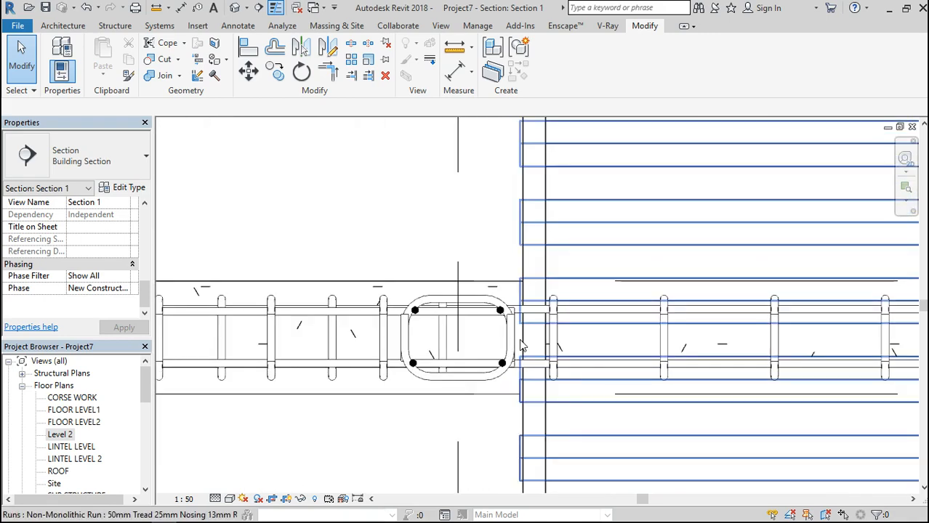
{"action": "scroll", "coordinate": [520, 342], "scroll_direction": "down", "scroll_amount": 3}
{"action": "scroll", "coordinate": [520, 343], "scroll_direction": "down", "scroll_amount": 4}
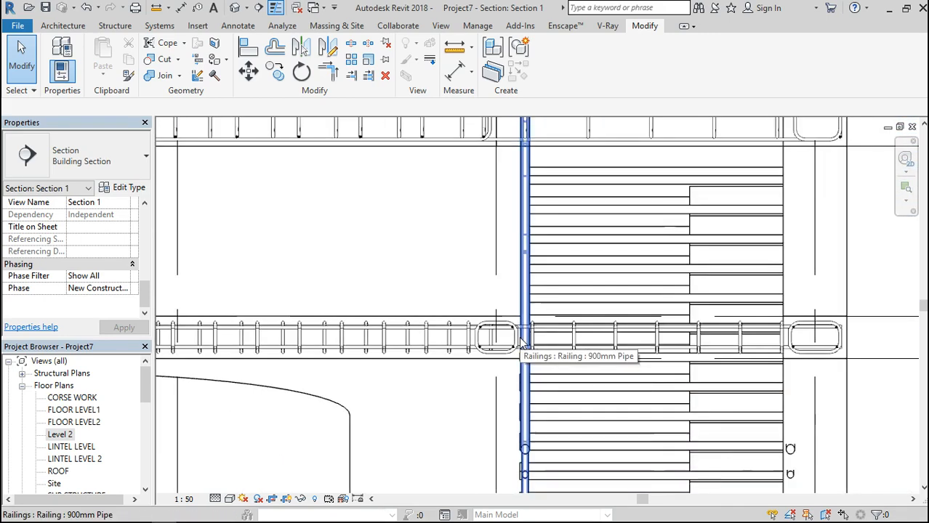
{"action": "scroll", "coordinate": [520, 343], "scroll_direction": "down", "scroll_amount": 3}
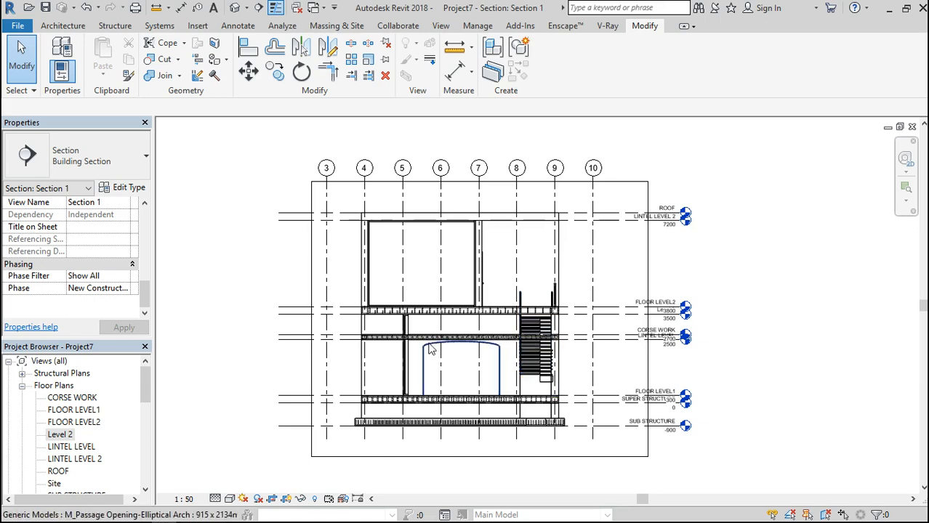
Open the Level 2 floor plan and bring the whole grid around the building into view.
{"action": "double_click", "coordinate": [61, 434]}
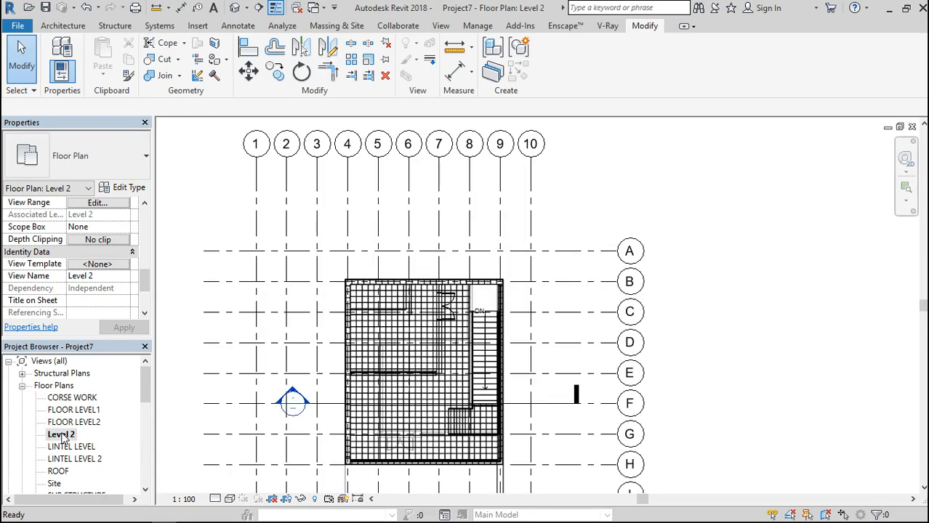
{"action": "scroll", "coordinate": [430, 200], "scroll_direction": "down", "scroll_amount": 2}
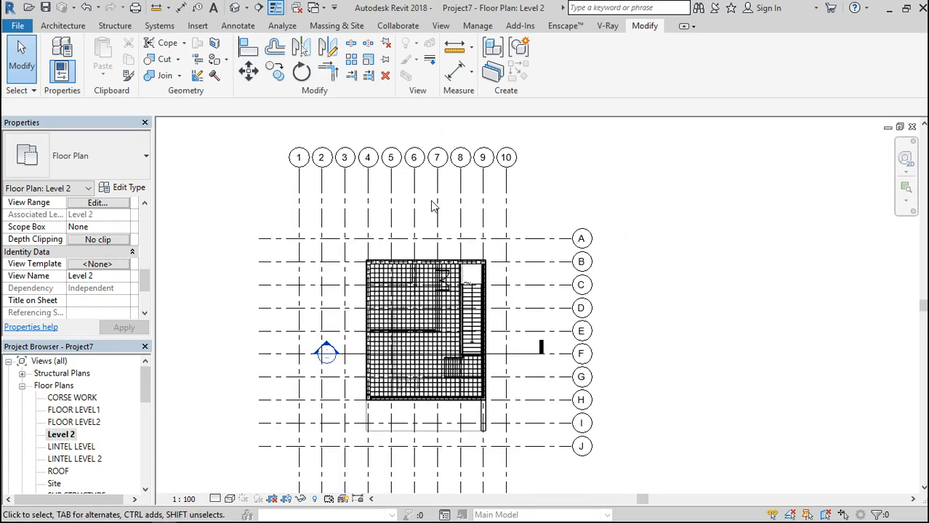
{"action": "left_click", "coordinate": [321, 178]}
Start a Generic Floor - 400mm 2 floor and sketch a rectangular boundary from grid A/10 to grid 2, 12000 wide, extending well below grid J.
{"action": "left_click", "coordinate": [64, 26]}
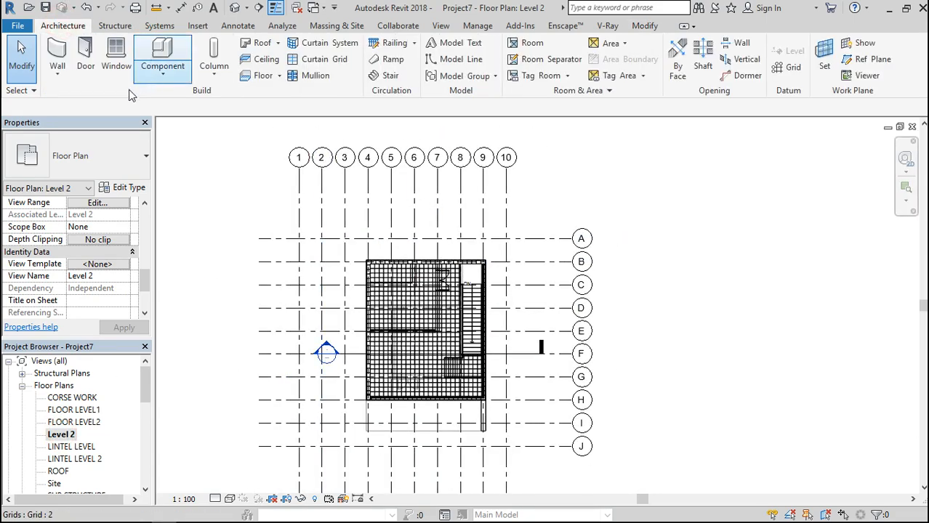
{"action": "left_click", "coordinate": [269, 82]}
{"action": "scroll", "coordinate": [488, 253], "scroll_direction": "up", "scroll_amount": 4}
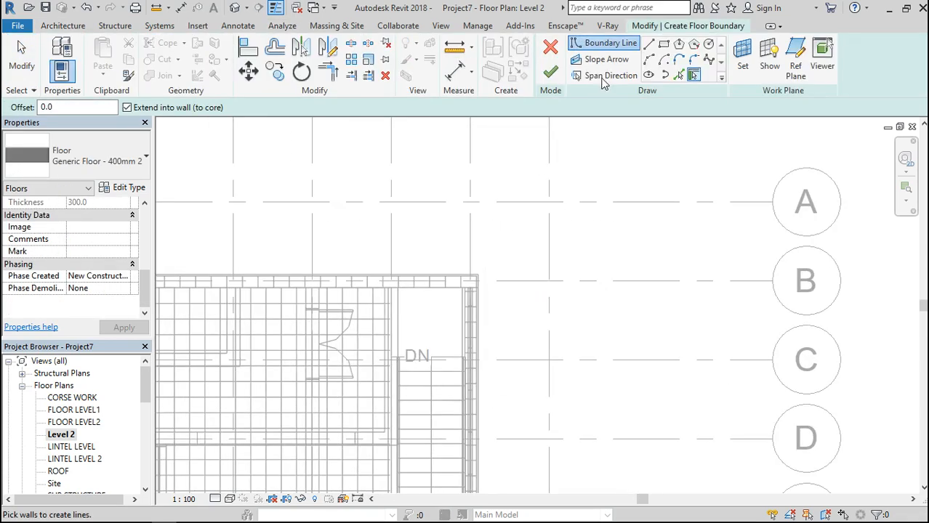
{"action": "left_click", "coordinate": [663, 46]}
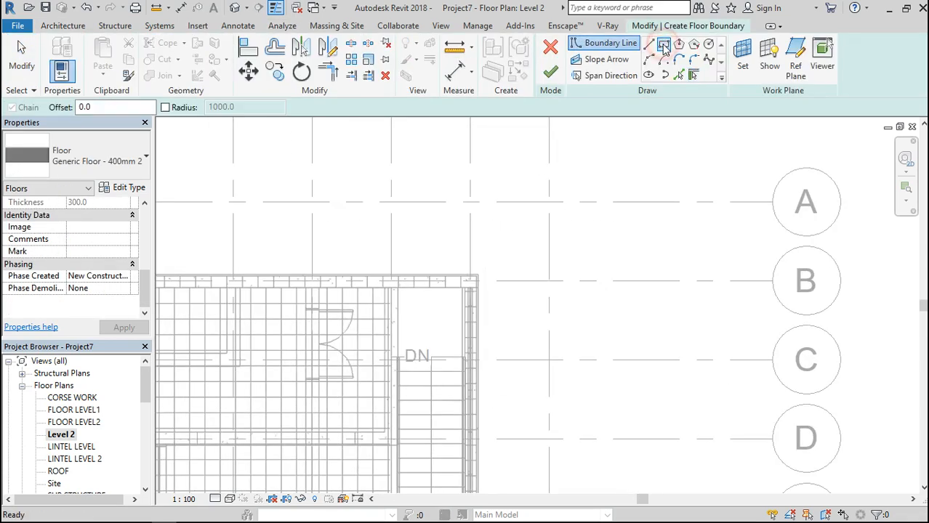
{"action": "left_click", "coordinate": [547, 203]}
{"action": "scroll", "coordinate": [547, 204], "scroll_direction": "down", "scroll_amount": 5}
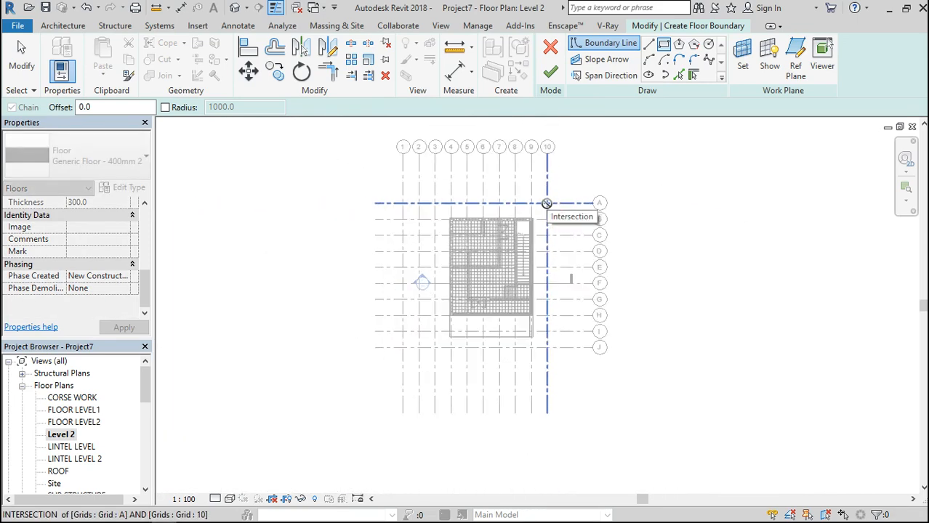
{"action": "scroll", "coordinate": [465, 385], "scroll_direction": "up", "scroll_amount": 3}
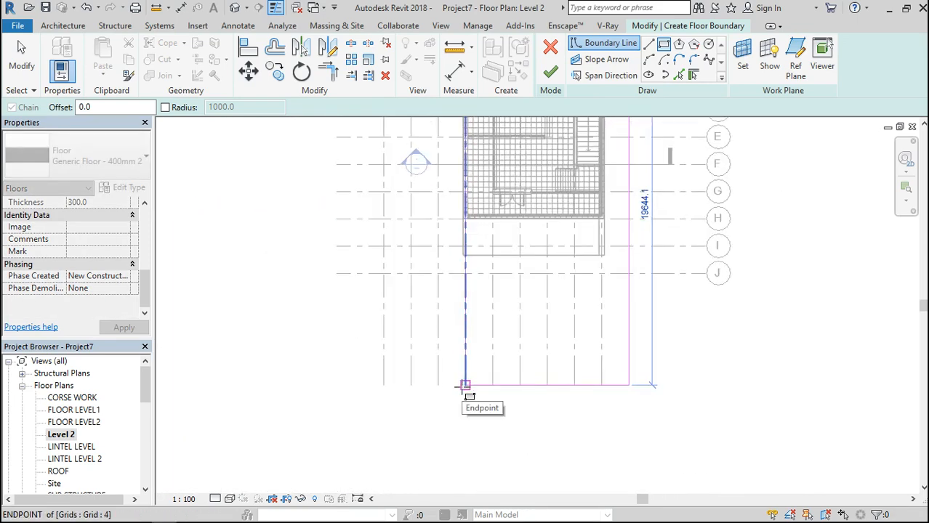
{"action": "scroll", "coordinate": [465, 385], "scroll_direction": "down", "scroll_amount": 3}
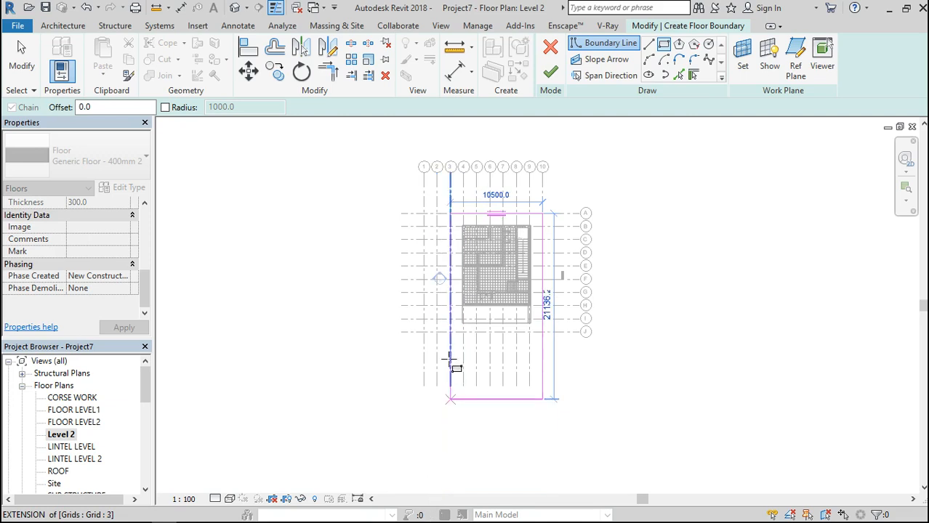
{"action": "scroll", "coordinate": [451, 357], "scroll_direction": "down", "scroll_amount": 2}
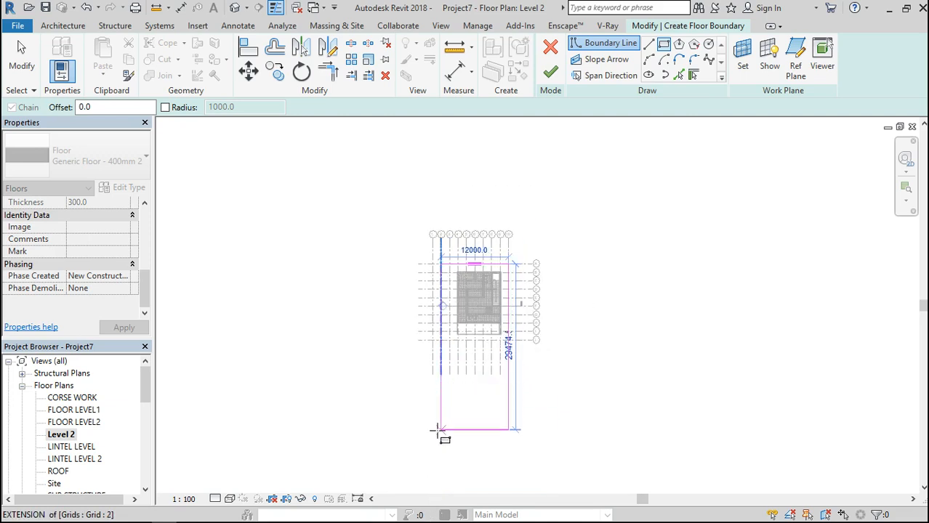
{"action": "left_click", "coordinate": [439, 476]}
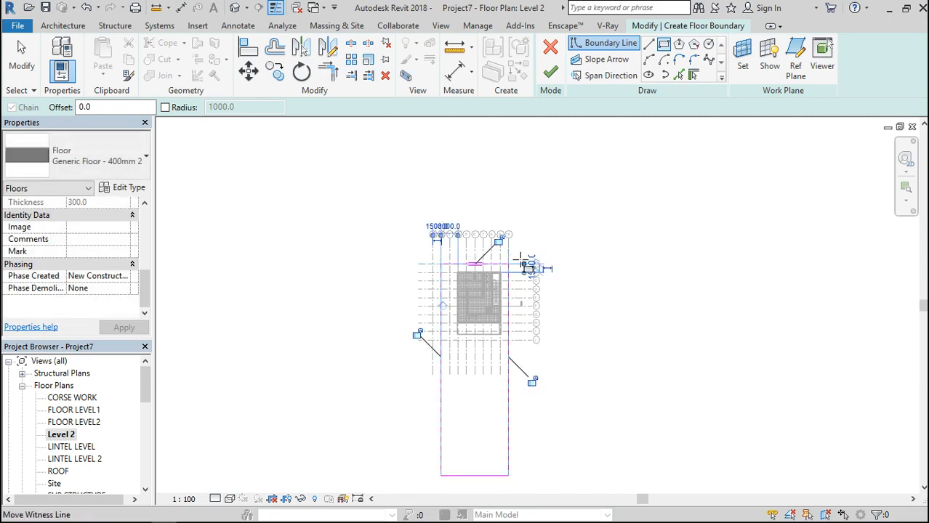
Align the large floor rectangle's long edge on grid 10 with the building's outer edge beside grid 9.
{"action": "left_click", "coordinate": [248, 48]}
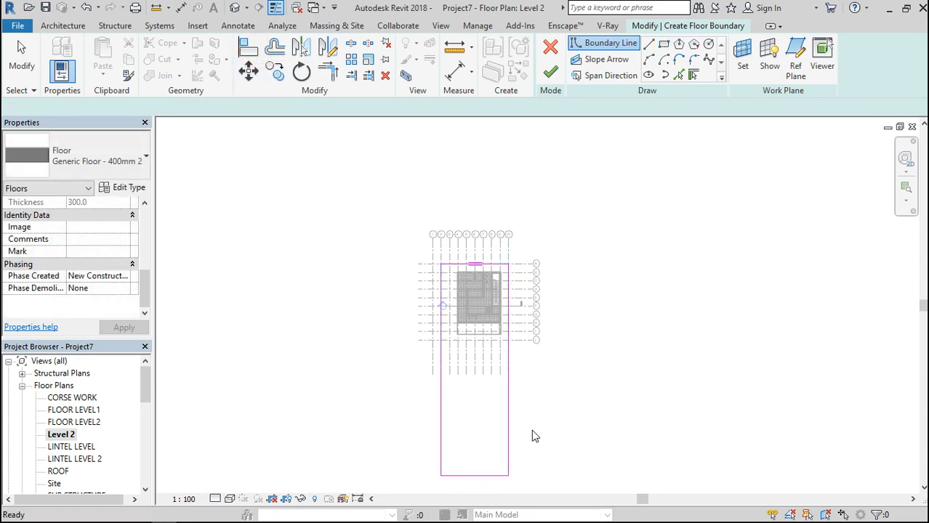
{"action": "scroll", "coordinate": [489, 409], "scroll_direction": "up", "scroll_amount": 4}
{"action": "scroll", "coordinate": [538, 161], "scroll_direction": "up", "scroll_amount": 5}
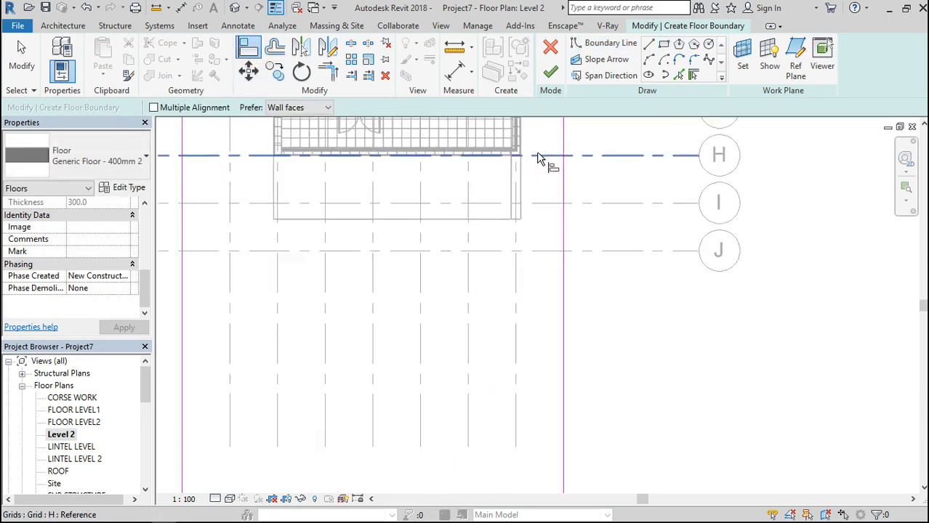
{"action": "left_click", "coordinate": [486, 250]}
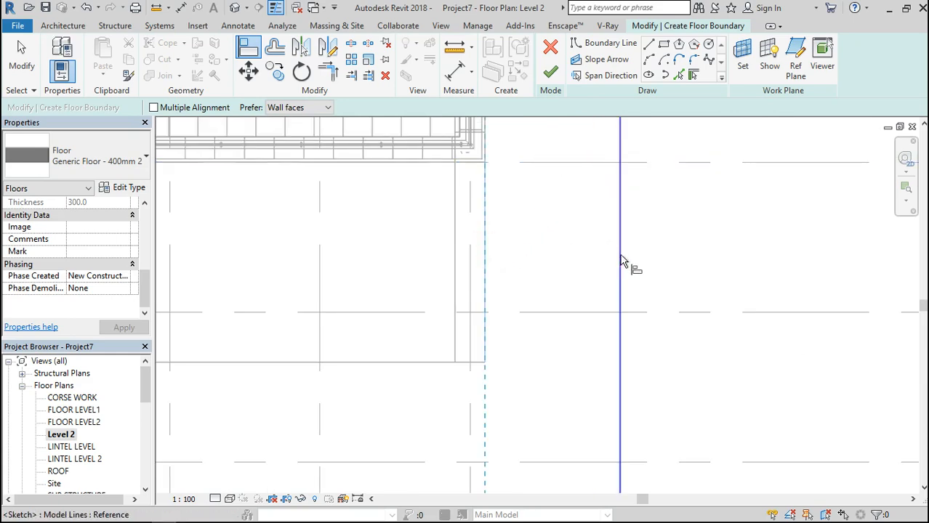
{"action": "left_click", "coordinate": [622, 258]}
{"action": "scroll", "coordinate": [622, 259], "scroll_direction": "down", "scroll_amount": 3}
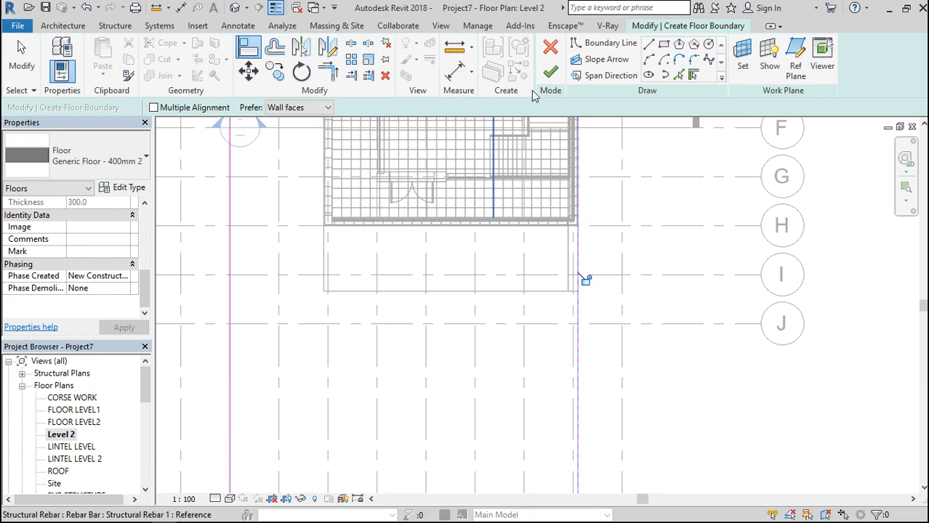
Sketch a second boundary rectangle from the grid 6/H intersection, about 8900 long, reaching about 2400 past the large rectangle's grid 2 edge.
{"action": "left_click", "coordinate": [663, 45]}
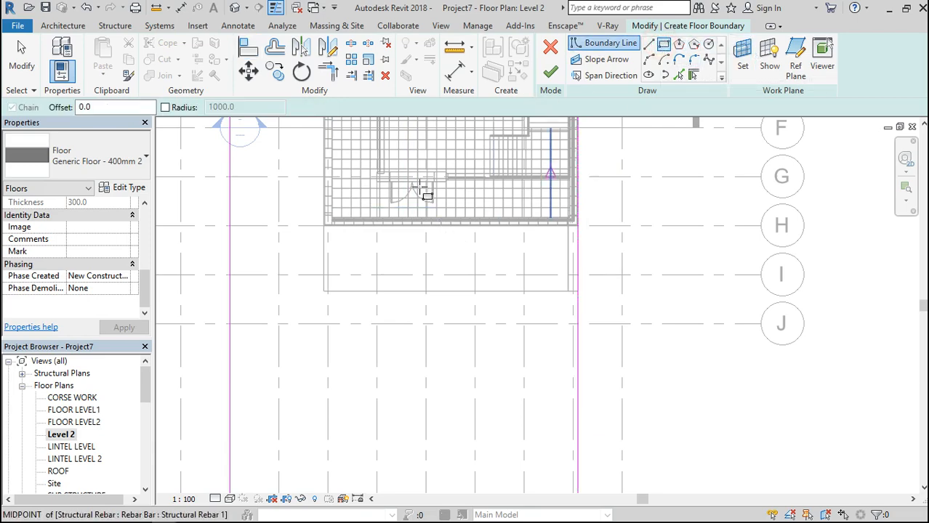
{"action": "scroll", "coordinate": [400, 179], "scroll_direction": "up", "scroll_amount": 4}
{"action": "scroll", "coordinate": [401, 182], "scroll_direction": "down", "scroll_amount": 3}
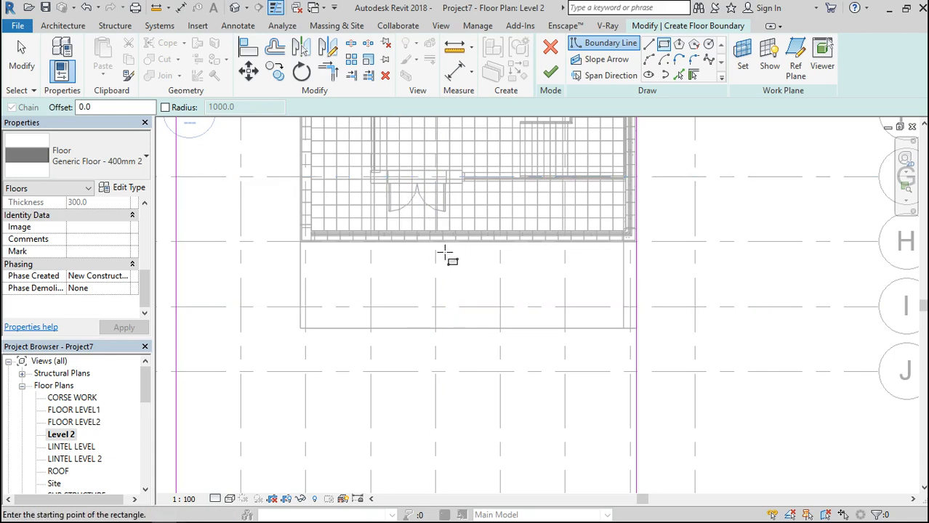
{"action": "scroll", "coordinate": [446, 255], "scroll_direction": "down", "scroll_amount": 1}
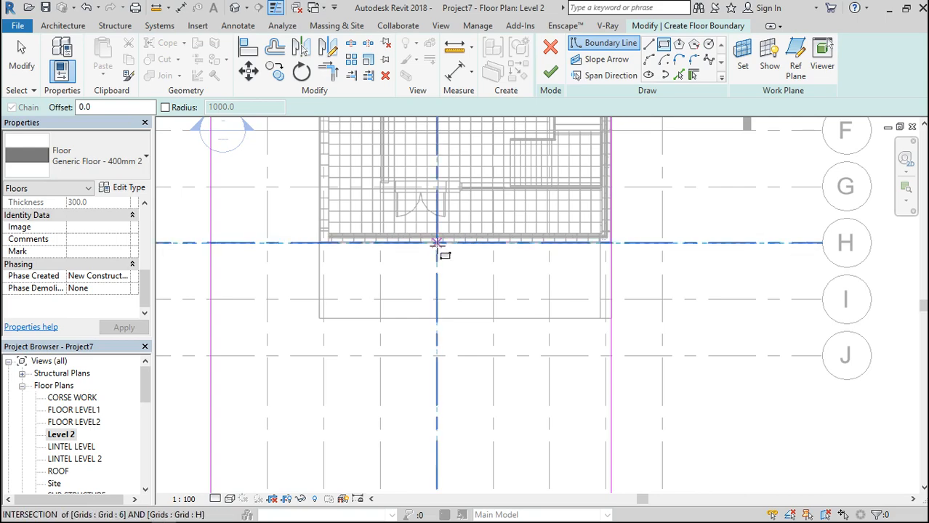
{"action": "scroll", "coordinate": [432, 240], "scroll_direction": "up", "scroll_amount": 3}
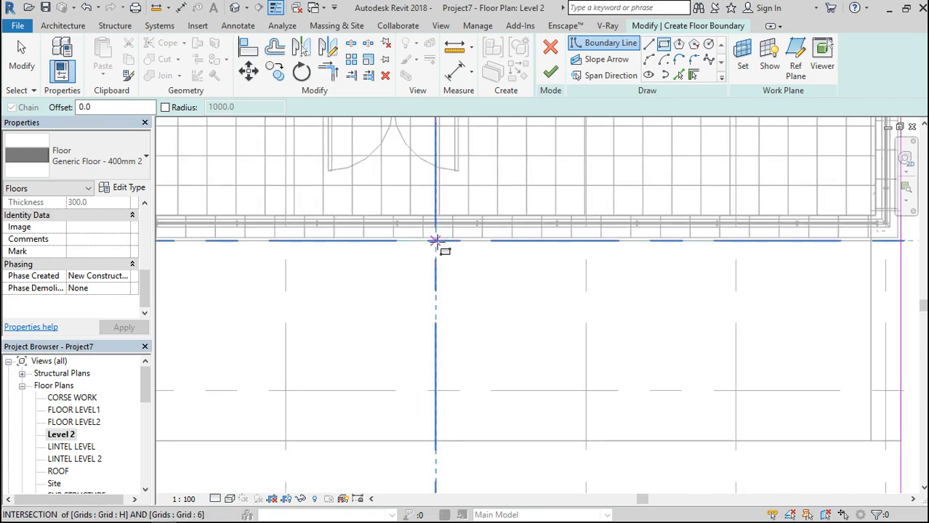
{"action": "left_click", "coordinate": [434, 240]}
{"action": "scroll", "coordinate": [435, 241], "scroll_direction": "down", "scroll_amount": 3}
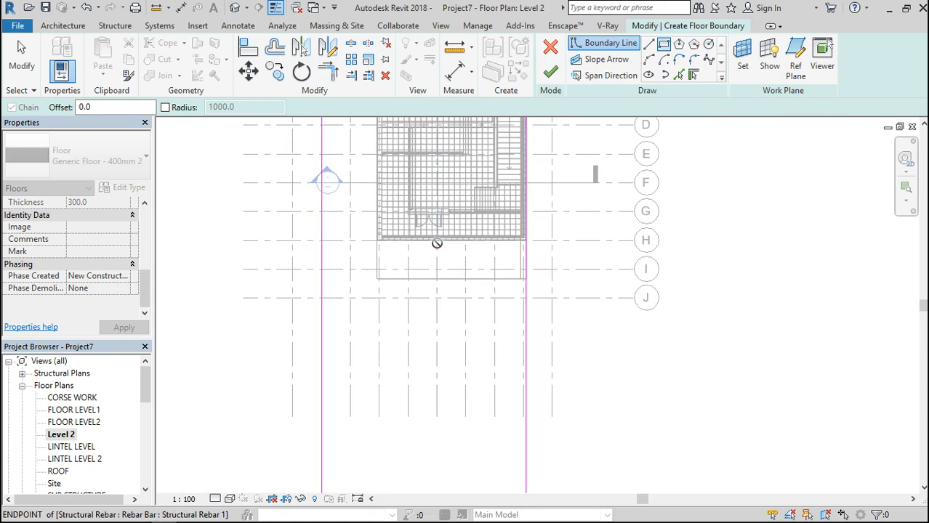
{"action": "left_click", "coordinate": [275, 412]}
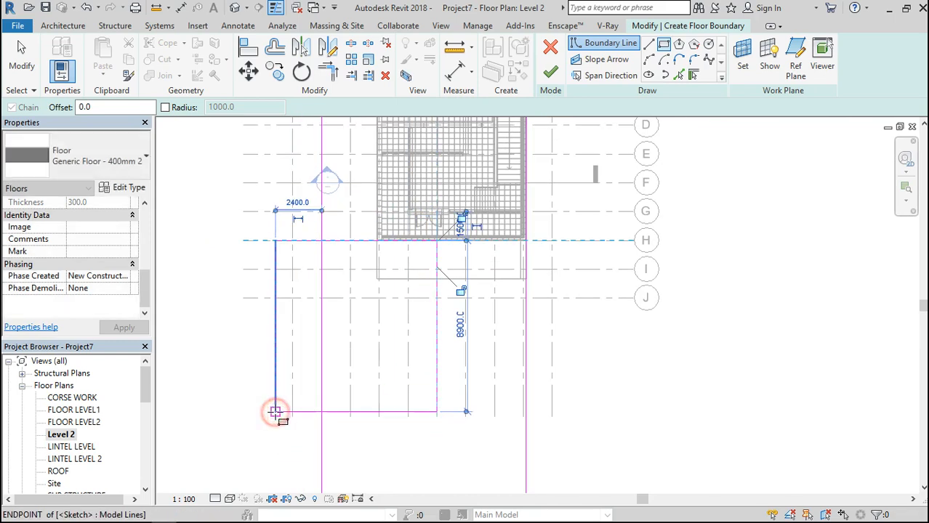
Draw boundary lines from the building corner at grids 4/H, 3000 along the outer wall to grid F, and across to the grid 2 edge.
{"action": "left_click", "coordinate": [649, 44]}
{"action": "scroll", "coordinate": [409, 243], "scroll_direction": "up", "scroll_amount": 4}
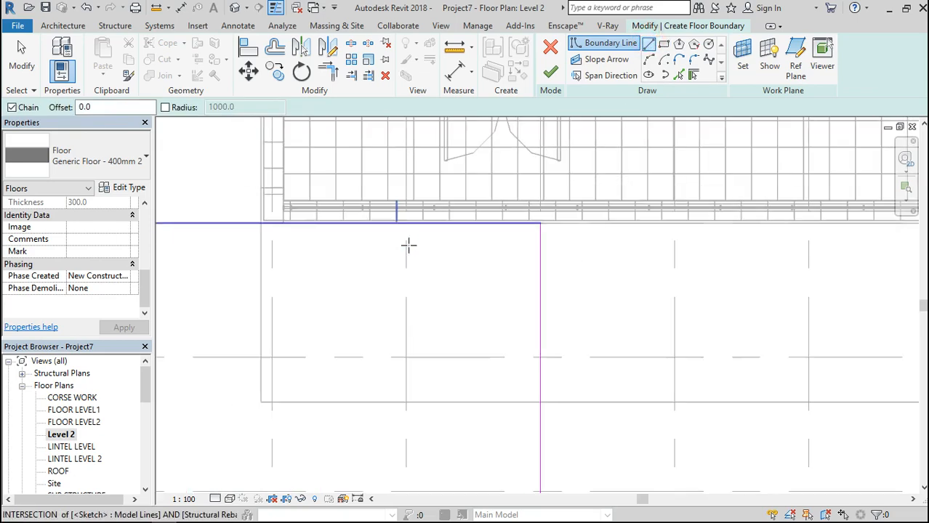
{"action": "left_click", "coordinate": [260, 224]}
{"action": "scroll", "coordinate": [263, 227], "scroll_direction": "down", "scroll_amount": 4}
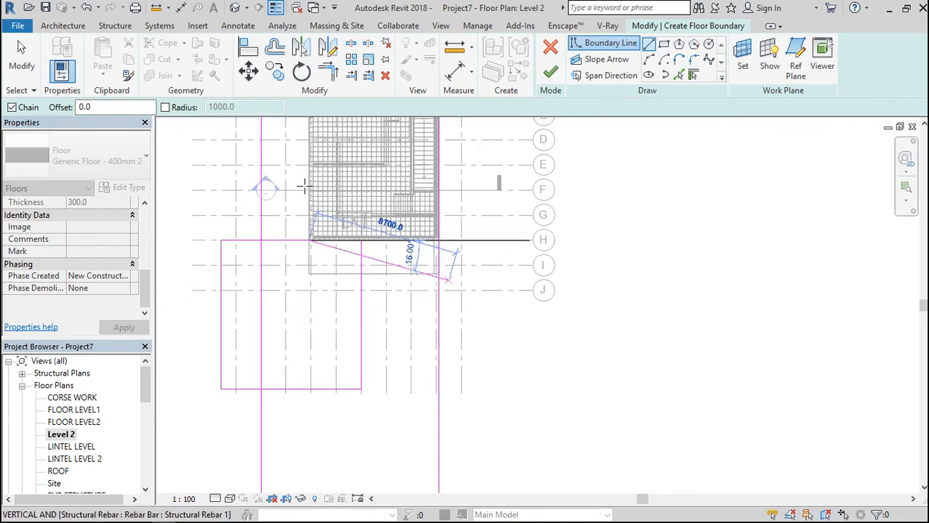
{"action": "scroll", "coordinate": [305, 190], "scroll_direction": "up", "scroll_amount": 5}
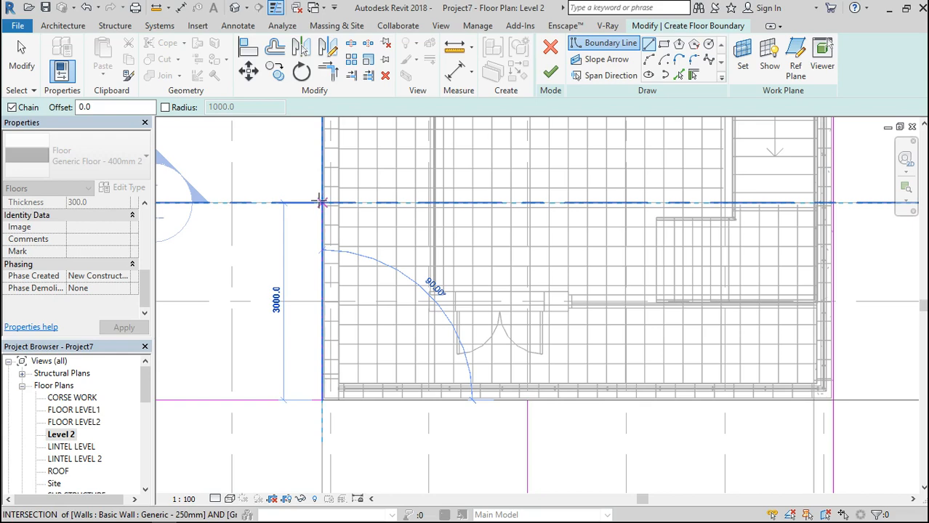
{"action": "left_click", "coordinate": [321, 202]}
{"action": "scroll", "coordinate": [320, 202], "scroll_direction": "down", "scroll_amount": 2}
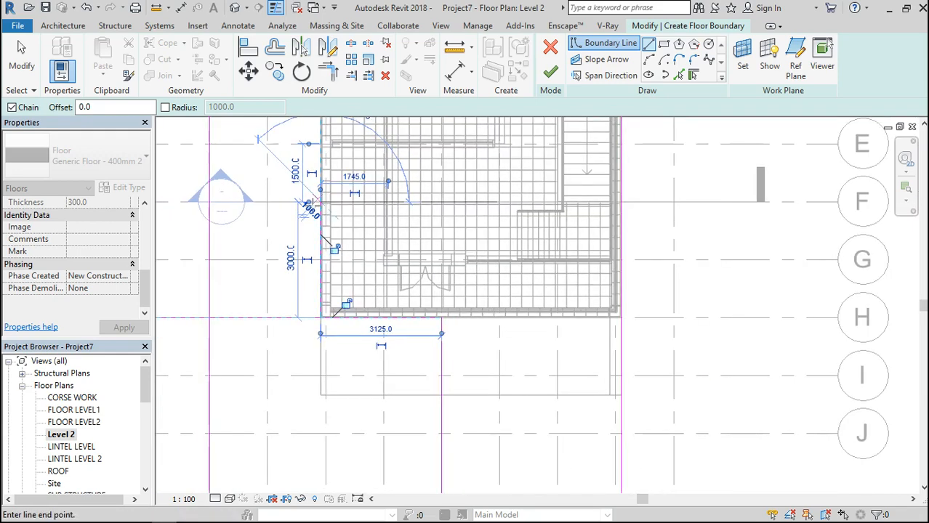
{"action": "left_click", "coordinate": [208, 201]}
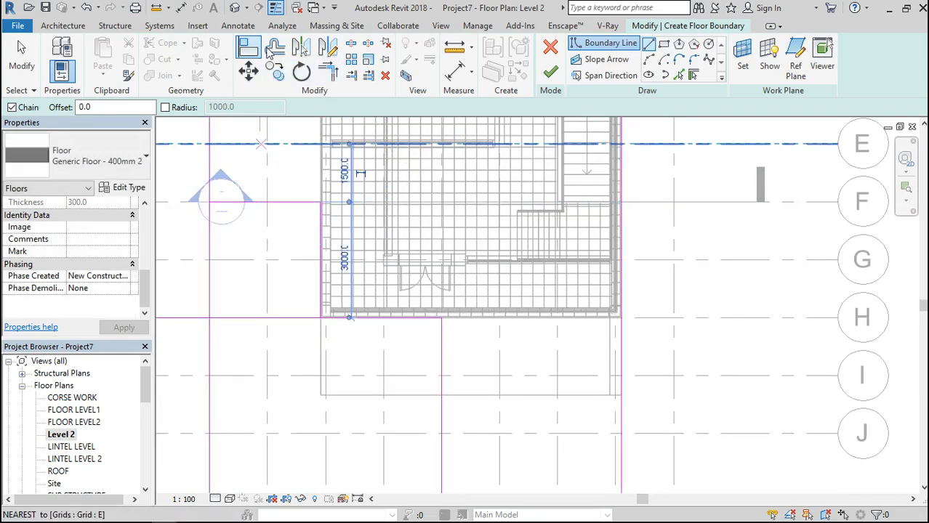
Trim the boundary into corners at grids 2/F and at the building corner on grid H.
{"action": "left_click", "coordinate": [327, 70]}
{"action": "left_click", "coordinate": [212, 168]}
{"action": "left_click", "coordinate": [241, 203]}
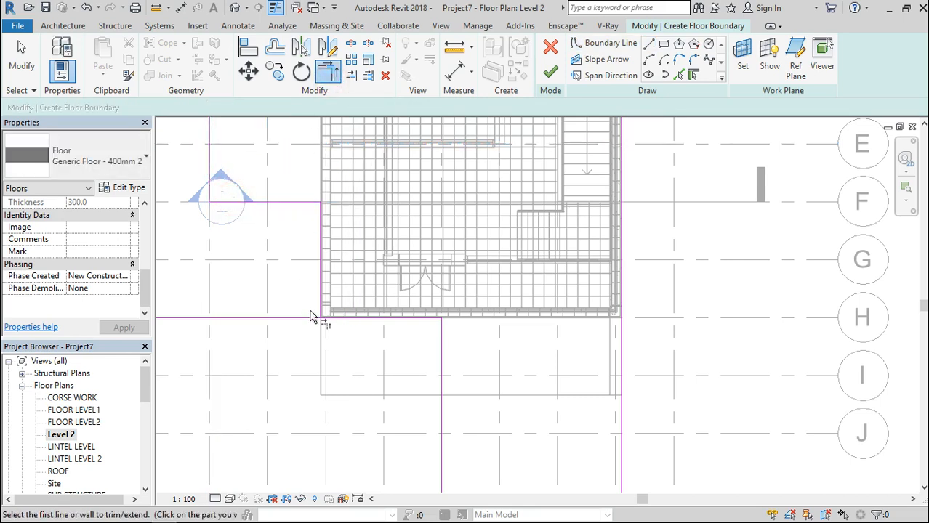
{"action": "left_click", "coordinate": [316, 294]}
{"action": "left_click", "coordinate": [340, 317]}
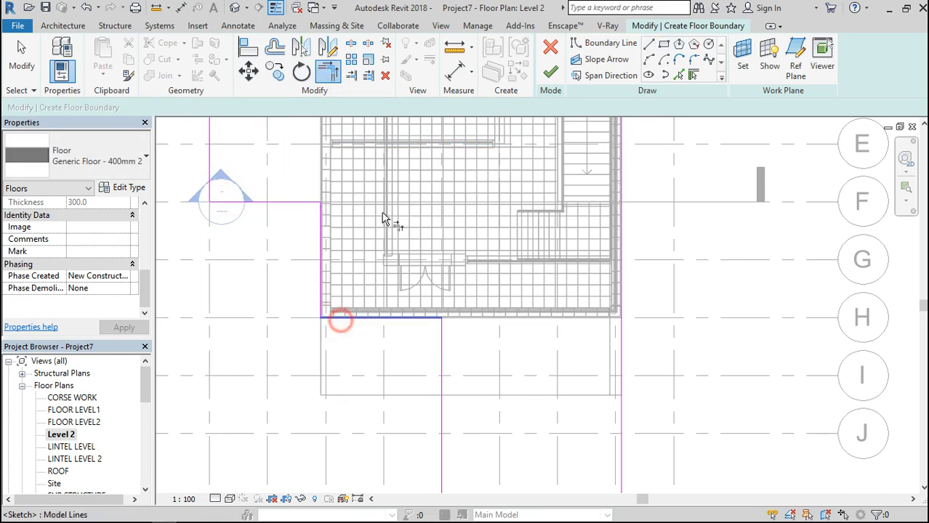
Draw a boundary line along grid 2 from the large rectangle's far edge to the smaller rectangle, and trim the smaller rectangle's edge to it.
{"action": "scroll", "coordinate": [387, 204], "scroll_direction": "down", "scroll_amount": 3}
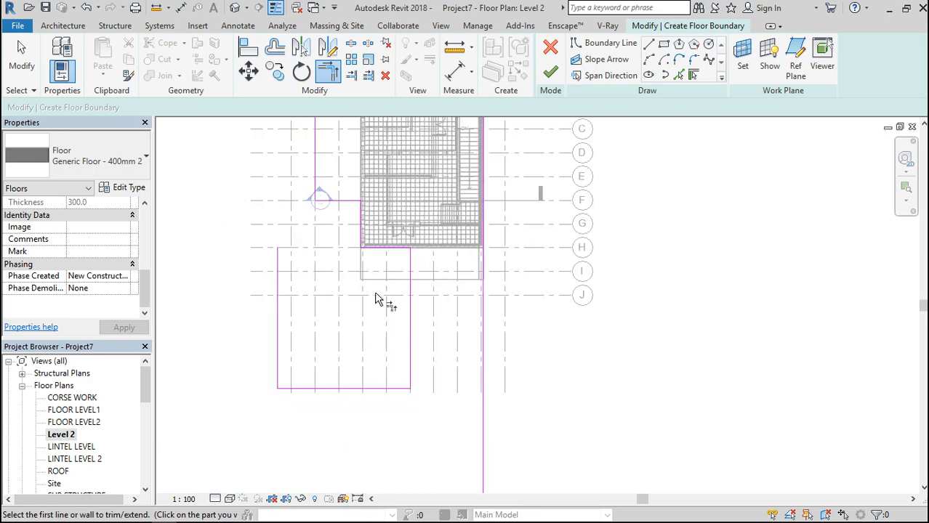
{"action": "scroll", "coordinate": [377, 299], "scroll_direction": "down", "scroll_amount": 2}
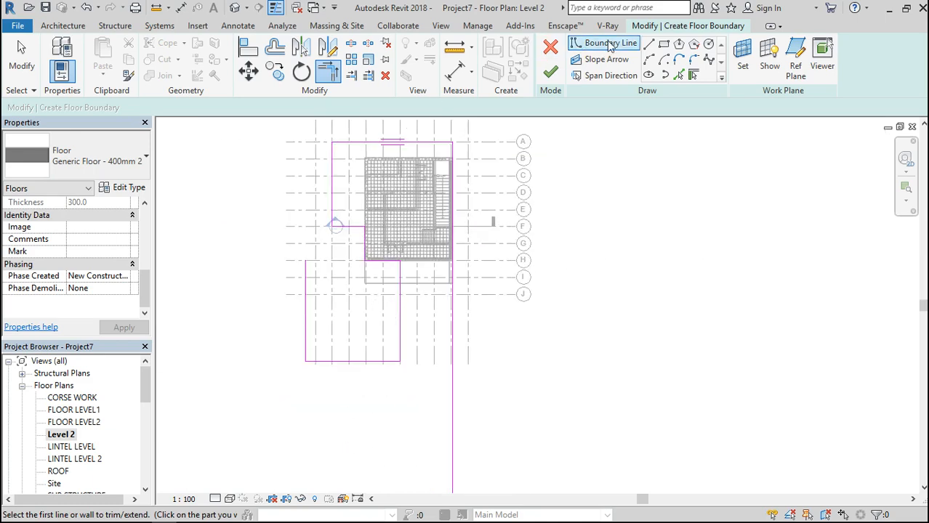
{"action": "left_click", "coordinate": [649, 45]}
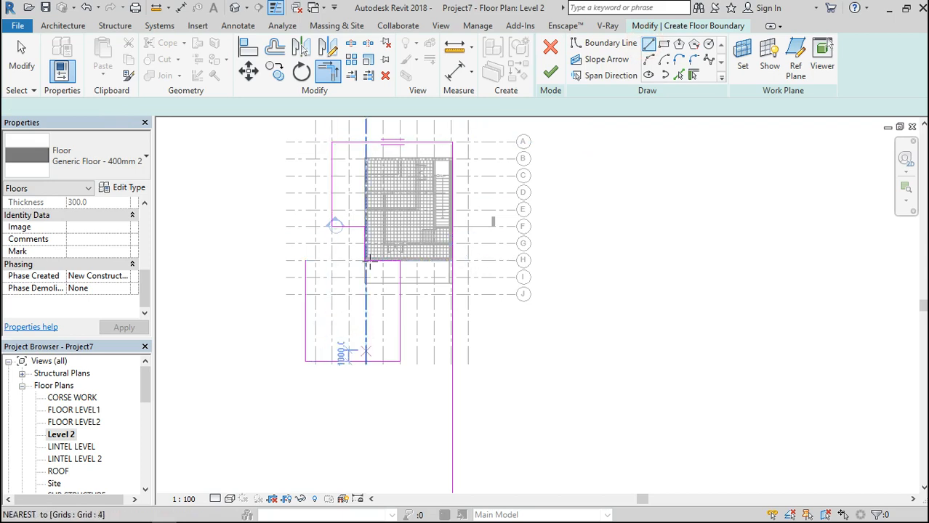
{"action": "scroll", "coordinate": [414, 266], "scroll_direction": "down", "scroll_amount": 2}
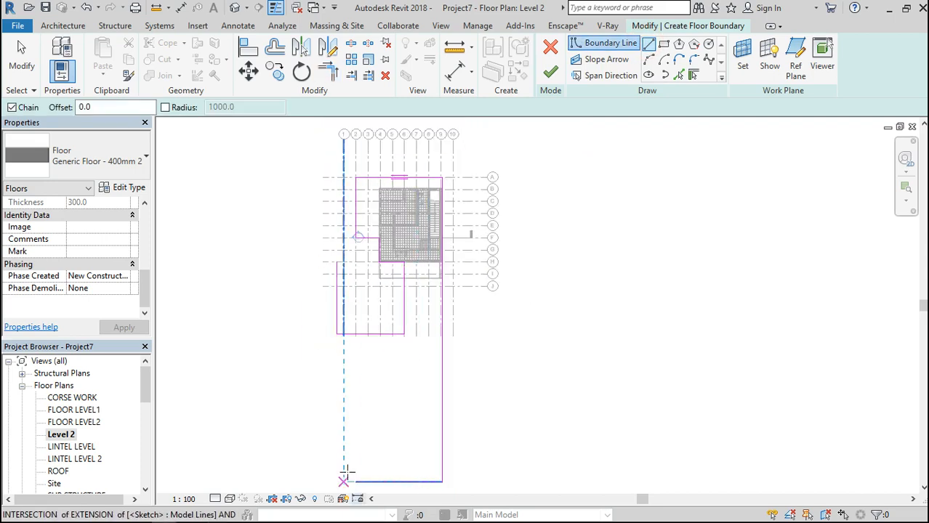
{"action": "left_click", "coordinate": [355, 482]}
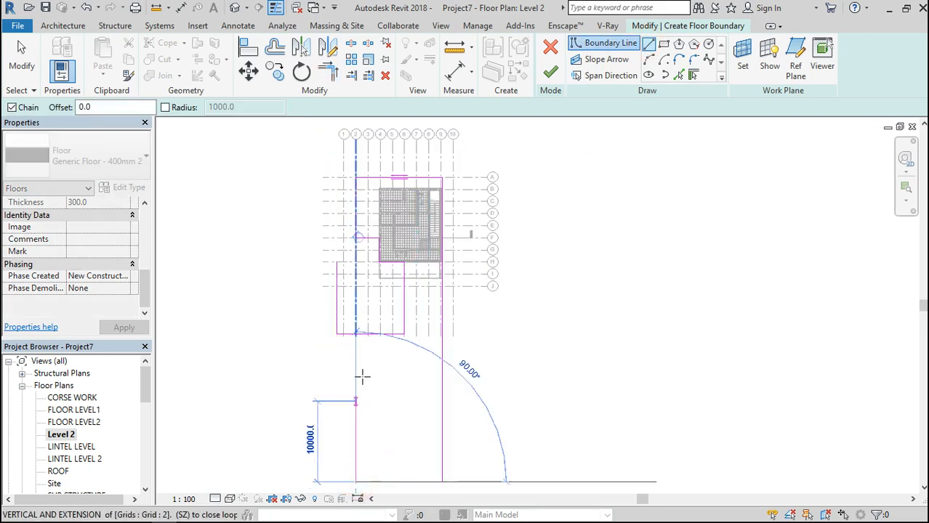
{"action": "left_click", "coordinate": [355, 335]}
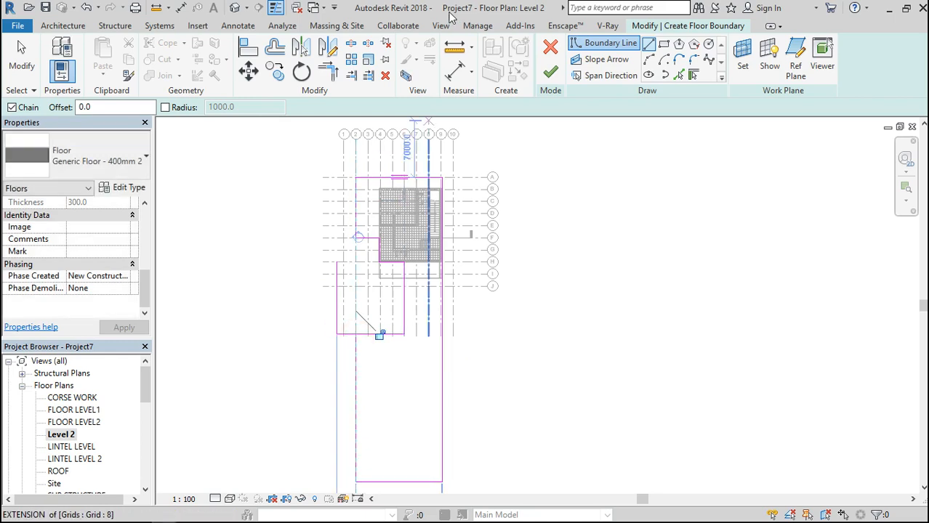
{"action": "left_click", "coordinate": [328, 71]}
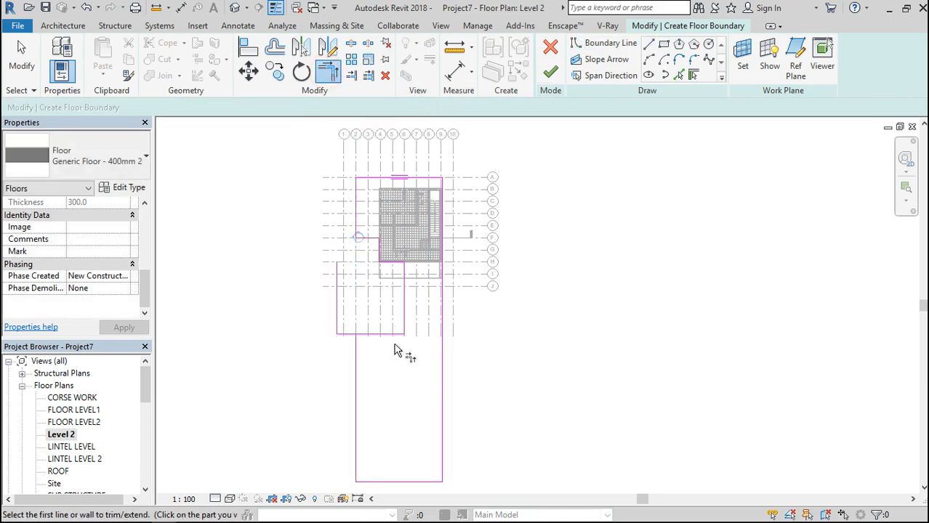
{"action": "left_click", "coordinate": [387, 335]}
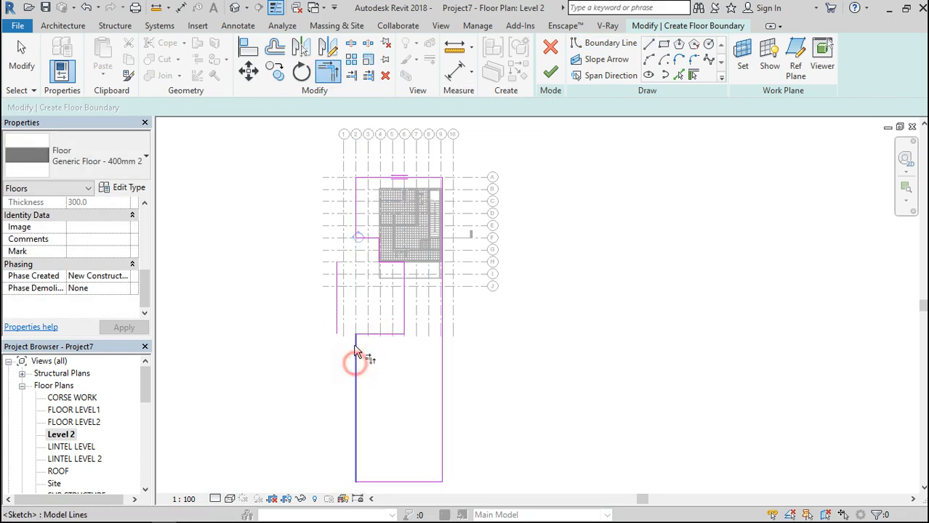
Delete the leftover boundary line outside grid 1 and finish the stepped floor sketch.
{"action": "left_click", "coordinate": [355, 359]}
{"action": "scroll", "coordinate": [374, 239], "scroll_direction": "up", "scroll_amount": 2}
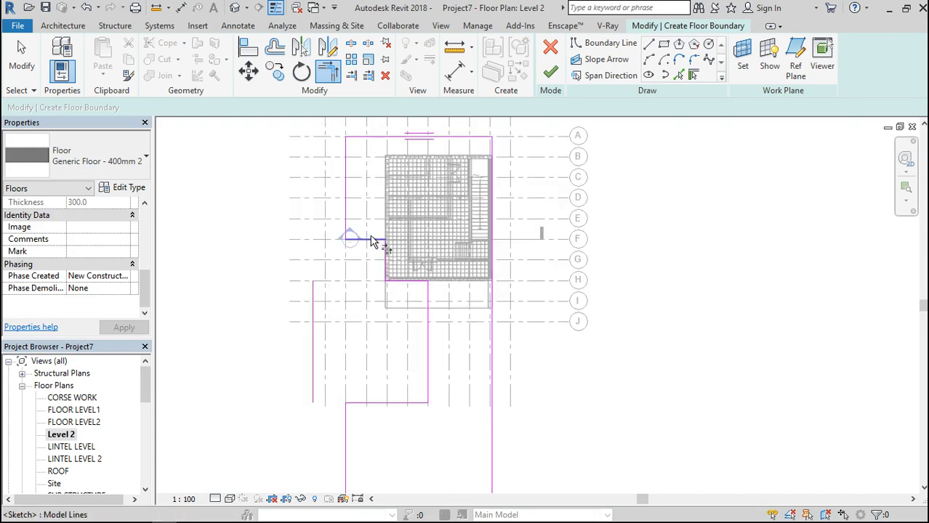
{"action": "scroll", "coordinate": [565, 172], "scroll_direction": "up", "scroll_amount": 2}
{"action": "scroll", "coordinate": [518, 268], "scroll_direction": "down", "scroll_amount": 1}
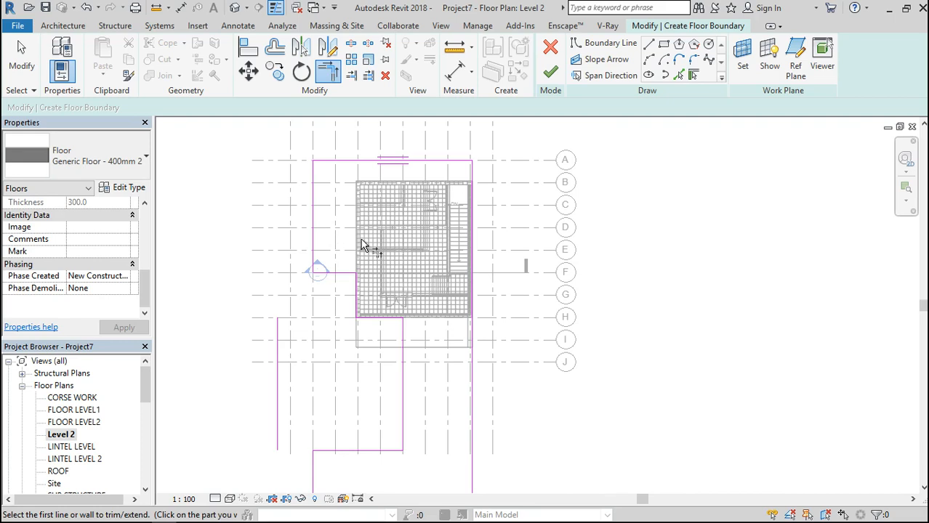
{"action": "left_click", "coordinate": [277, 430]}
{"action": "key", "text": "Delete"}
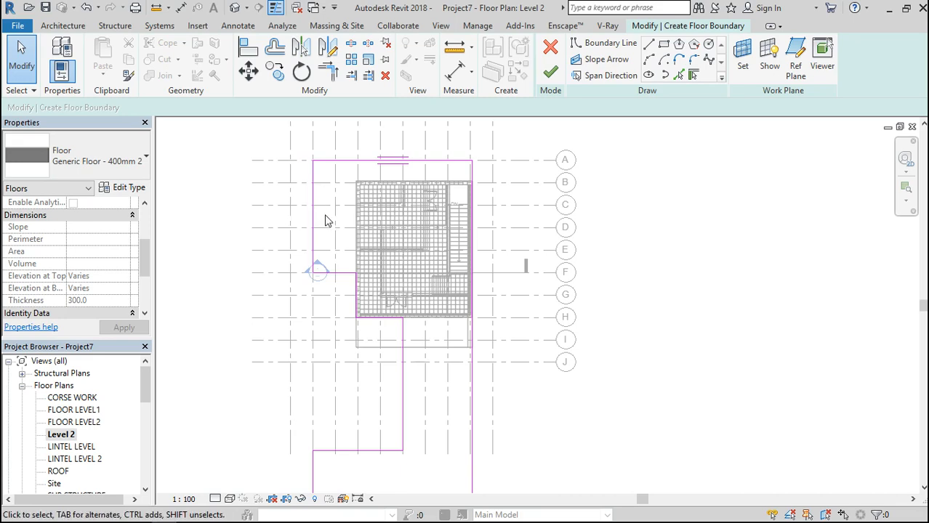
{"action": "scroll", "coordinate": [325, 219], "scroll_direction": "up", "scroll_amount": 3}
{"action": "scroll", "coordinate": [325, 220], "scroll_direction": "down", "scroll_amount": 3}
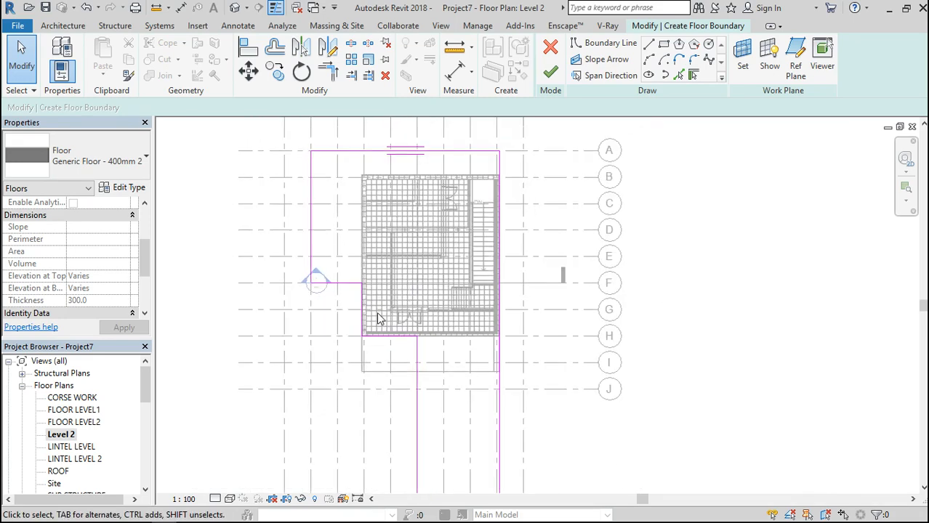
{"action": "scroll", "coordinate": [377, 318], "scroll_direction": "up", "scroll_amount": 2}
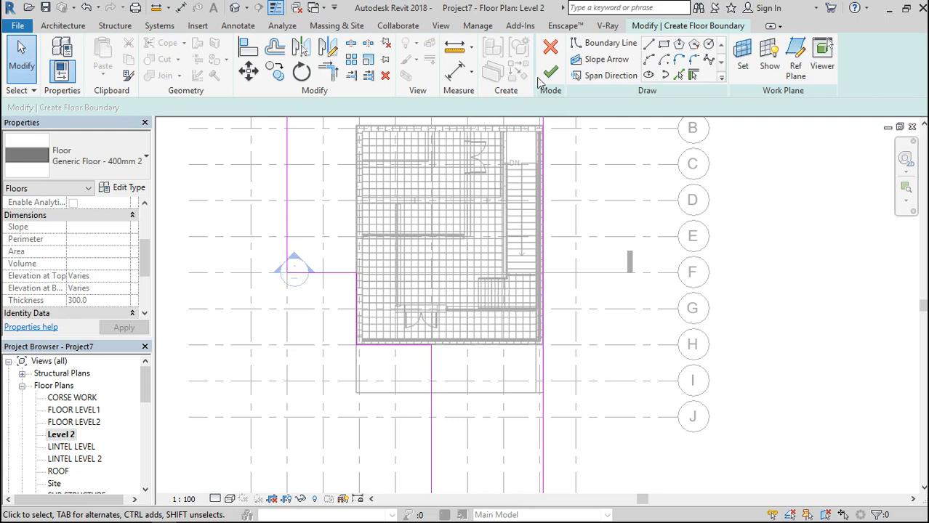
{"action": "left_click", "coordinate": [550, 71]}
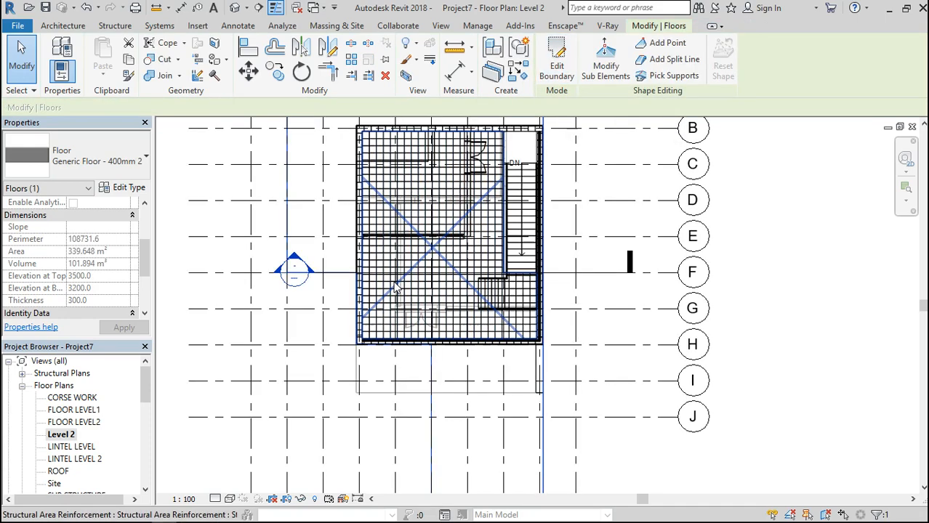
Set the new stepped floor's level to FLOOR LEVEL1, accepting the overlap.
{"action": "left_click", "coordinate": [196, 237]}
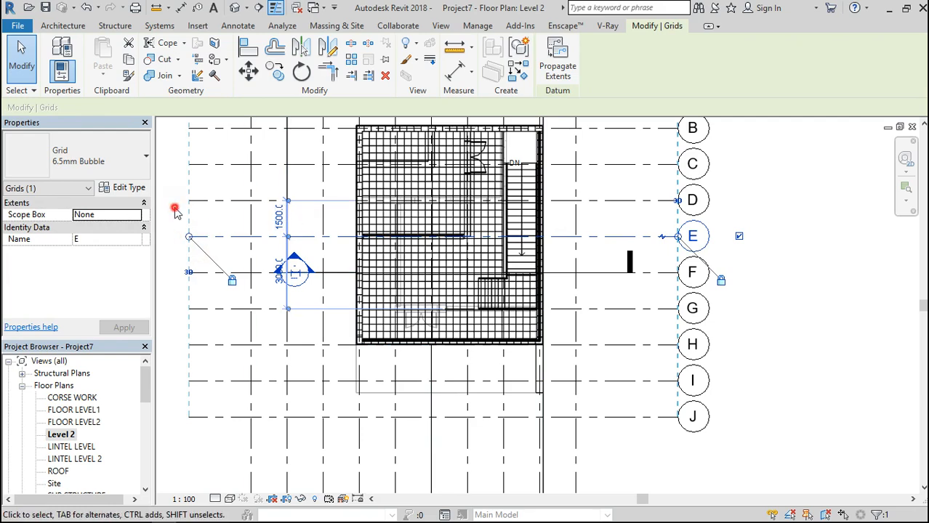
{"action": "left_click", "coordinate": [174, 211]}
{"action": "left_click", "coordinate": [290, 178]}
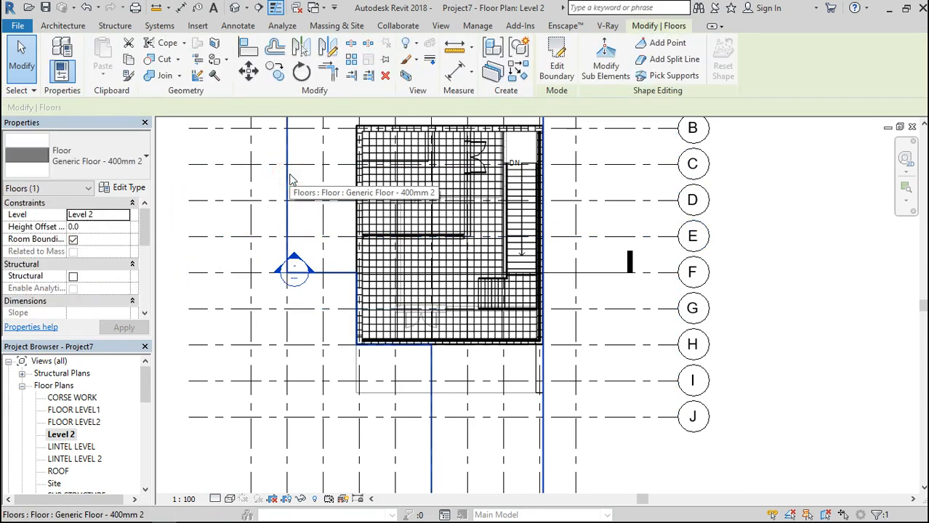
{"action": "left_click", "coordinate": [126, 221]}
{"action": "left_click", "coordinate": [125, 216]}
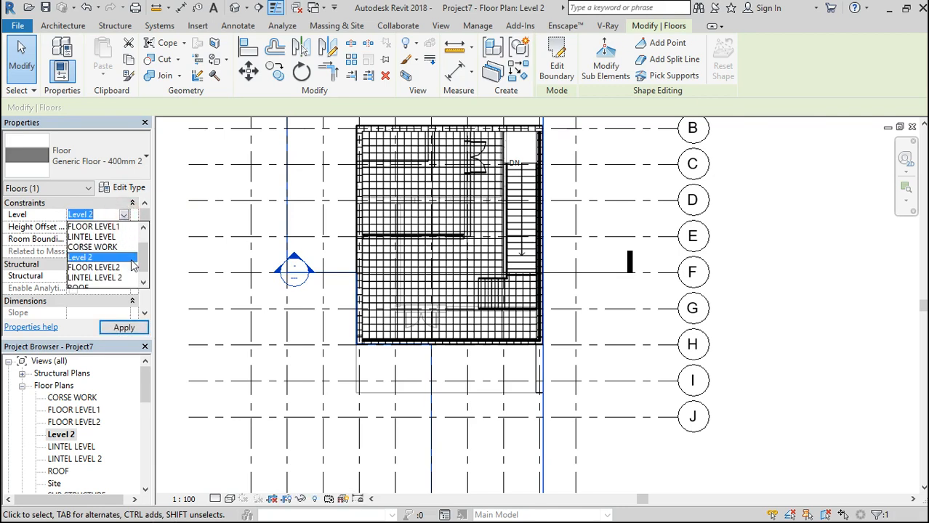
{"action": "left_click", "coordinate": [109, 227]}
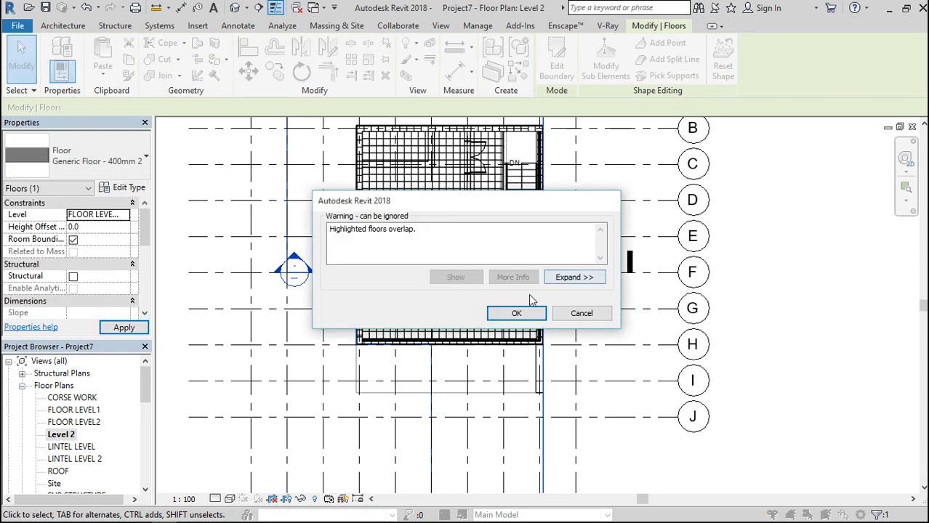
{"action": "left_click", "coordinate": [516, 313]}
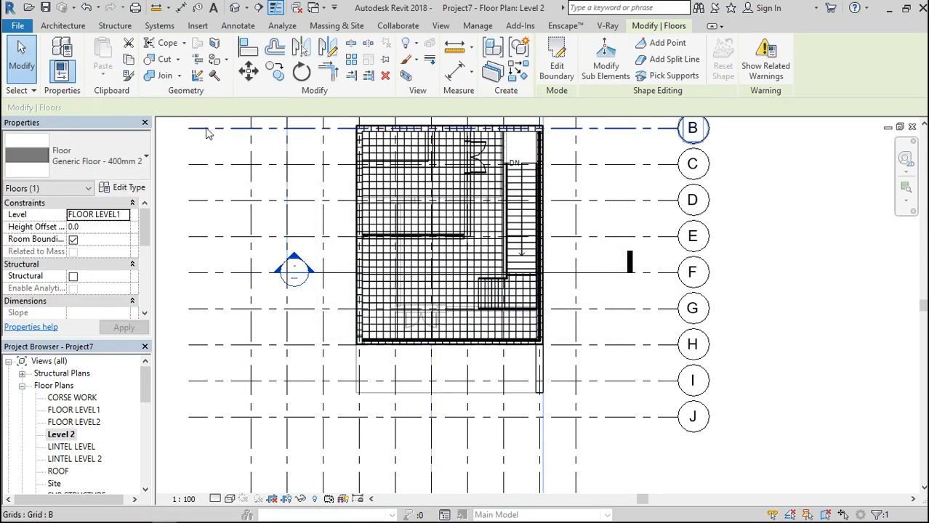
Show the 3D model from the front and select the new floor where it extends past the building.
{"action": "left_click", "coordinate": [237, 8]}
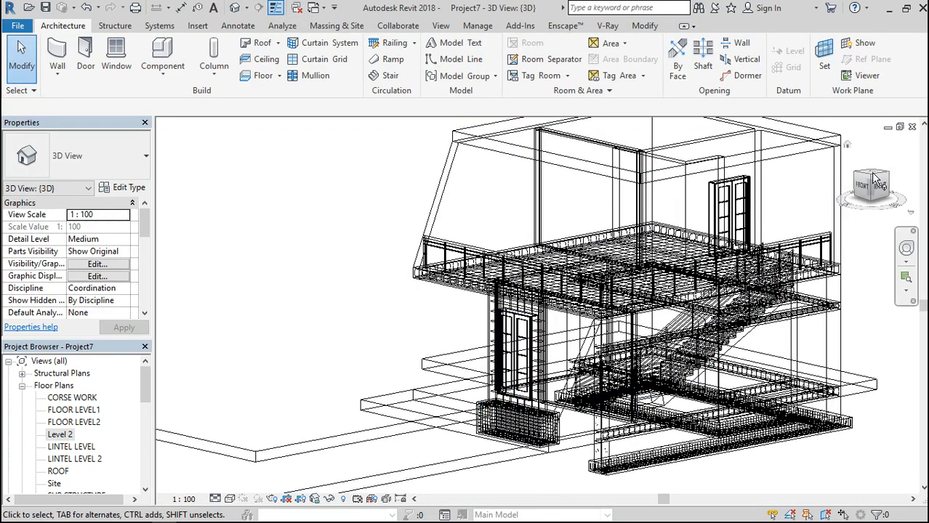
{"action": "left_click", "coordinate": [863, 183]}
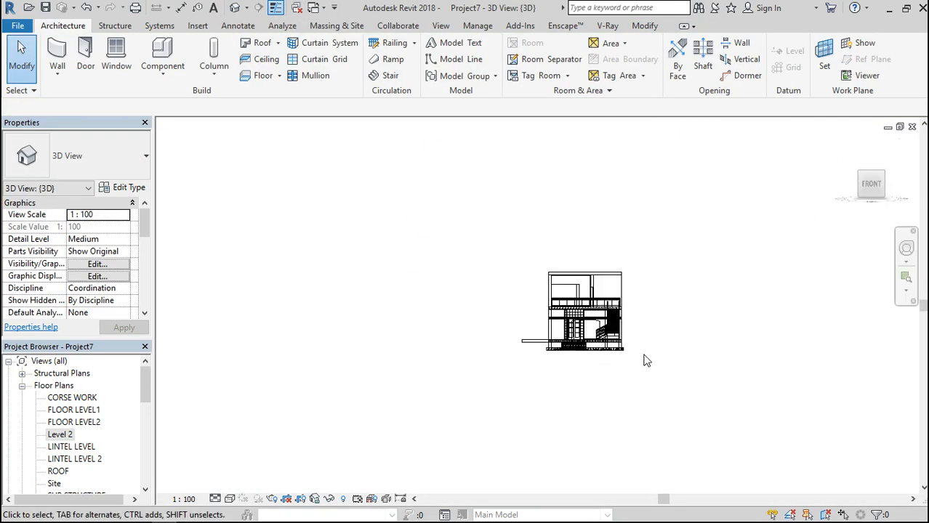
{"action": "scroll", "coordinate": [516, 338], "scroll_direction": "up", "scroll_amount": 5}
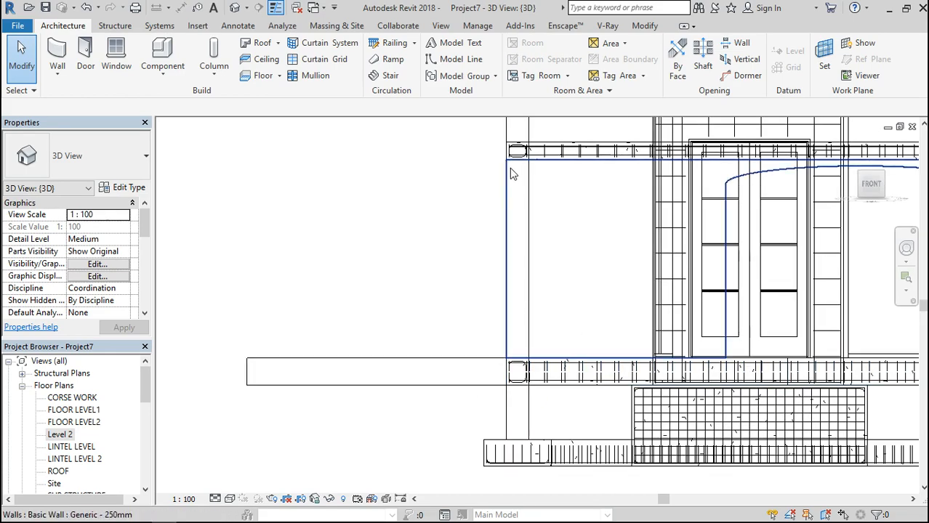
{"action": "left_click", "coordinate": [254, 379]}
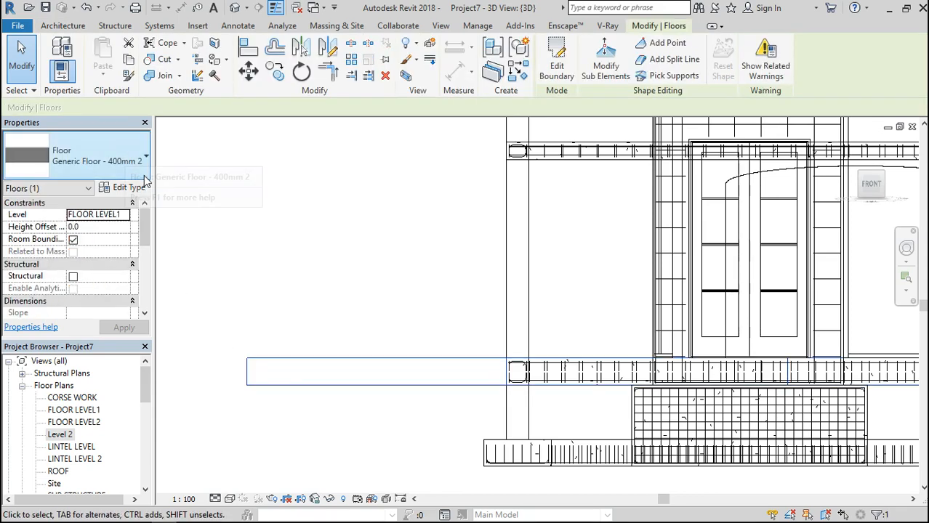
Set the selected floor's height offset from its level to -400.
{"action": "left_click", "coordinate": [102, 228]}
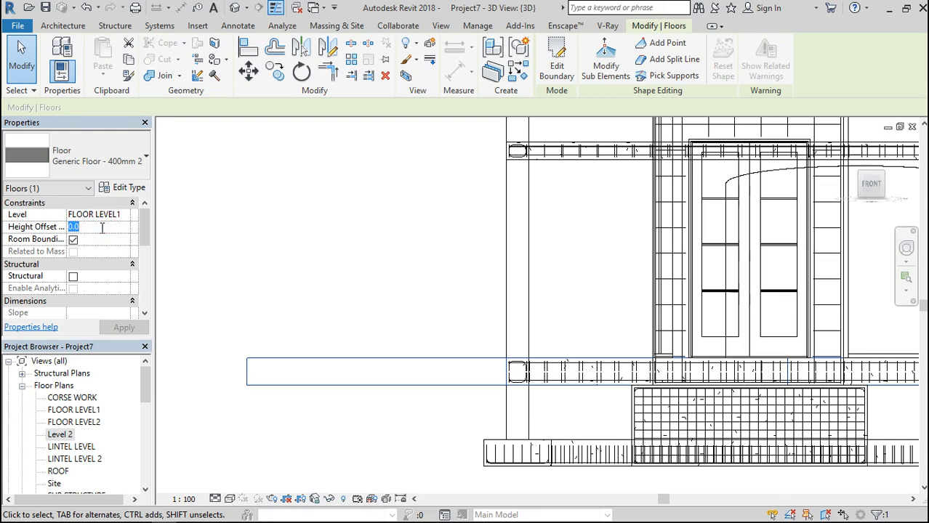
{"action": "type", "text": "-4"}
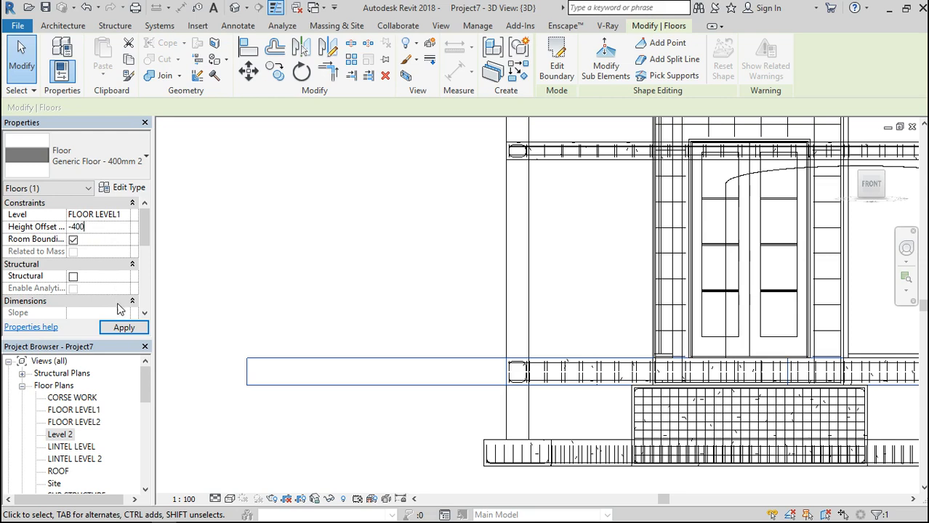
{"action": "left_click", "coordinate": [121, 328]}
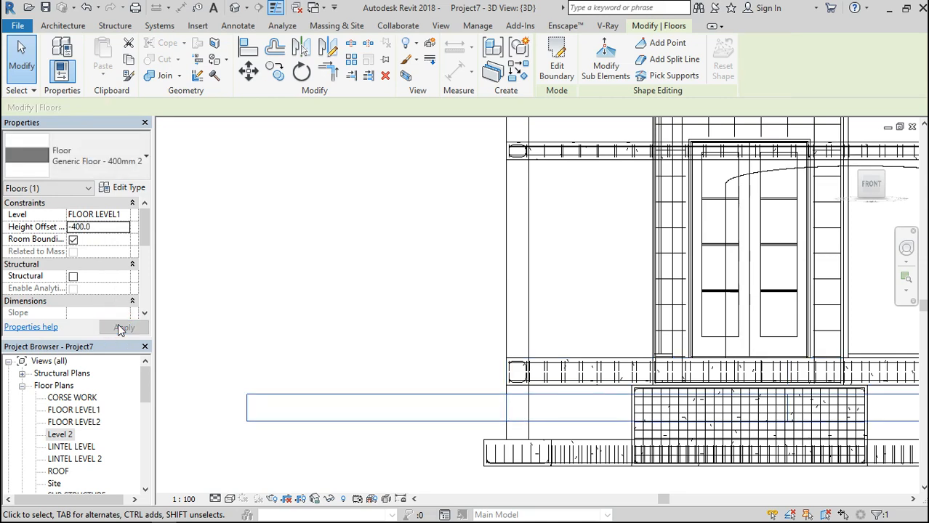
Check the floor's thickness in its type properties and set its height offset from the level to -300.
{"action": "scroll", "coordinate": [538, 376], "scroll_direction": "up", "scroll_amount": 3}
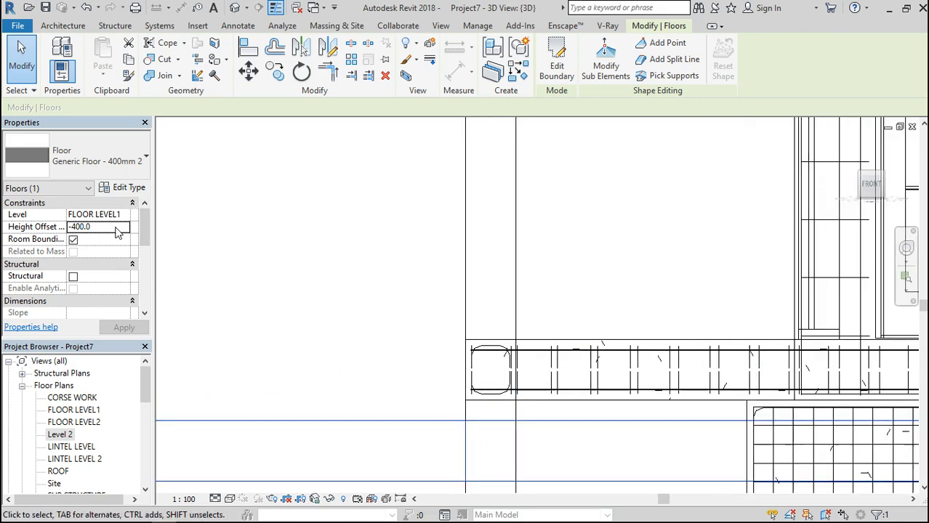
{"action": "left_click", "coordinate": [127, 190]}
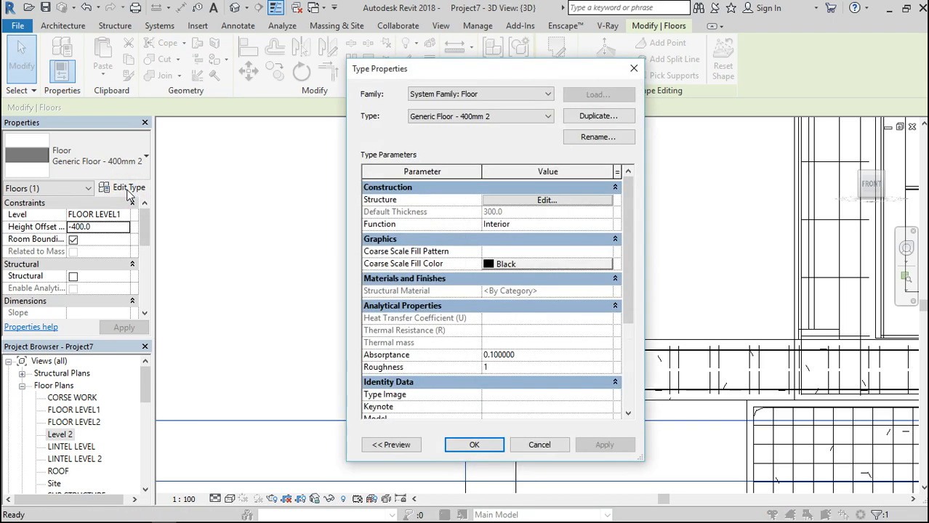
{"action": "left_click", "coordinate": [482, 444]}
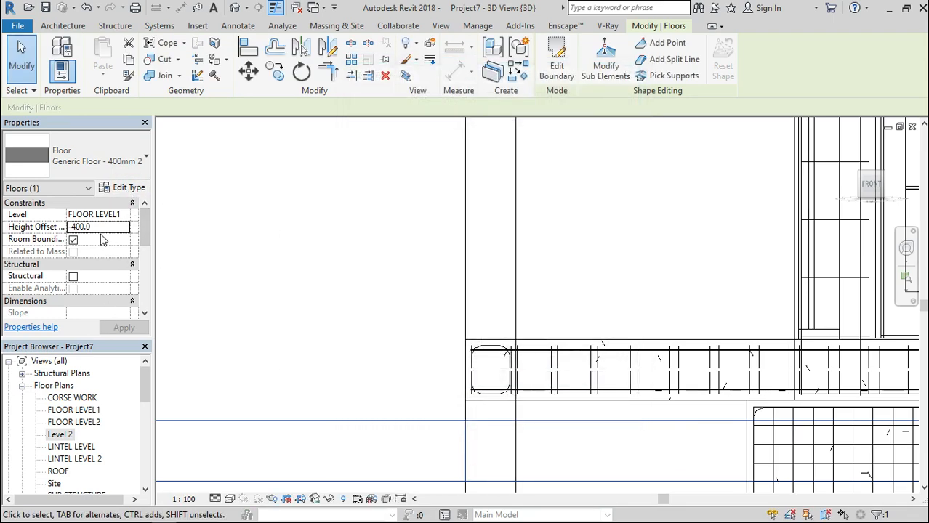
{"action": "left_click", "coordinate": [108, 227]}
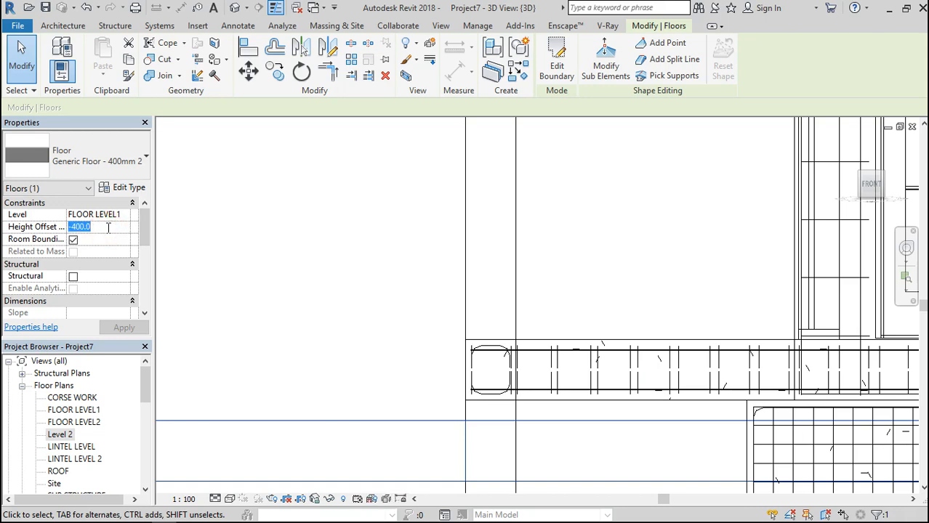
{"action": "type", "text": "-3"}
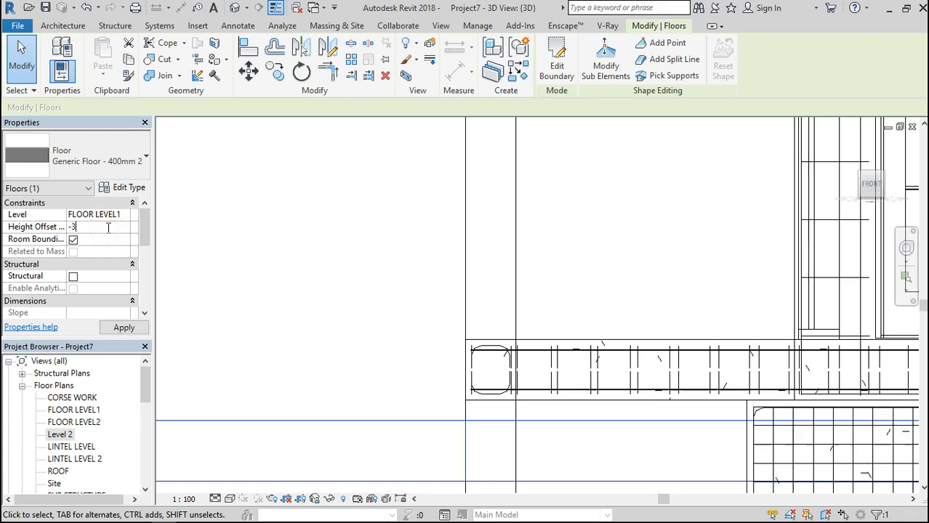
{"action": "left_click", "coordinate": [124, 328]}
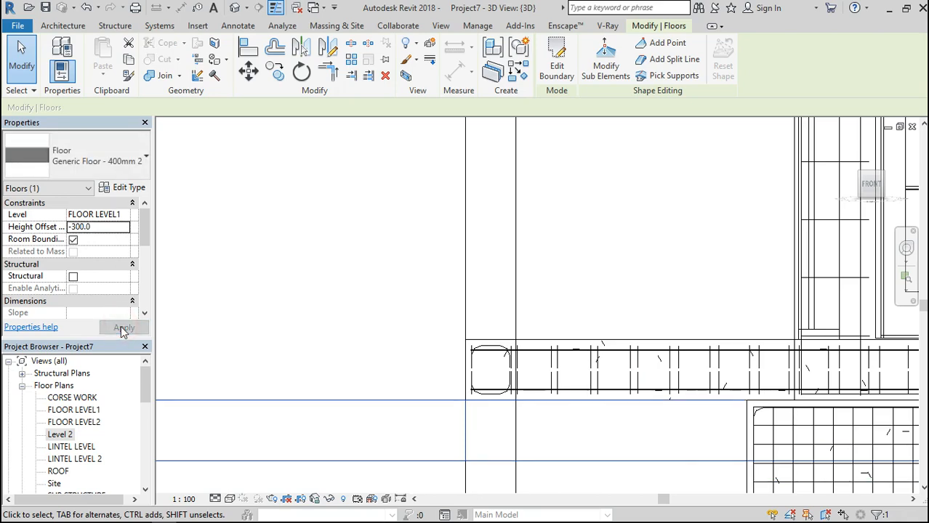
Orbit the 3D model to see the stepped floor from above and set the visual style to Realistic.
{"action": "scroll", "coordinate": [585, 212], "scroll_direction": "down", "scroll_amount": 3}
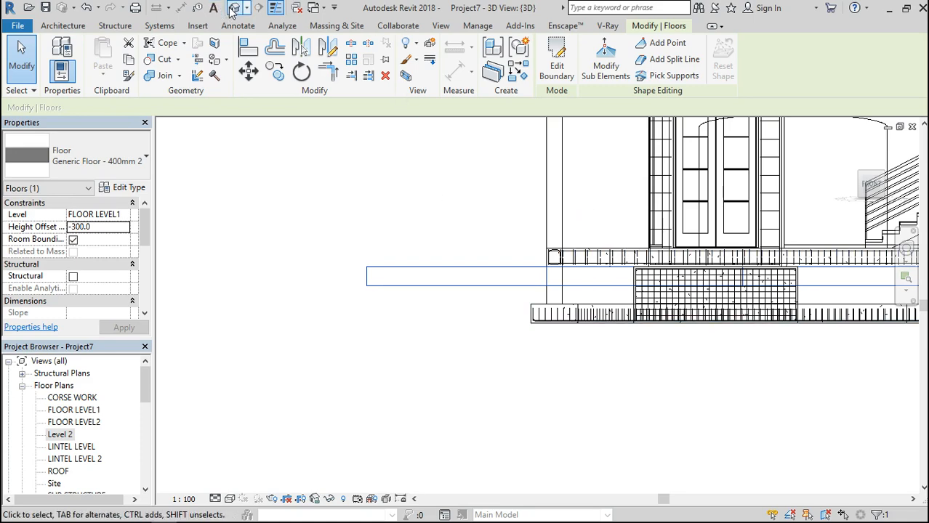
{"action": "left_click", "coordinate": [868, 185]}
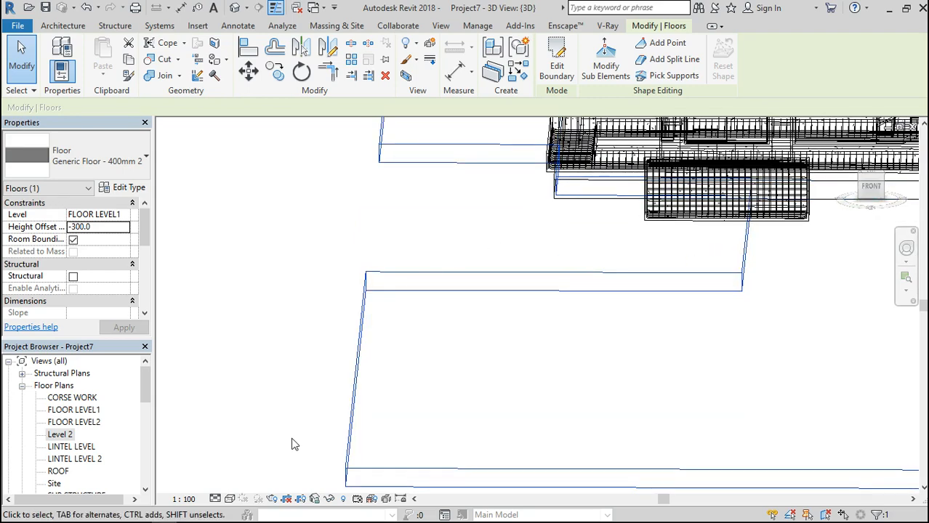
{"action": "left_click", "coordinate": [231, 499]}
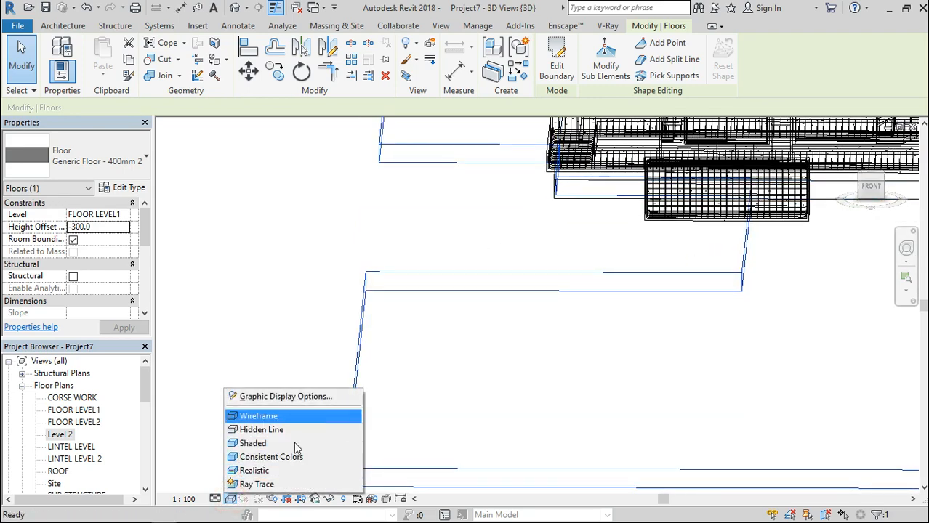
{"action": "left_click", "coordinate": [254, 471]}
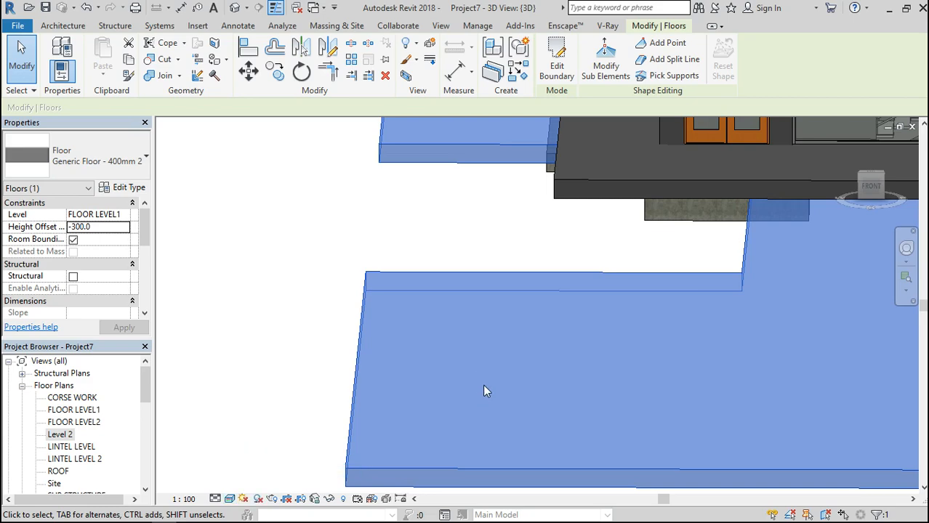
Examine from the left side how the lowered floor meets the building's base slab and foundation, and clear the selection.
{"action": "scroll", "coordinate": [654, 298], "scroll_direction": "up", "scroll_amount": 5}
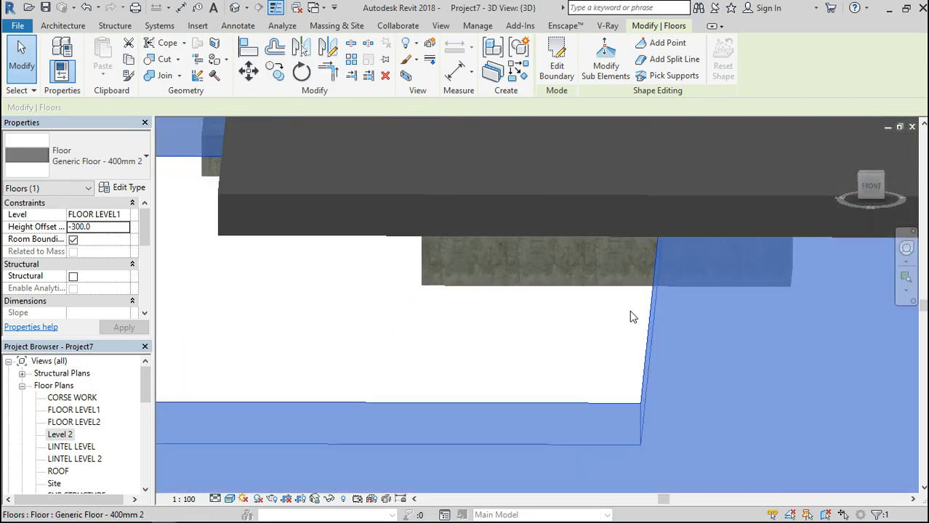
{"action": "left_click", "coordinate": [875, 190]}
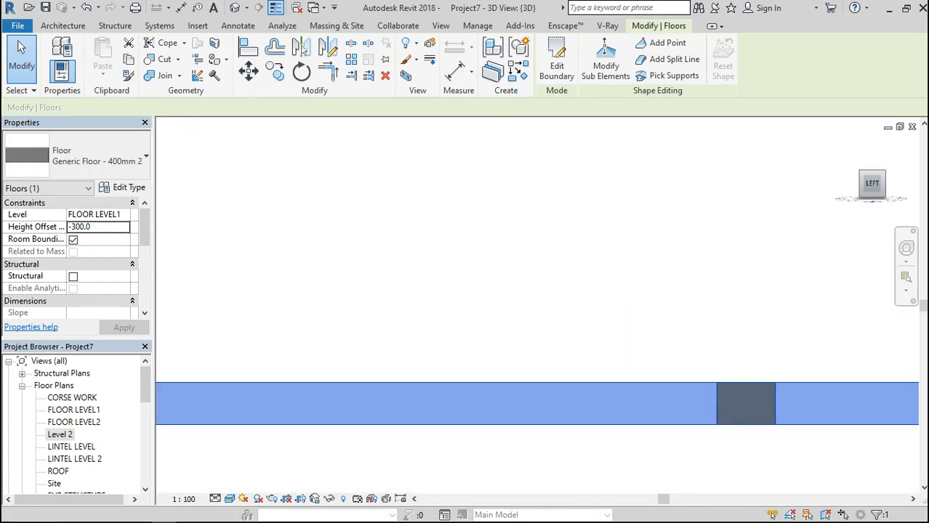
{"action": "scroll", "coordinate": [738, 245], "scroll_direction": "down", "scroll_amount": 4}
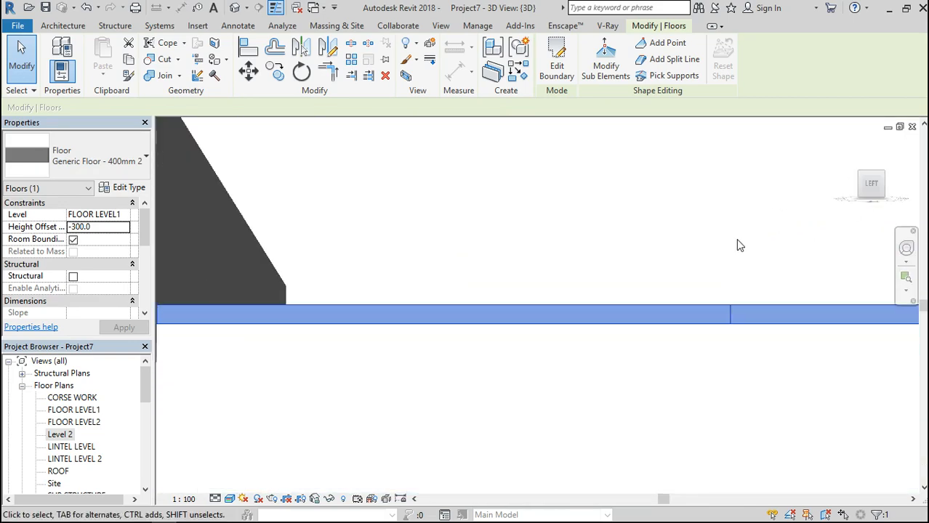
{"action": "scroll", "coordinate": [737, 244], "scroll_direction": "down", "scroll_amount": 3}
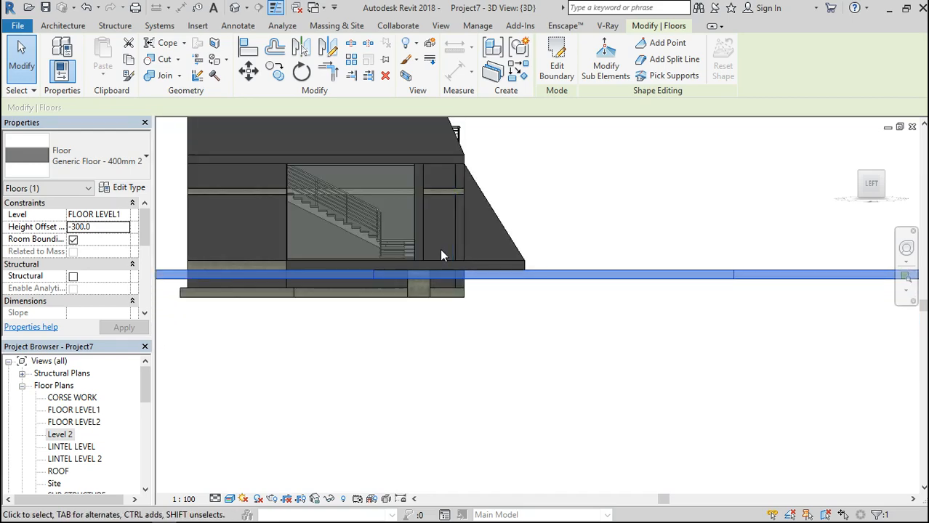
{"action": "scroll", "coordinate": [440, 251], "scroll_direction": "up", "scroll_amount": 5}
{"action": "scroll", "coordinate": [534, 377], "scroll_direction": "up", "scroll_amount": 5}
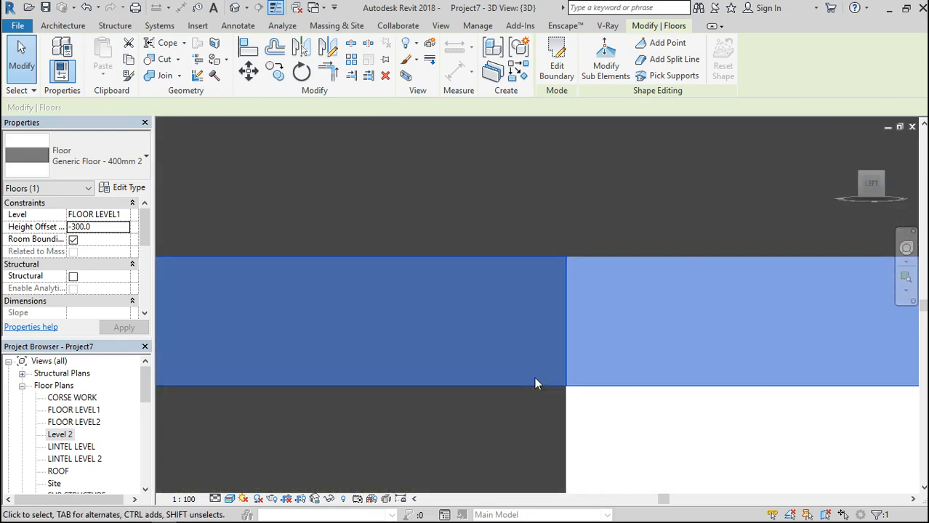
{"action": "scroll", "coordinate": [534, 377], "scroll_direction": "down", "scroll_amount": 5}
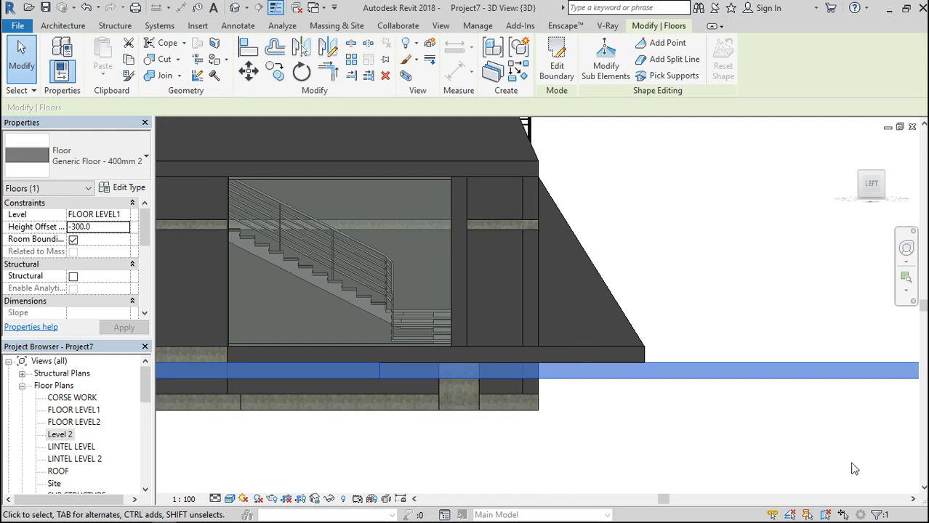
{"action": "left_click", "coordinate": [848, 479]}
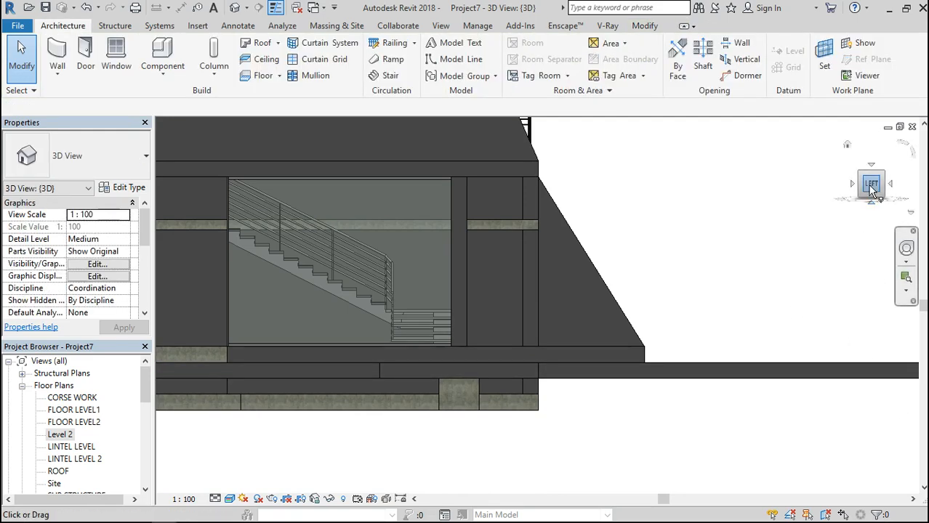
Edit the lowered floor's boundary and align its recessed sketch line with the side face of the ground floor slab beside the entrance.
{"action": "left_click", "coordinate": [871, 188]}
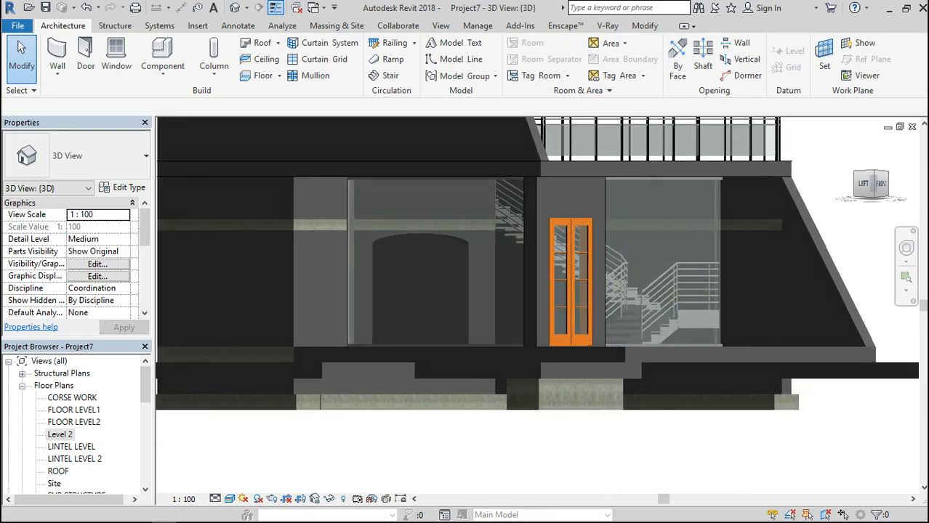
{"action": "double_click", "coordinate": [552, 378]}
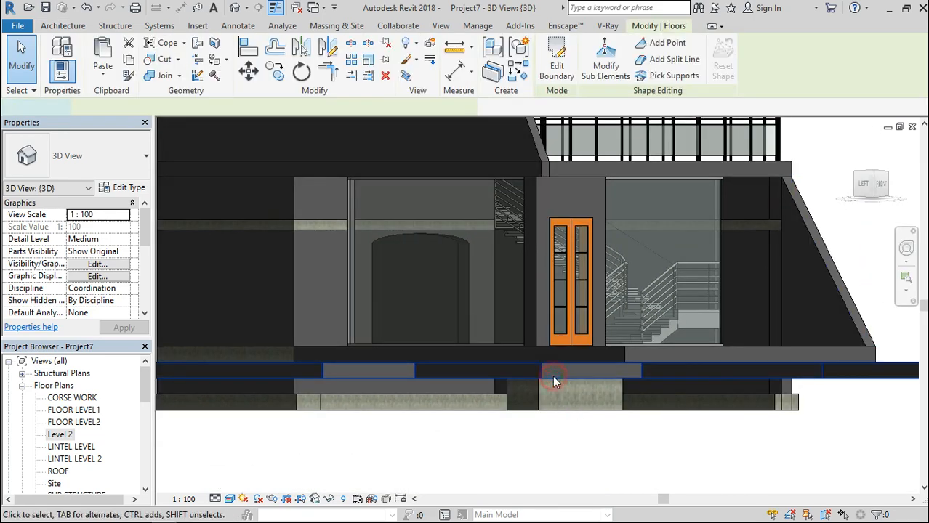
{"action": "left_click", "coordinate": [877, 187]}
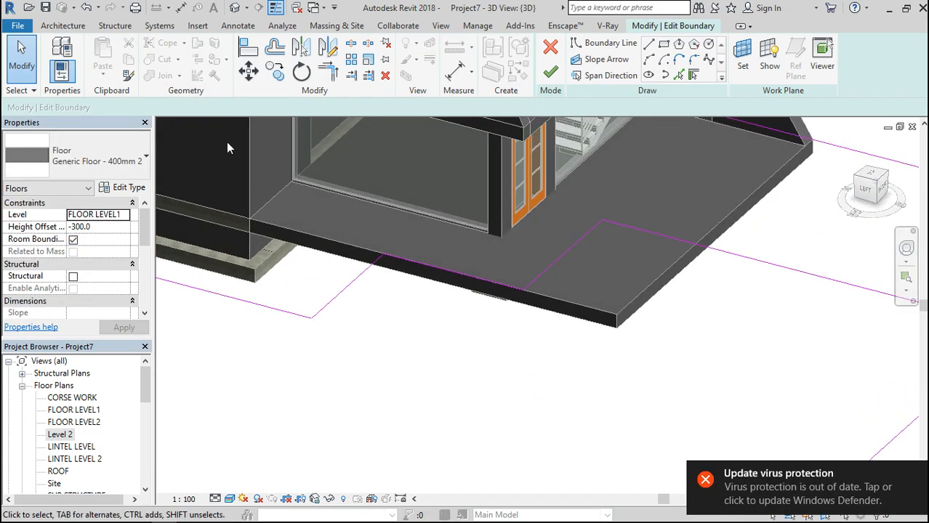
{"action": "left_click", "coordinate": [245, 45]}
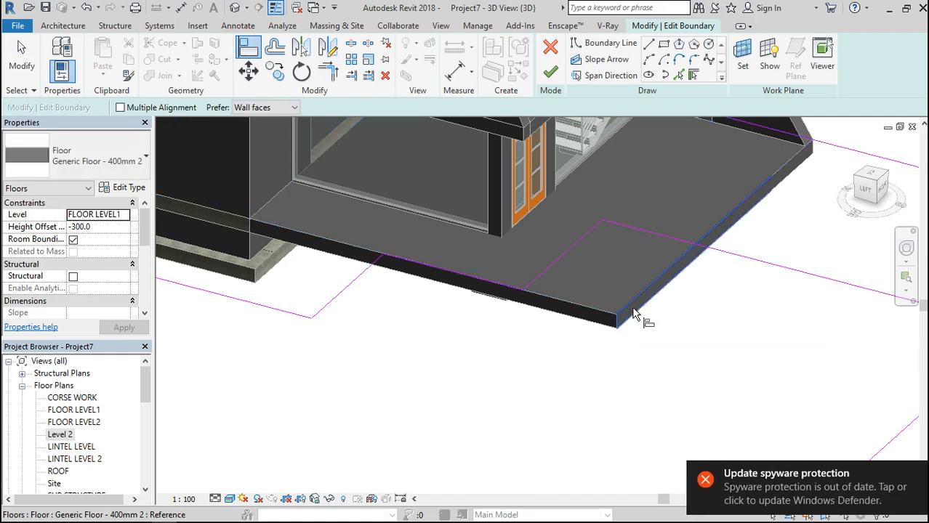
{"action": "left_click", "coordinate": [634, 314]}
{"action": "left_click", "coordinate": [571, 250]}
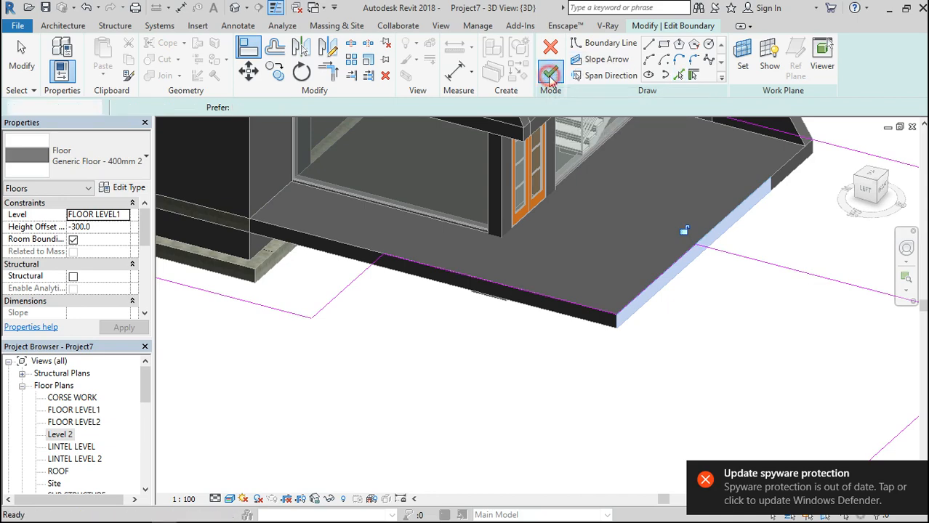
{"action": "left_click", "coordinate": [550, 71]}
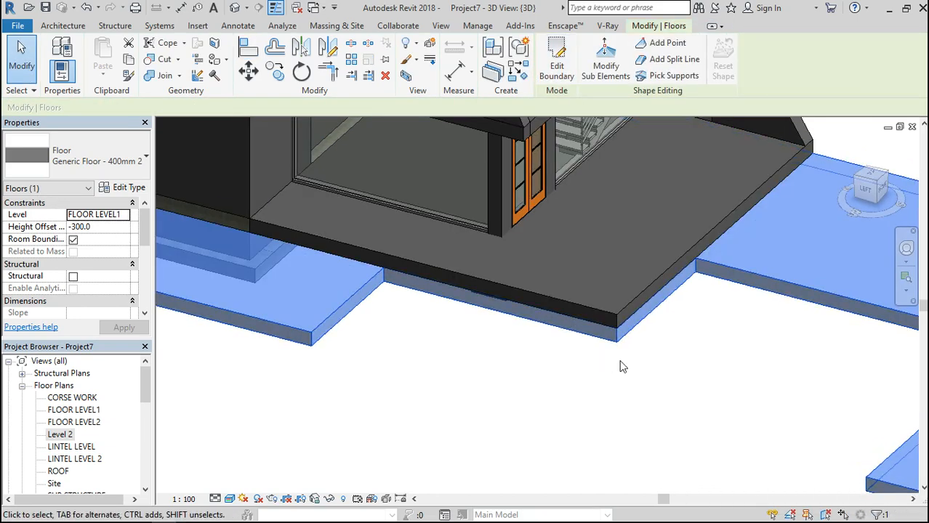
Duplicate the selected floor's type as Generic Floor - 400mm 3 and increase the thickness of its structure layer.
{"action": "scroll", "coordinate": [560, 309], "scroll_direction": "down", "scroll_amount": 3}
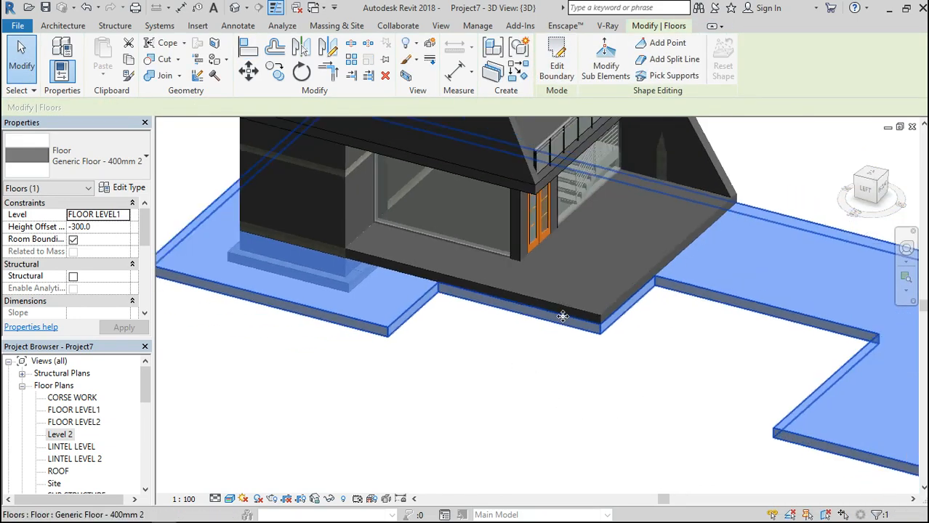
{"action": "left_click", "coordinate": [124, 188]}
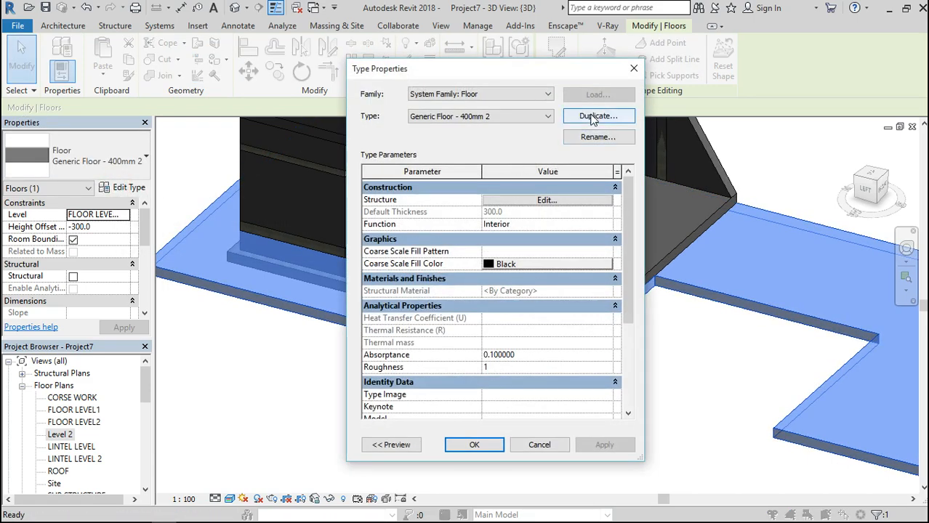
{"action": "left_click", "coordinate": [598, 116]}
{"action": "left_click", "coordinate": [494, 294]}
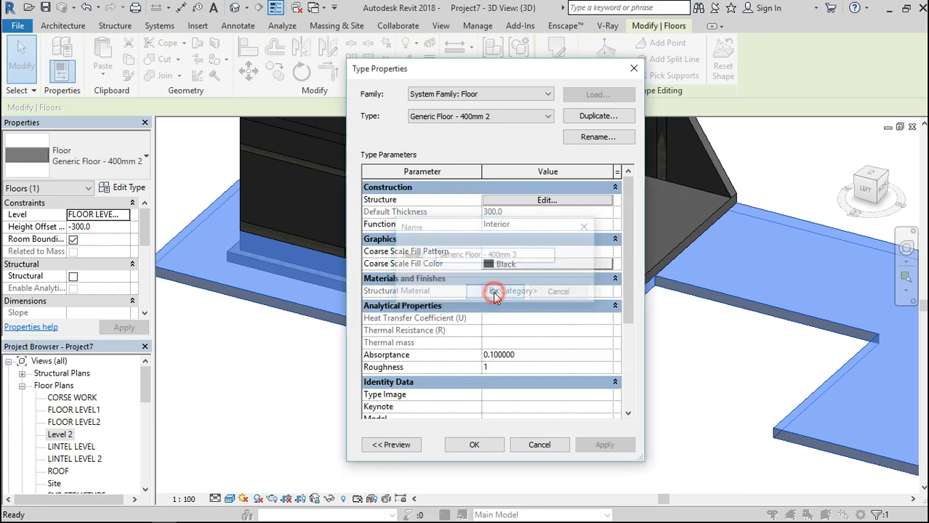
{"action": "left_click", "coordinate": [544, 199]}
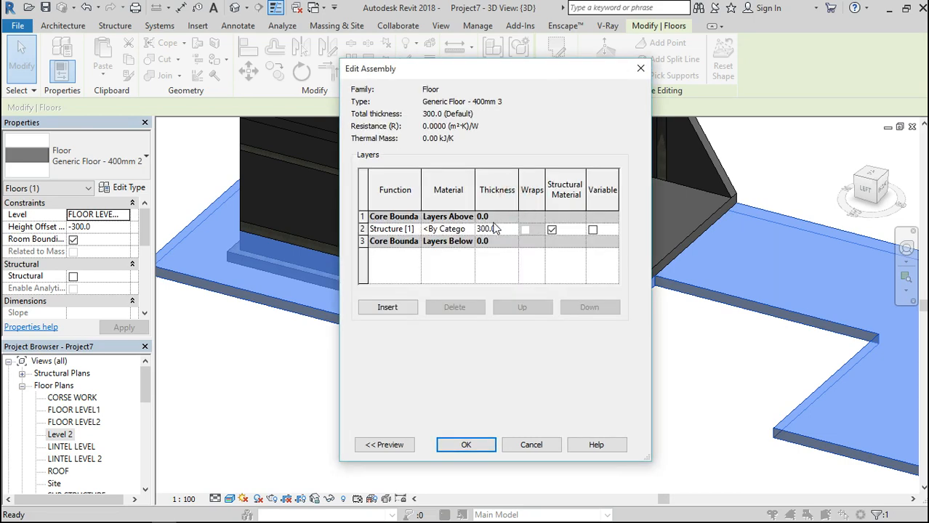
{"action": "left_click", "coordinate": [504, 229]}
{"action": "left_click", "coordinate": [444, 446]}
{"action": "left_click", "coordinate": [454, 441]}
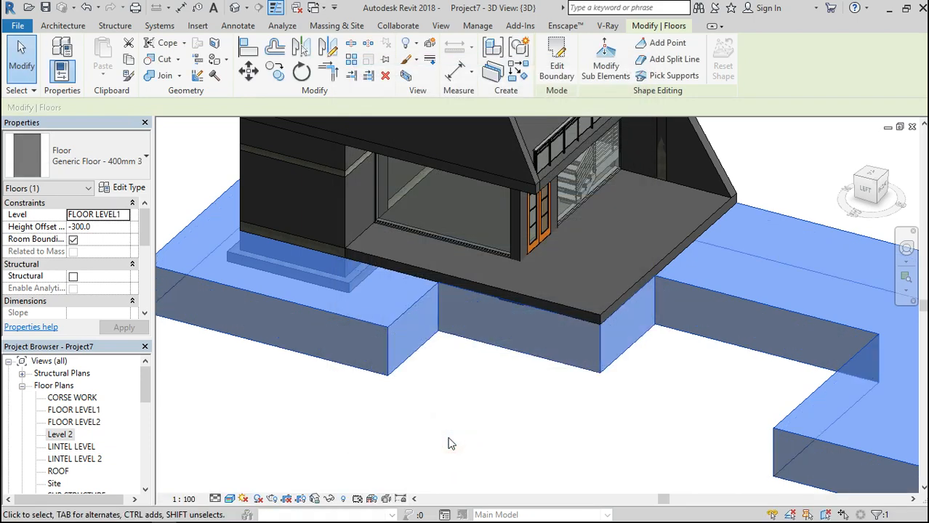
{"action": "scroll", "coordinate": [449, 396], "scroll_direction": "down", "scroll_amount": 4}
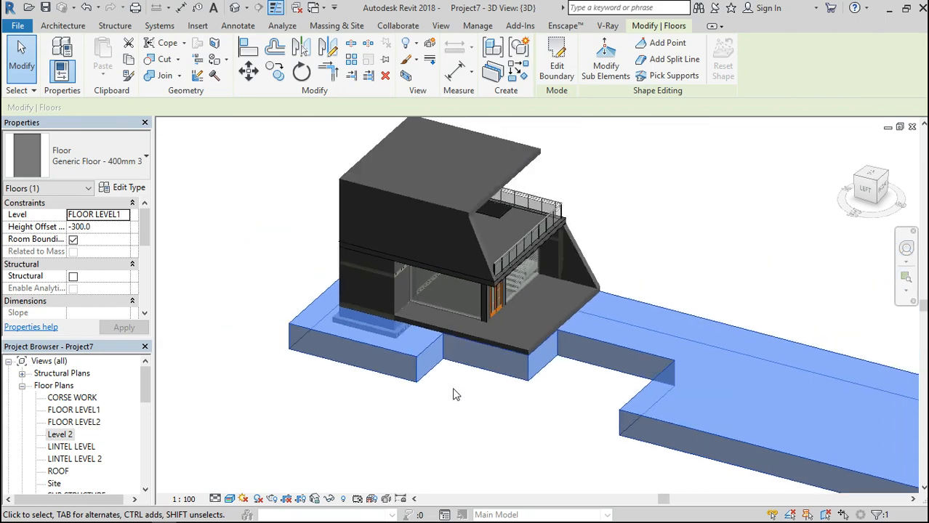
{"action": "scroll", "coordinate": [649, 301], "scroll_direction": "down", "scroll_amount": 1}
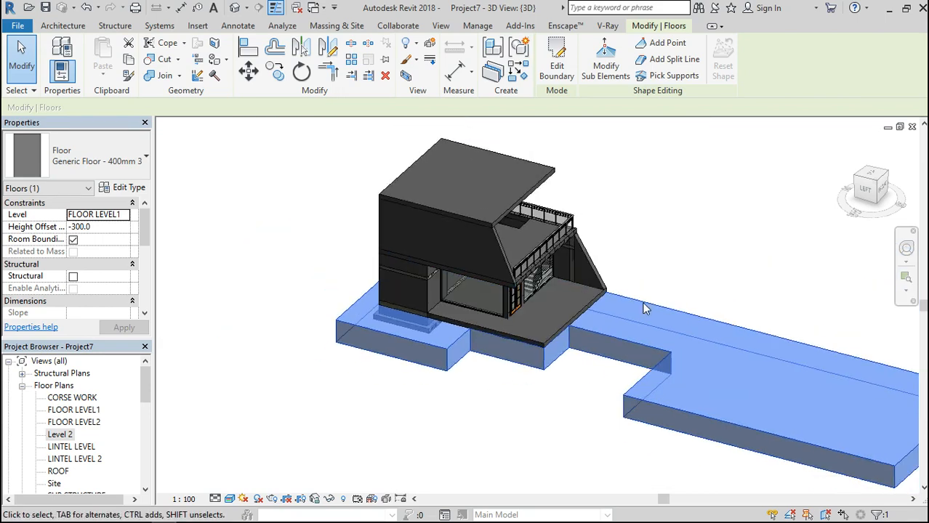
In the SUPER STRUCTURE floor plan, draw a 2700 mm high Generic - 250mm wall along the lowered floor's long west edge from grid A to its south corner.
{"action": "double_click", "coordinate": [62, 435]}
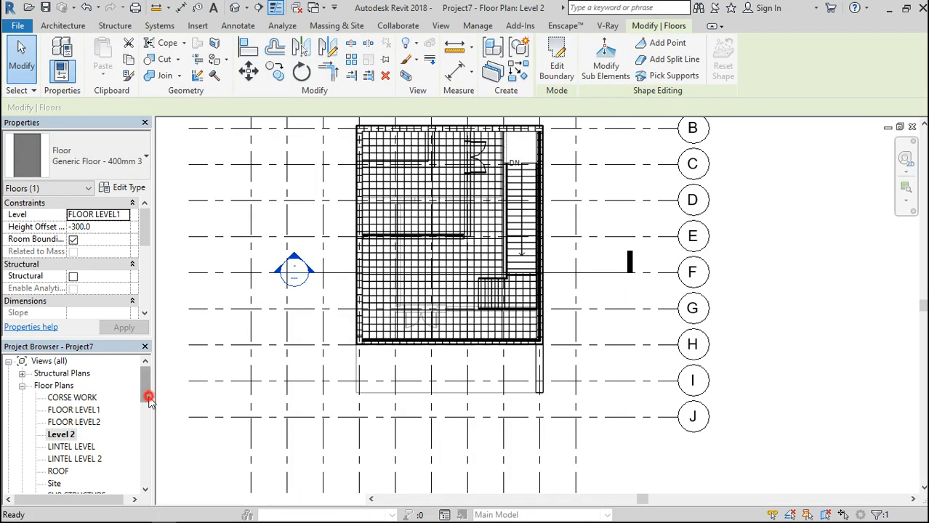
{"action": "scroll", "coordinate": [147, 404], "scroll_direction": "down", "scroll_amount": 2}
{"action": "double_click", "coordinate": [79, 436]}
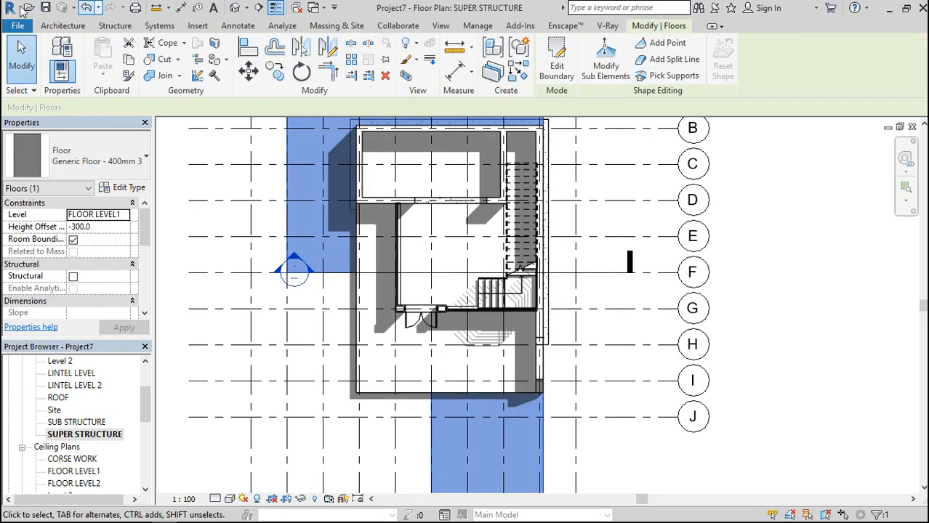
{"action": "left_click", "coordinate": [47, 27]}
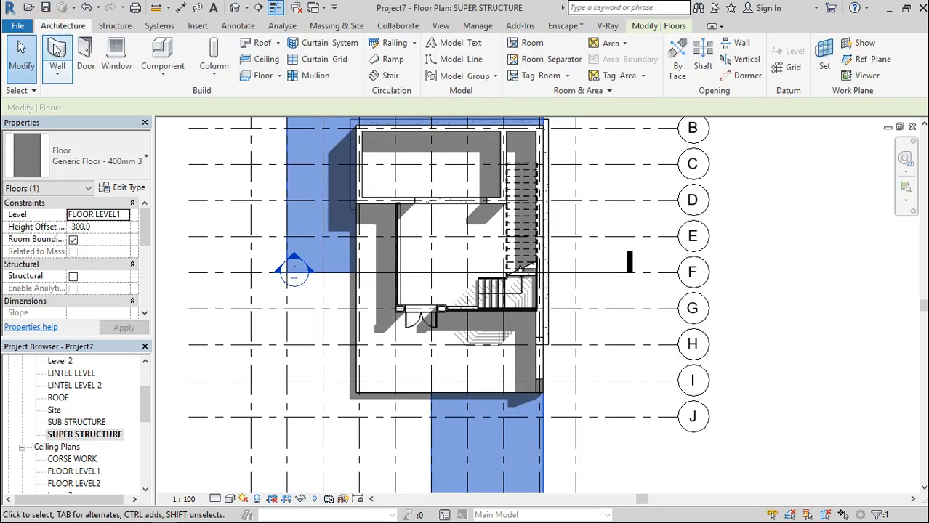
{"action": "left_click", "coordinate": [56, 49]}
{"action": "left_click", "coordinate": [300, 129]}
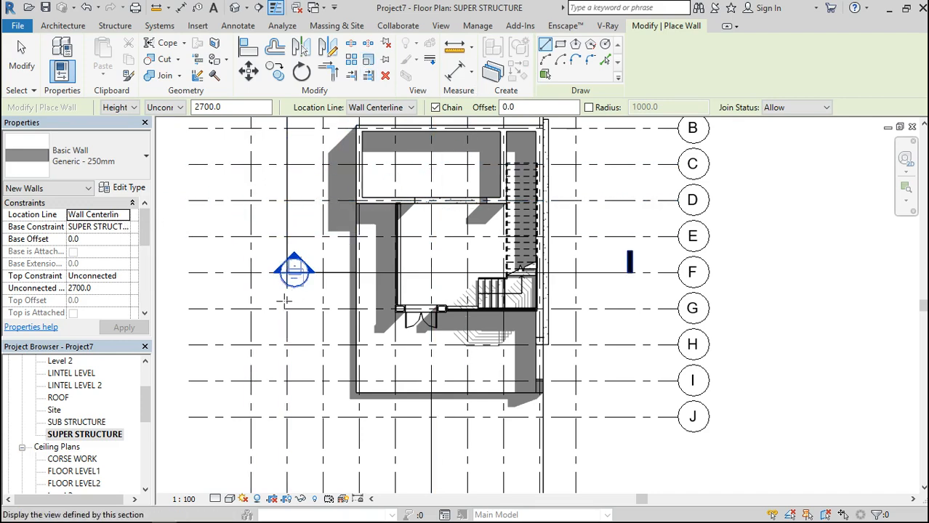
{"action": "scroll", "coordinate": [338, 331], "scroll_direction": "down", "scroll_amount": 2}
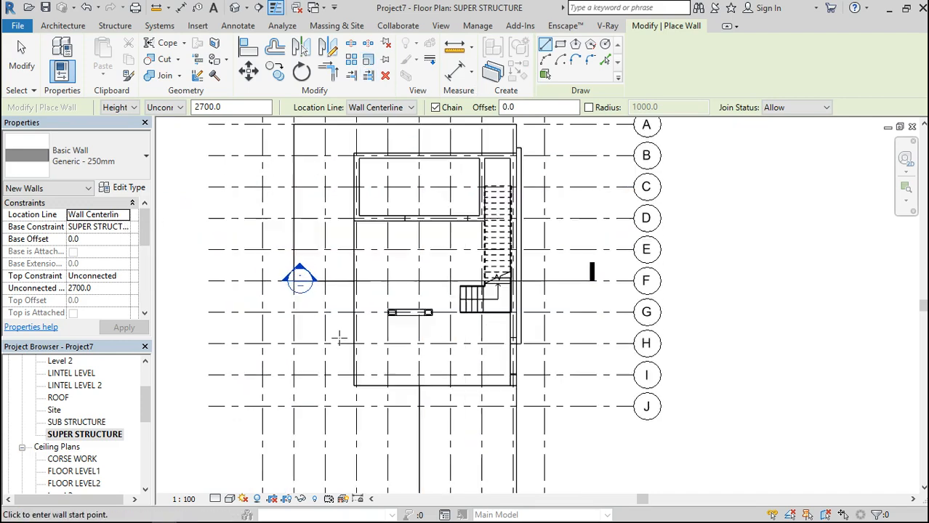
{"action": "left_click", "coordinate": [299, 149]}
{"action": "scroll", "coordinate": [299, 149], "scroll_direction": "down", "scroll_amount": 3}
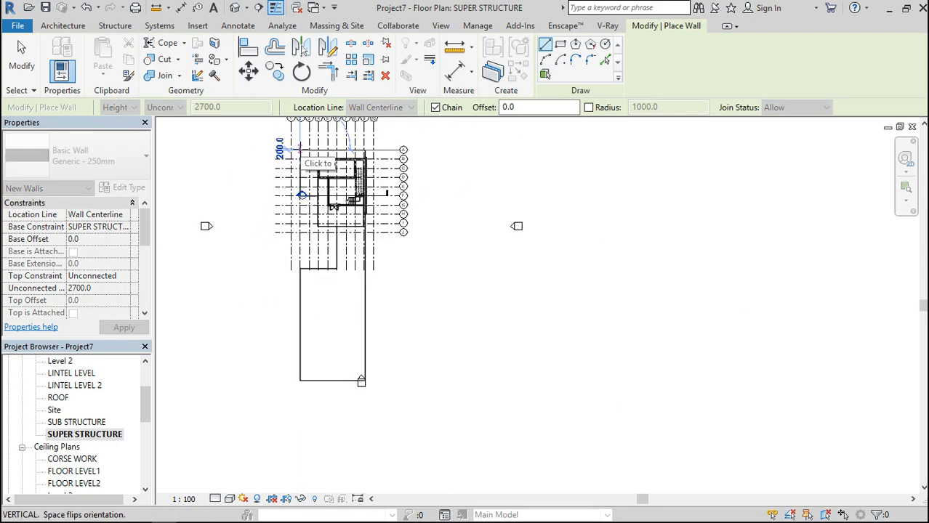
{"action": "left_click", "coordinate": [300, 379]}
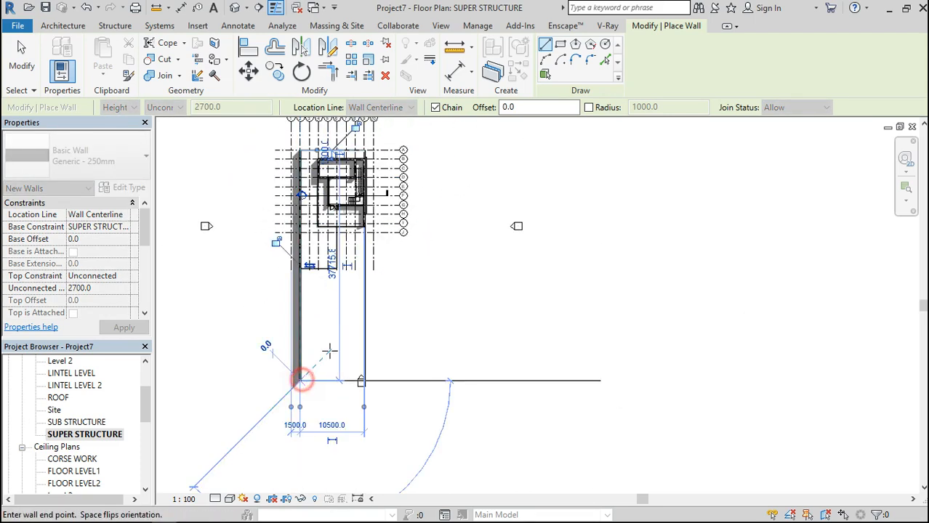
{"action": "scroll", "coordinate": [364, 140], "scroll_direction": "up", "scroll_amount": 3}
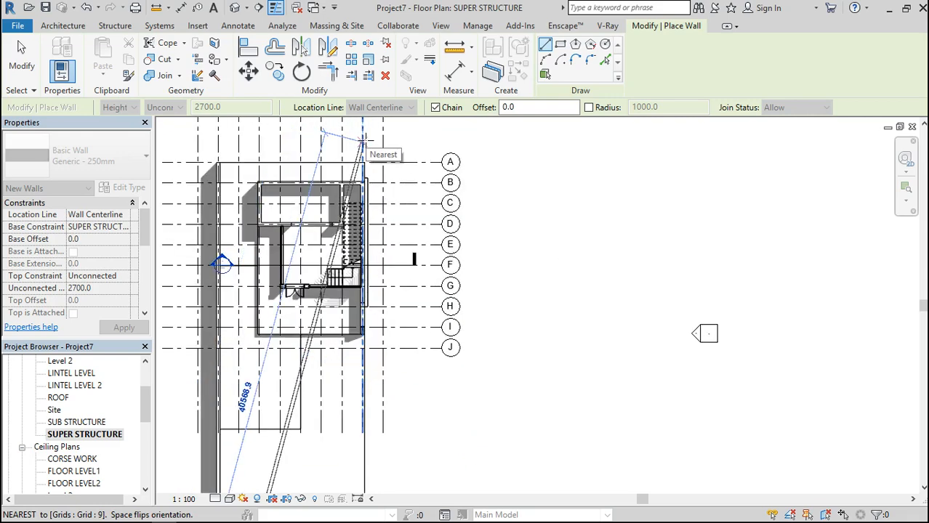
{"action": "key", "text": "Escape"}
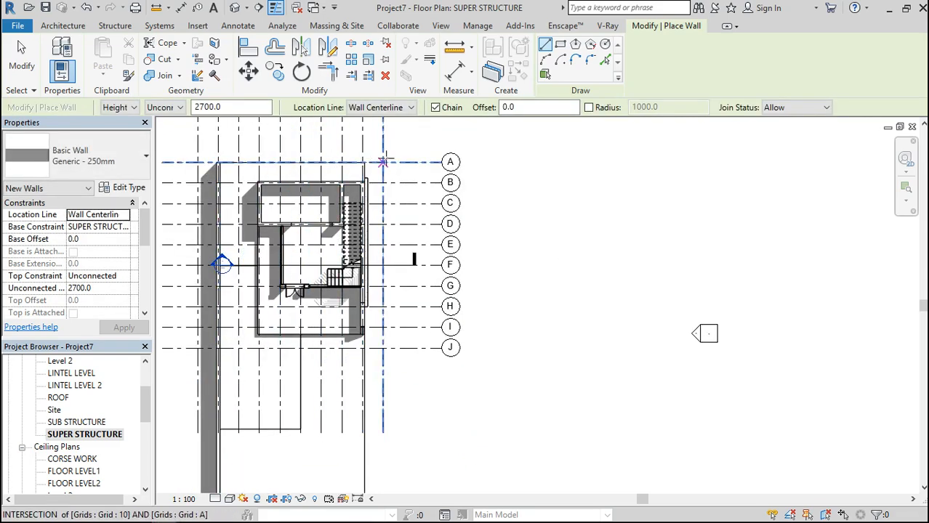
Draw a Generic - 250mm wall about 37000 mm long down the floor's east edge, from the existing wall's end near grid B to the south corner.
{"action": "scroll", "coordinate": [372, 154], "scroll_direction": "up", "scroll_amount": 5}
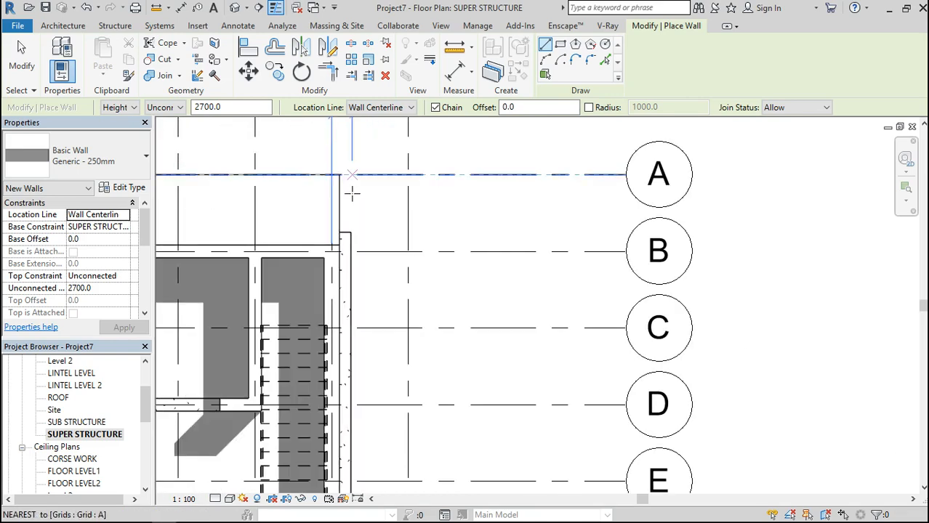
{"action": "left_click", "coordinate": [353, 231]}
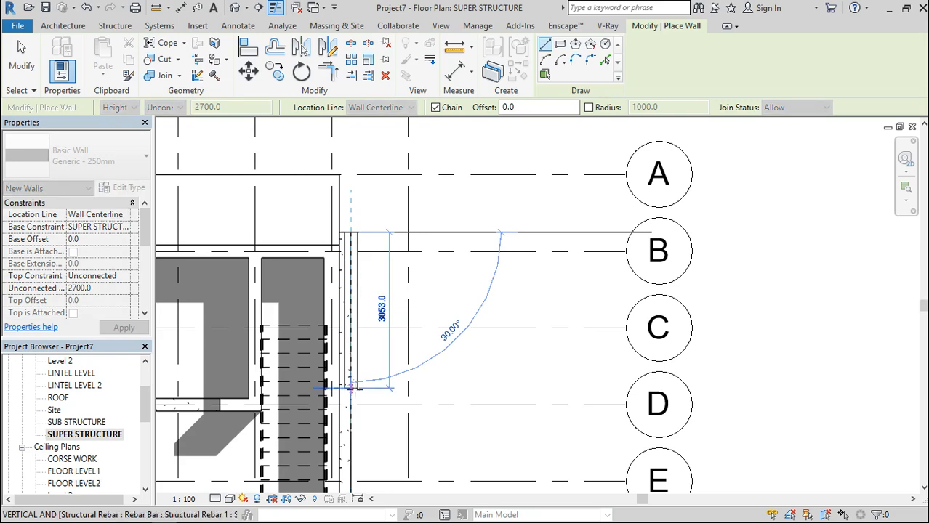
{"action": "scroll", "coordinate": [378, 138], "scroll_direction": "down", "scroll_amount": 6}
{"action": "scroll", "coordinate": [378, 138], "scroll_direction": "down", "scroll_amount": 3}
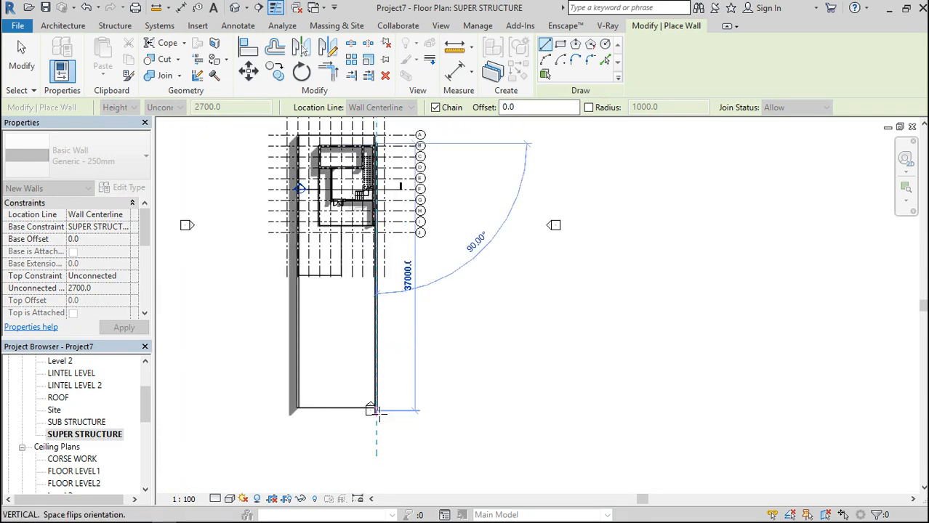
{"action": "scroll", "coordinate": [377, 412], "scroll_direction": "up", "scroll_amount": 5}
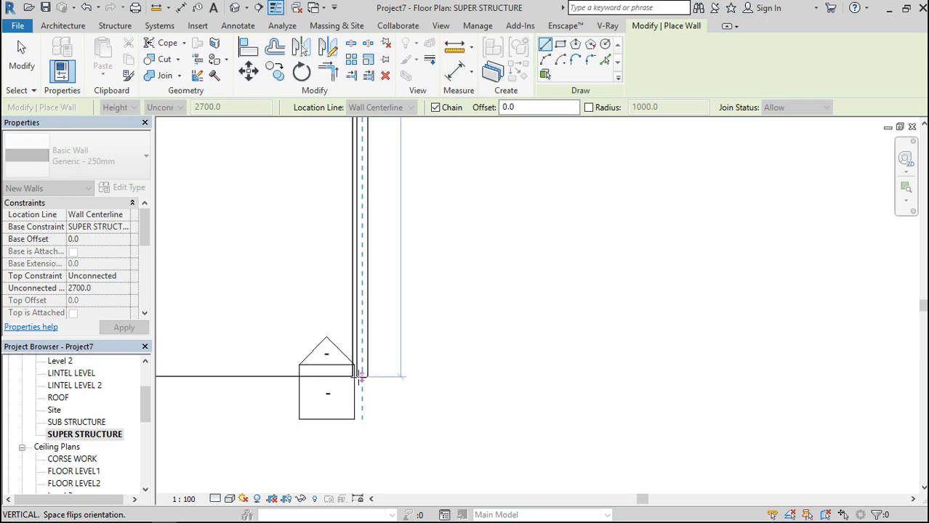
{"action": "left_click", "coordinate": [361, 376]}
{"action": "key", "text": "Escape"}
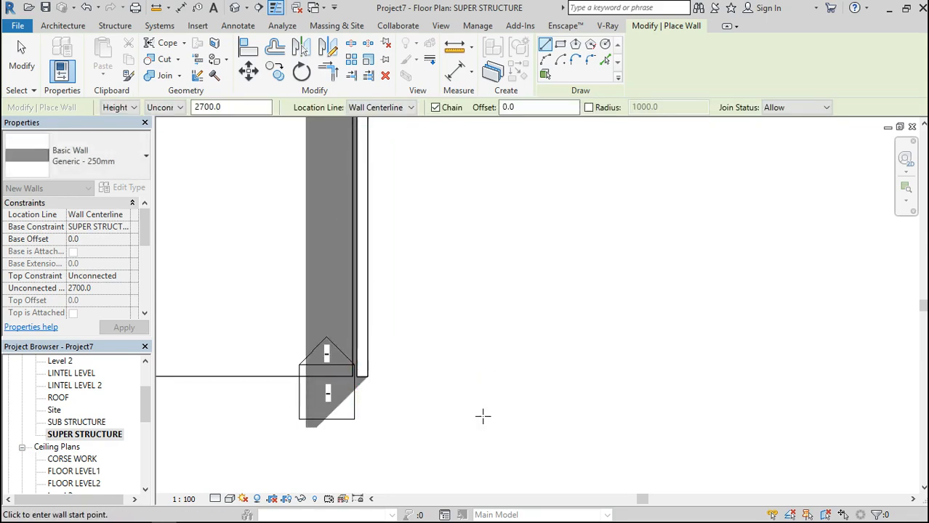
{"action": "scroll", "coordinate": [483, 416], "scroll_direction": "down", "scroll_amount": 5}
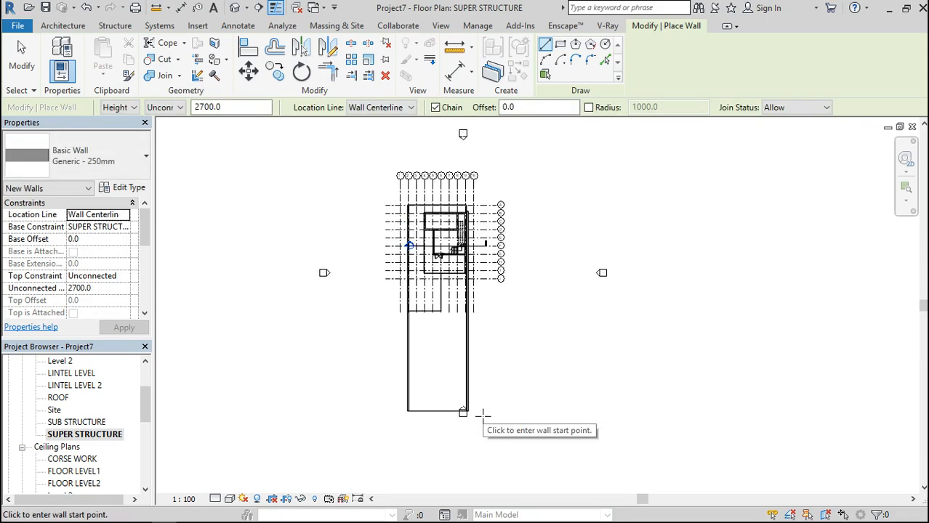
Continue the boundary wall from the east wall's north end up to grid A and across to the west wall's north end.
{"action": "scroll", "coordinate": [465, 211], "scroll_direction": "up", "scroll_amount": 5}
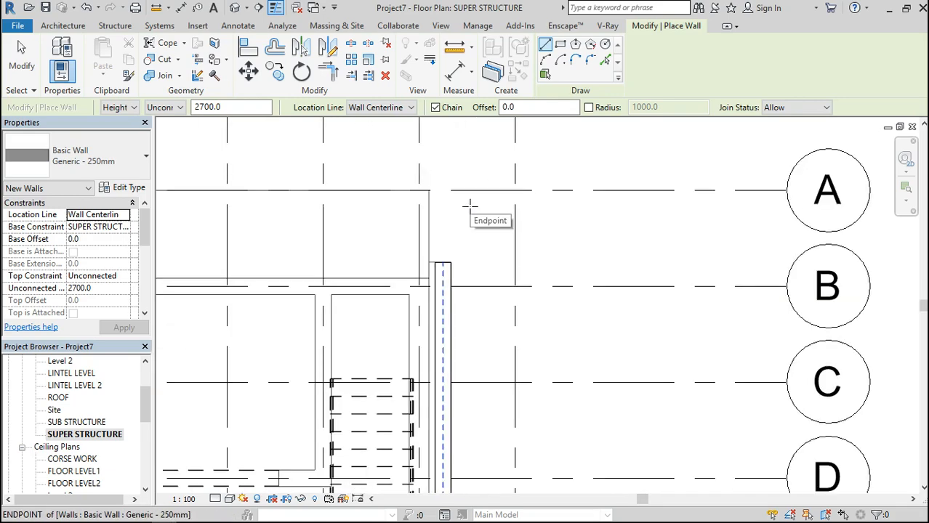
{"action": "left_click", "coordinate": [443, 263]}
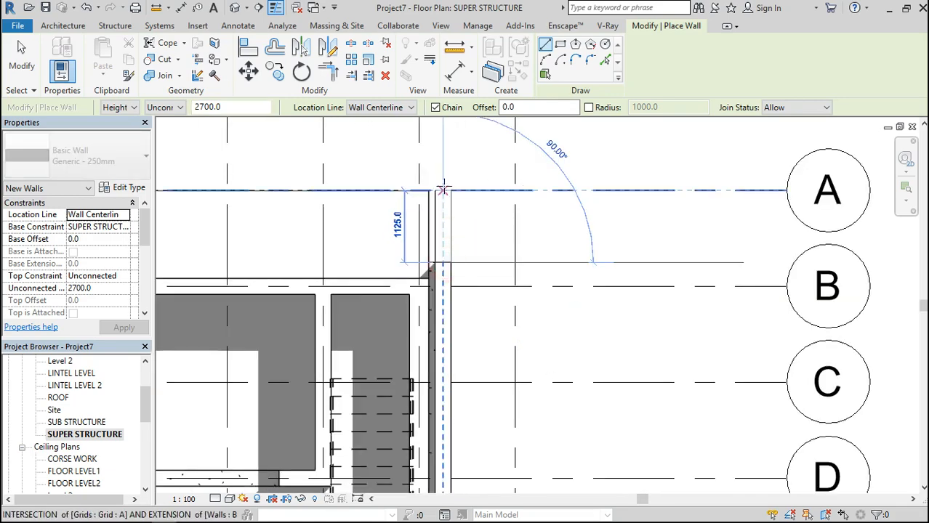
{"action": "scroll", "coordinate": [444, 190], "scroll_direction": "down", "scroll_amount": 5}
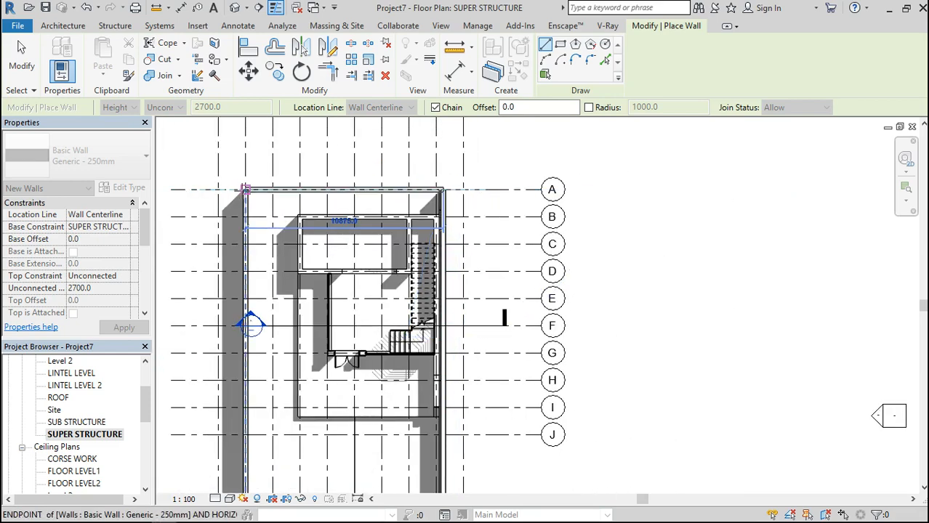
{"action": "left_click", "coordinate": [245, 191]}
{"action": "key", "text": "Escape"}
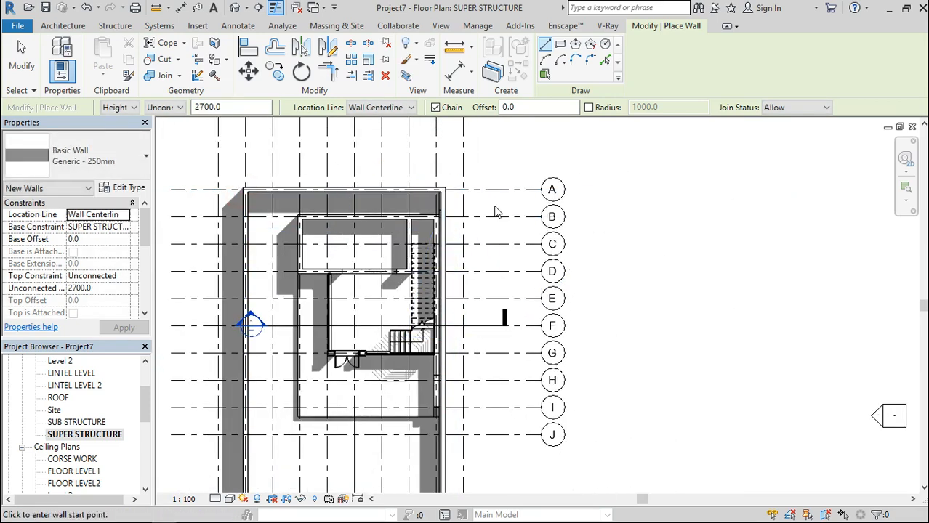
{"action": "key", "text": "Escape"}
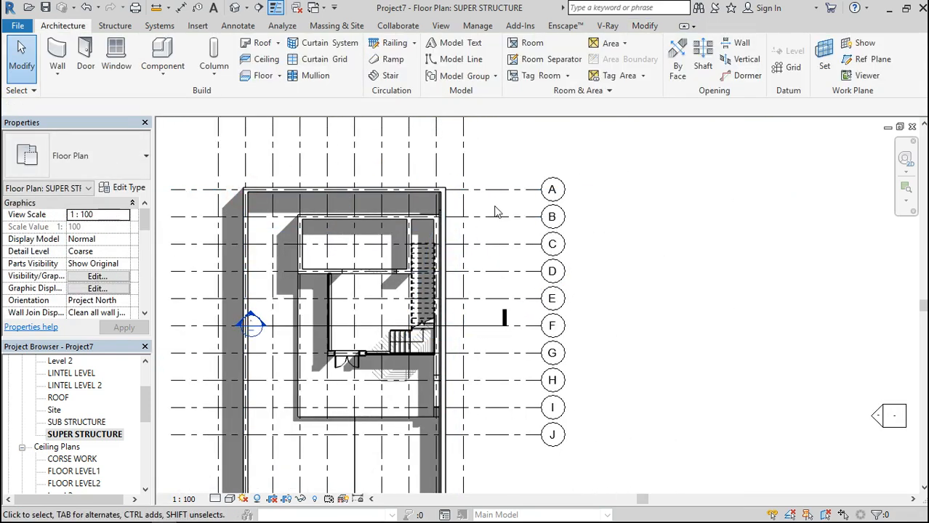
In the 3D view, extend the east boundary wall's base down to offset -1231.5 and the west boundary wall's base down to offset -1500.
{"action": "left_click", "coordinate": [240, 8]}
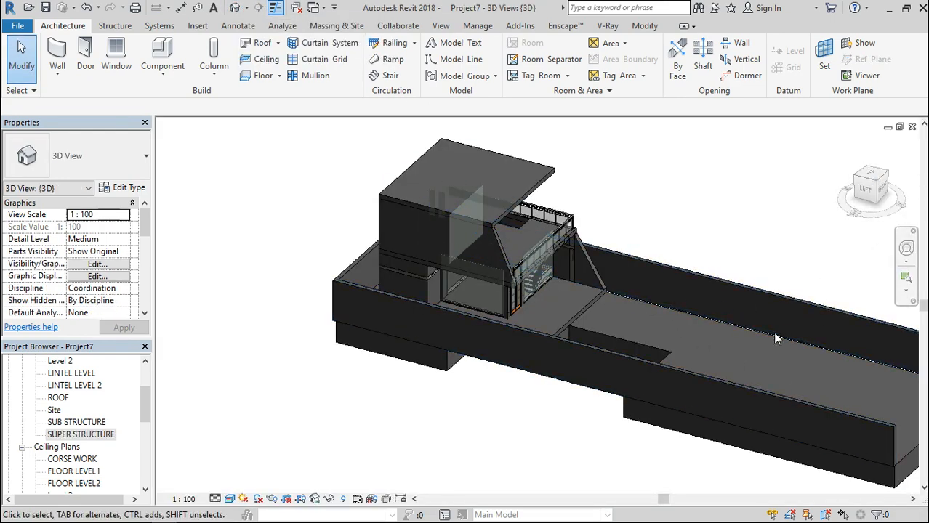
{"action": "left_click", "coordinate": [764, 296]}
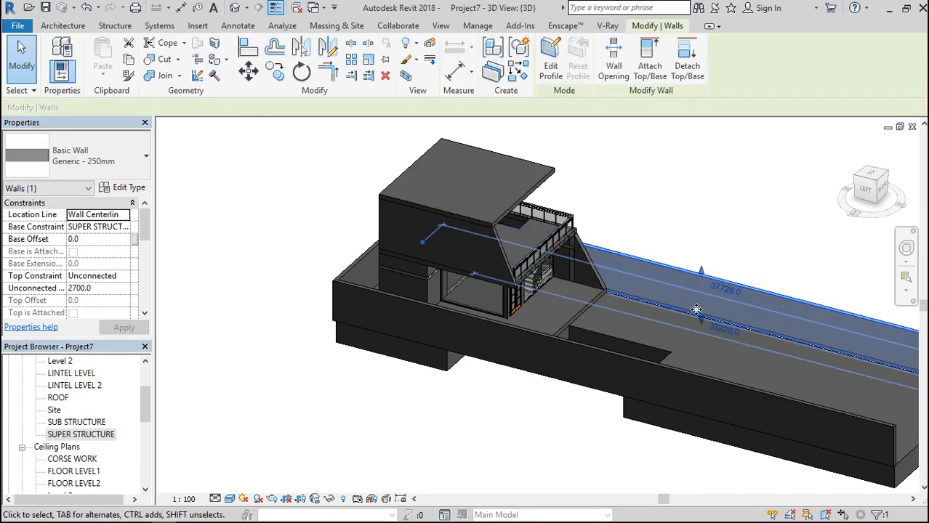
{"action": "left_click_drag", "start_coordinate": [699, 320], "coordinate": [697, 332]}
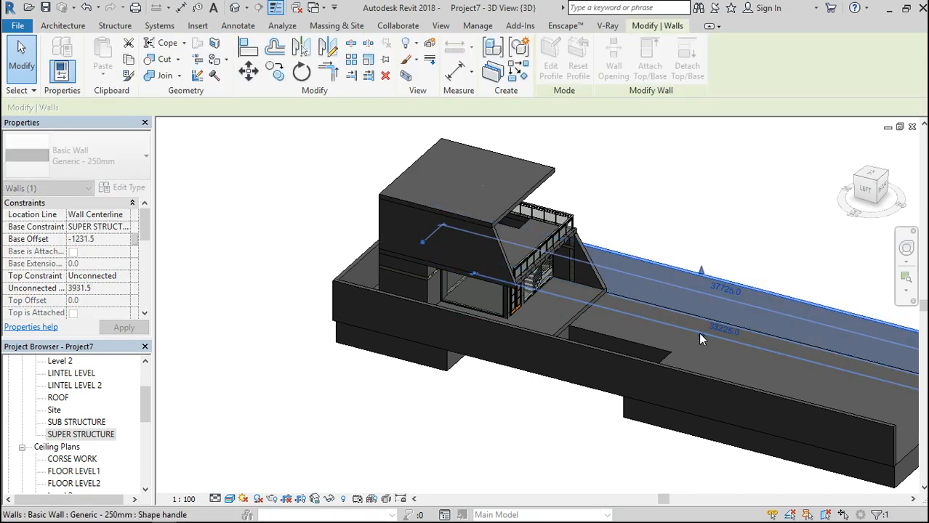
{"action": "left_click", "coordinate": [600, 393]}
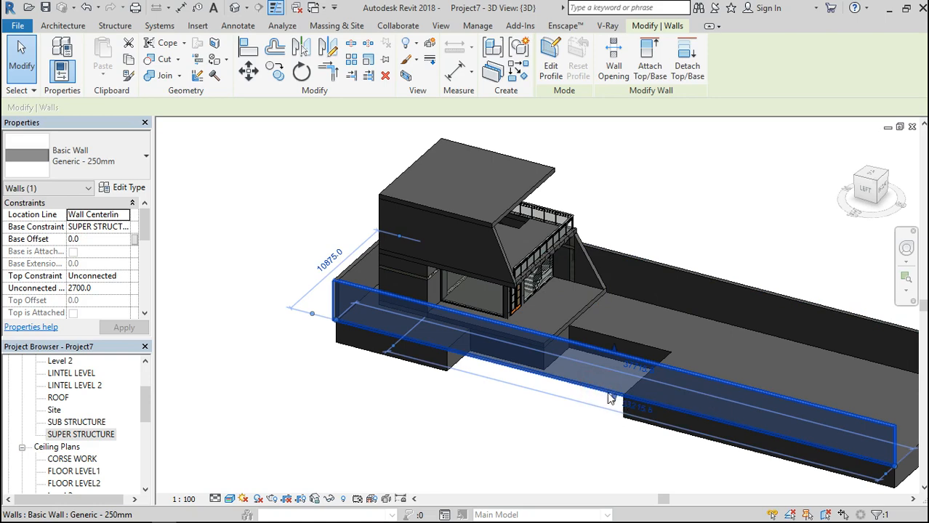
{"action": "left_click_drag", "start_coordinate": [613, 402], "coordinate": [614, 422]}
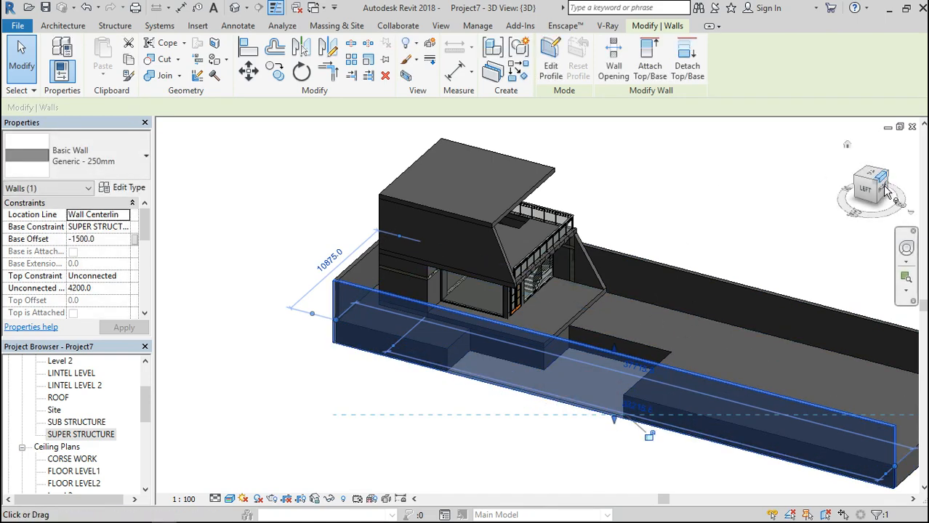
Extend the east boundary wall's base further down to a base offset of -1500, level with the floor's underside.
{"action": "left_click_drag", "start_coordinate": [882, 194], "coordinate": [795, 180]}
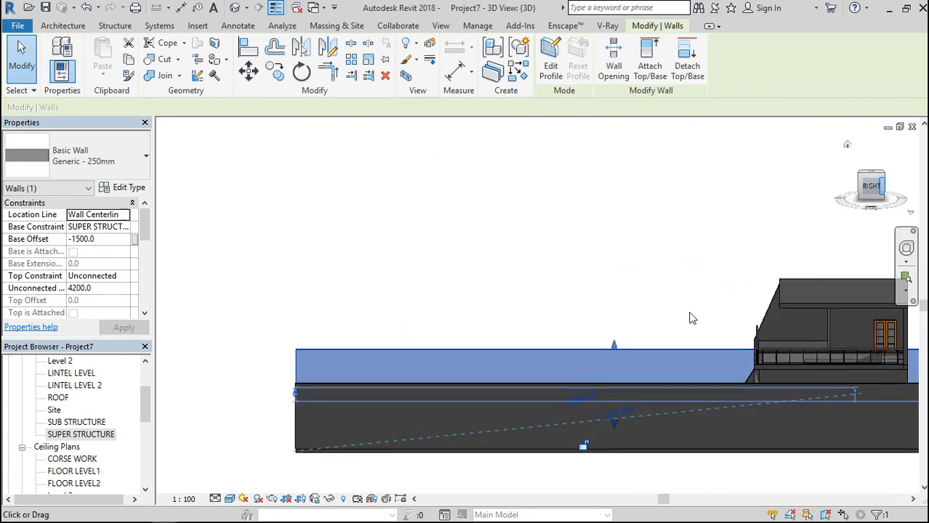
{"action": "left_click", "coordinate": [693, 388]}
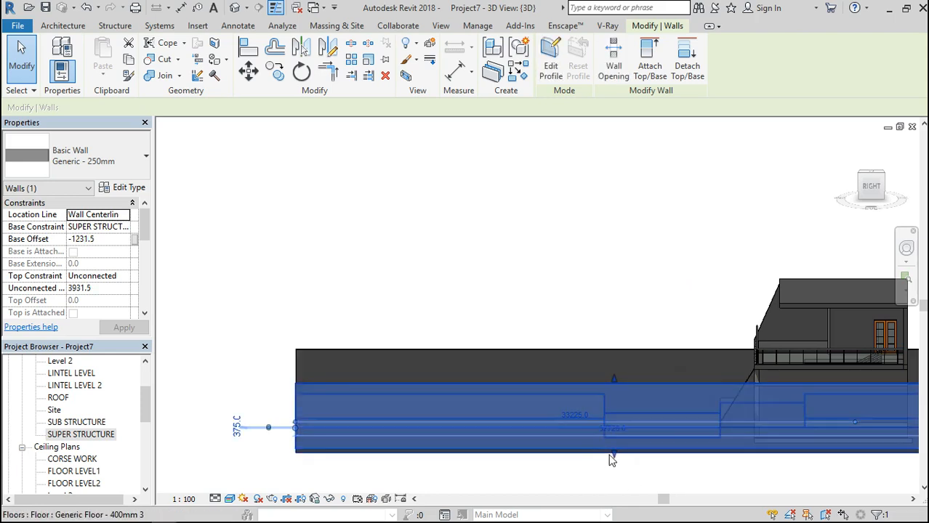
{"action": "left_click_drag", "start_coordinate": [615, 456], "coordinate": [616, 465]}
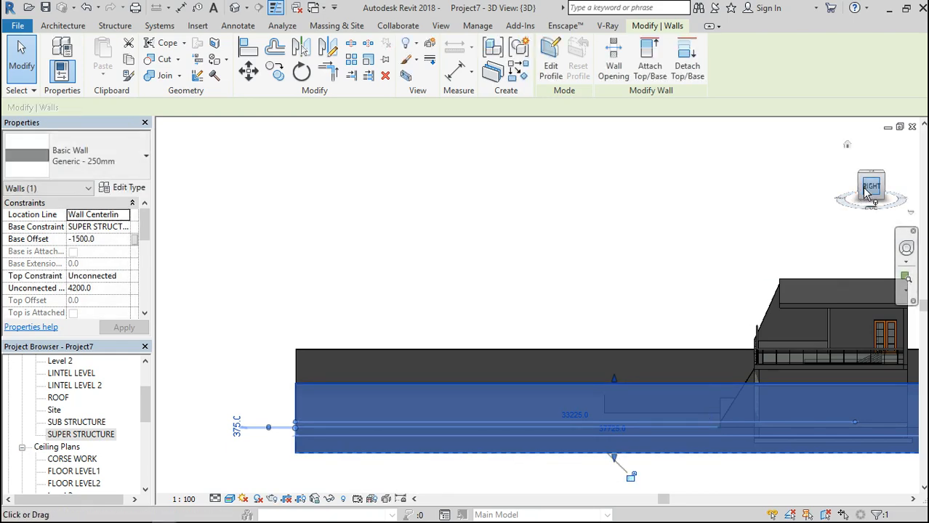
From the SUPER STRUCTURE floor plan, place a perspective camera at 1750 offset south of the building, aimed north through it, and shade its view.
{"action": "left_click", "coordinate": [859, 187]}
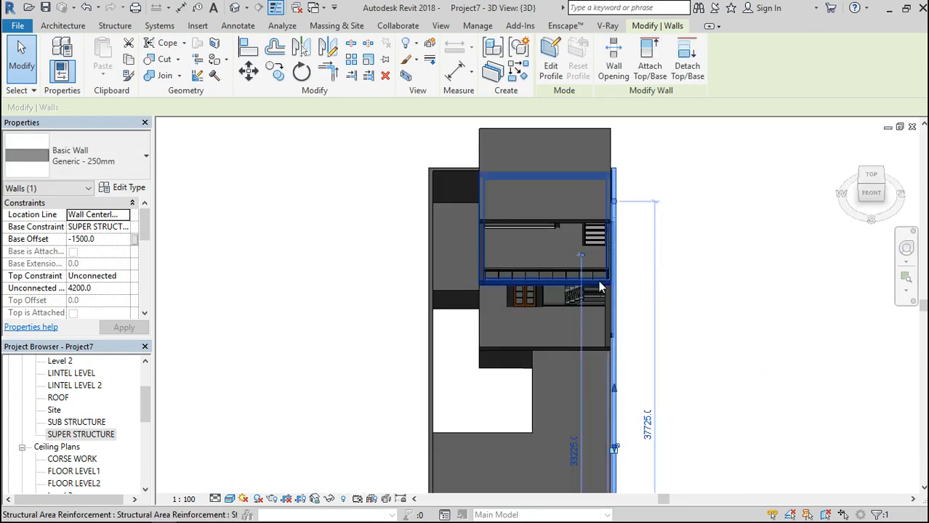
{"action": "scroll", "coordinate": [550, 334], "scroll_direction": "up", "scroll_amount": 2}
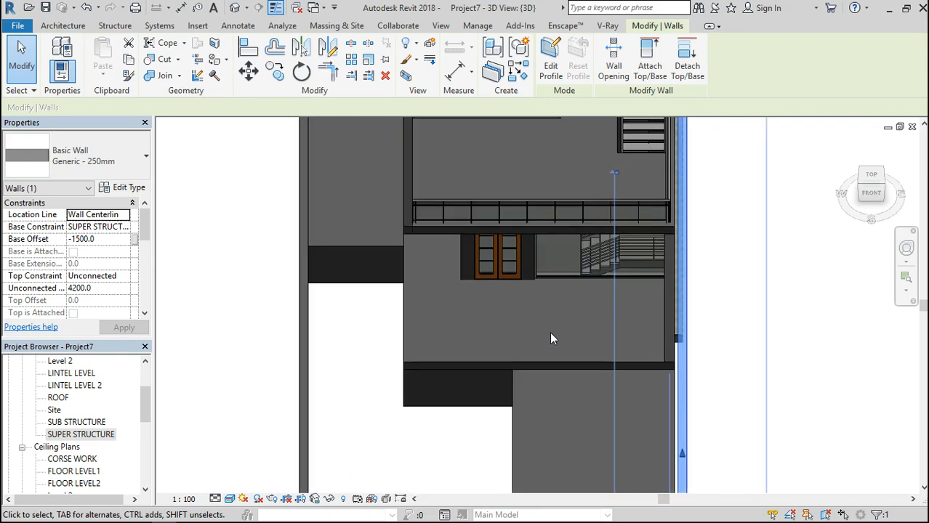
{"action": "double_click", "coordinate": [96, 436]}
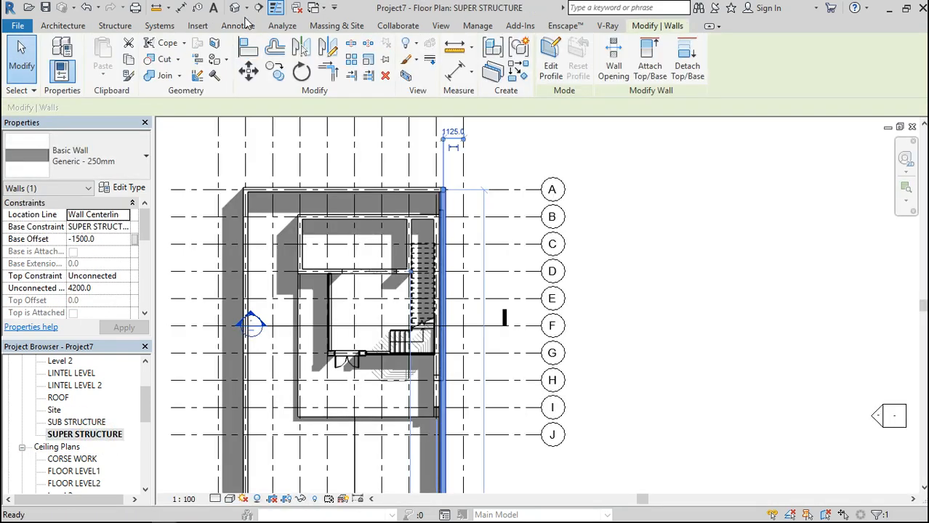
{"action": "left_click", "coordinate": [247, 8]}
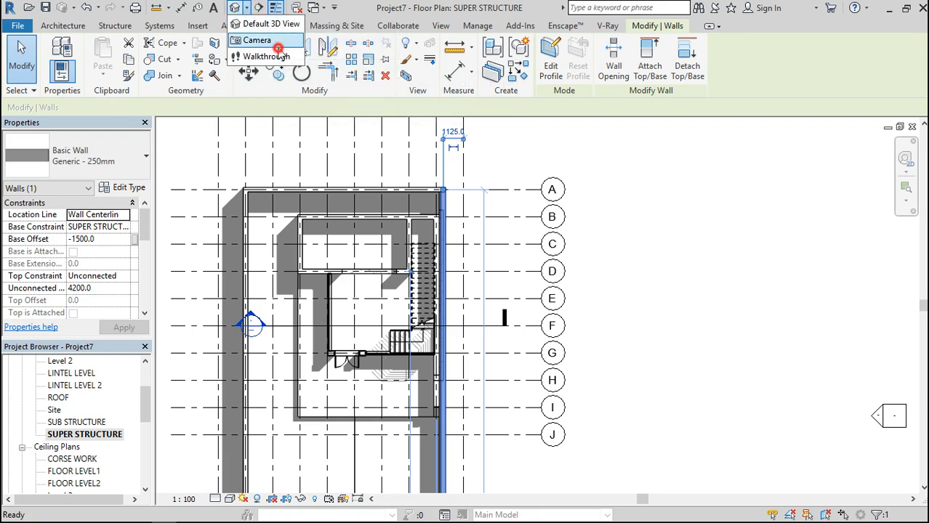
{"action": "left_click", "coordinate": [272, 35]}
{"action": "scroll", "coordinate": [539, 177], "scroll_direction": "down", "scroll_amount": 4}
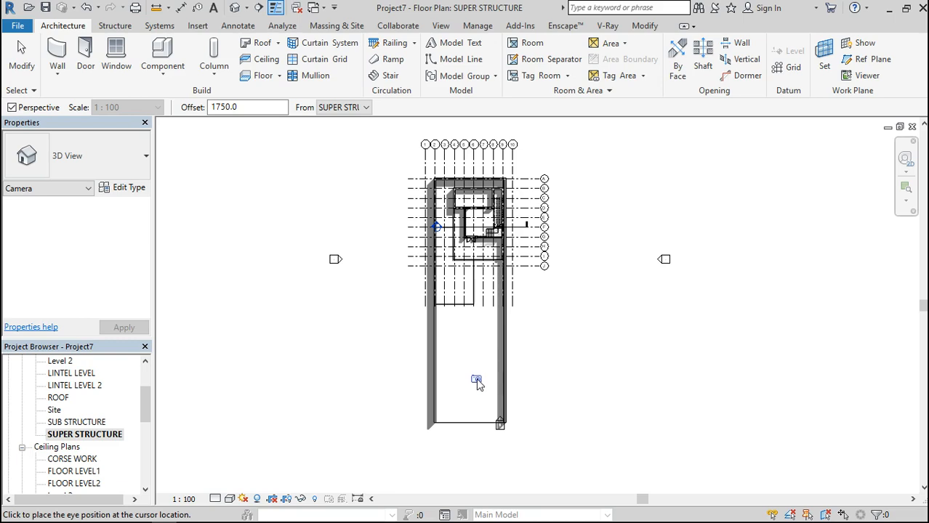
{"action": "scroll", "coordinate": [484, 349], "scroll_direction": "down", "scroll_amount": 3}
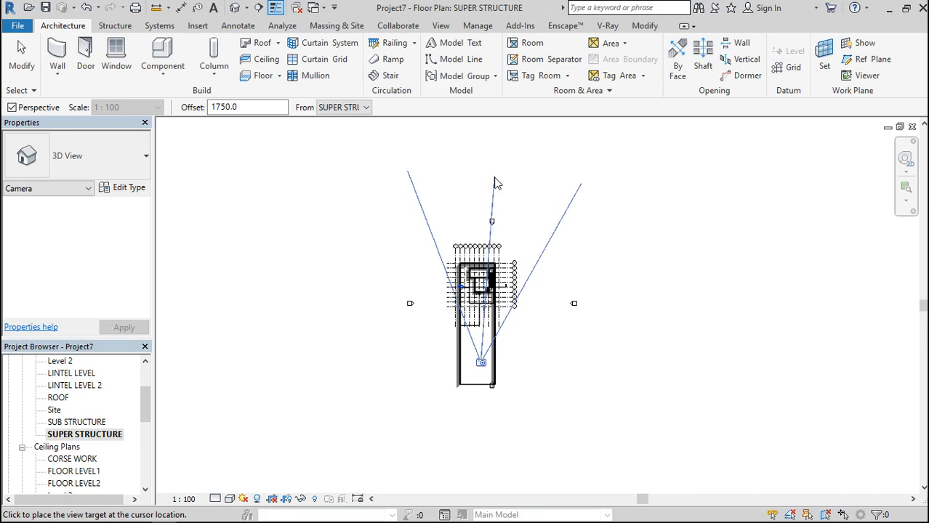
{"action": "scroll", "coordinate": [488, 178], "scroll_direction": "up", "scroll_amount": 3}
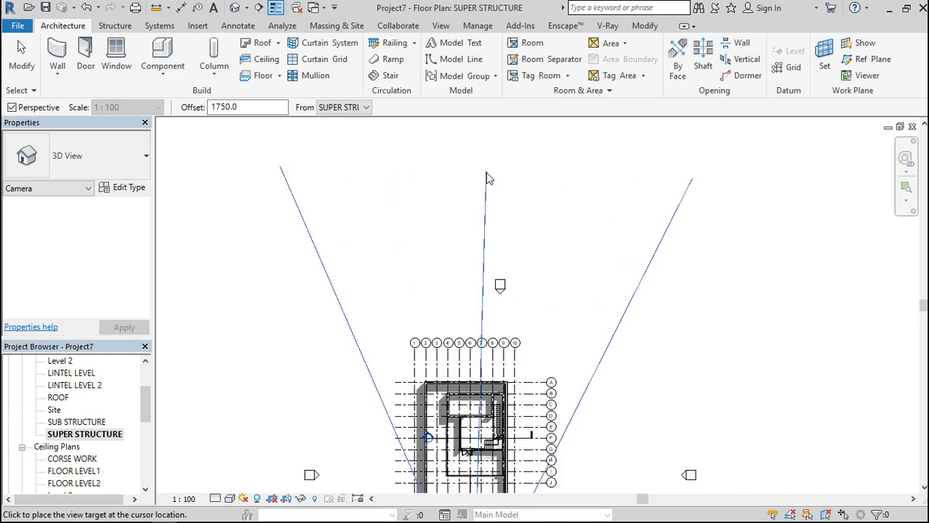
{"action": "left_click", "coordinate": [486, 175]}
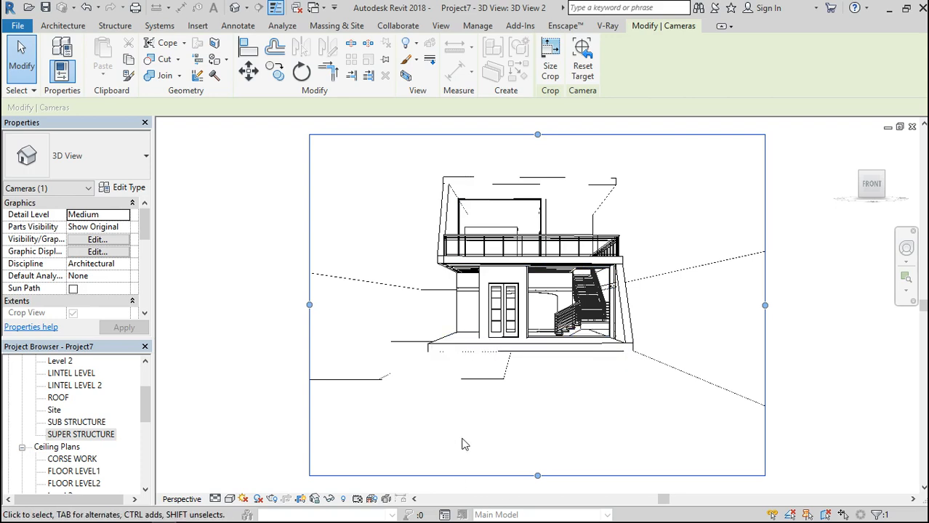
{"action": "left_click", "coordinate": [229, 499]}
{"action": "left_click", "coordinate": [264, 470]}
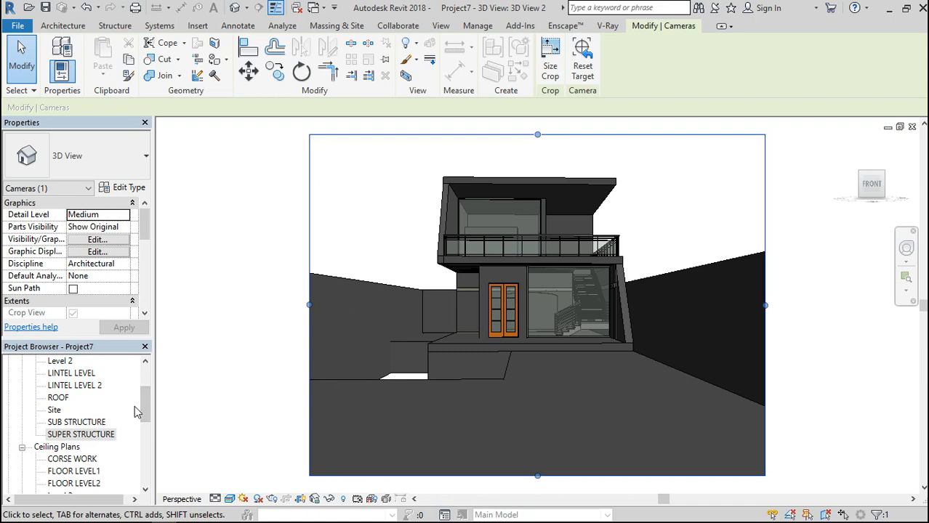
In the Level 2 floor plan, nudge the selected camera north so it stands closer to the building's front.
{"action": "left_click", "coordinate": [145, 361]}
{"action": "left_click", "coordinate": [145, 362]}
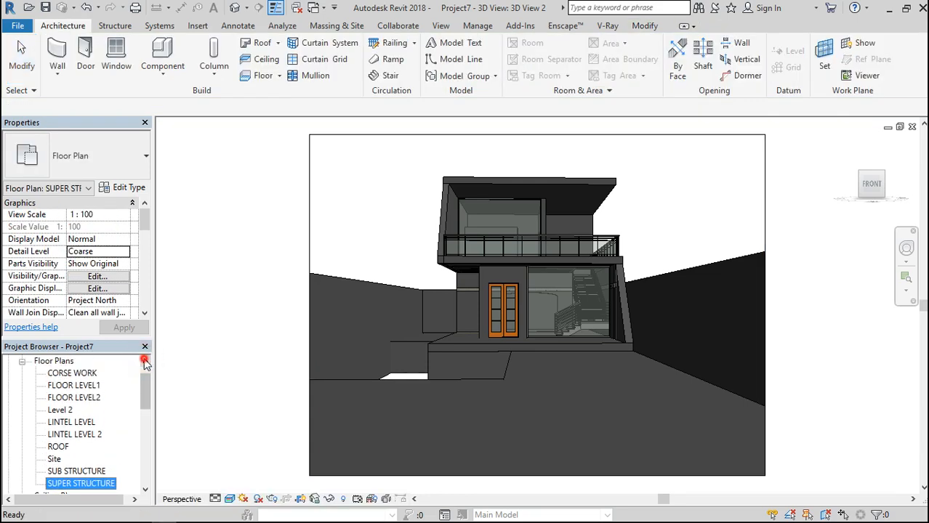
{"action": "left_click", "coordinate": [144, 362]}
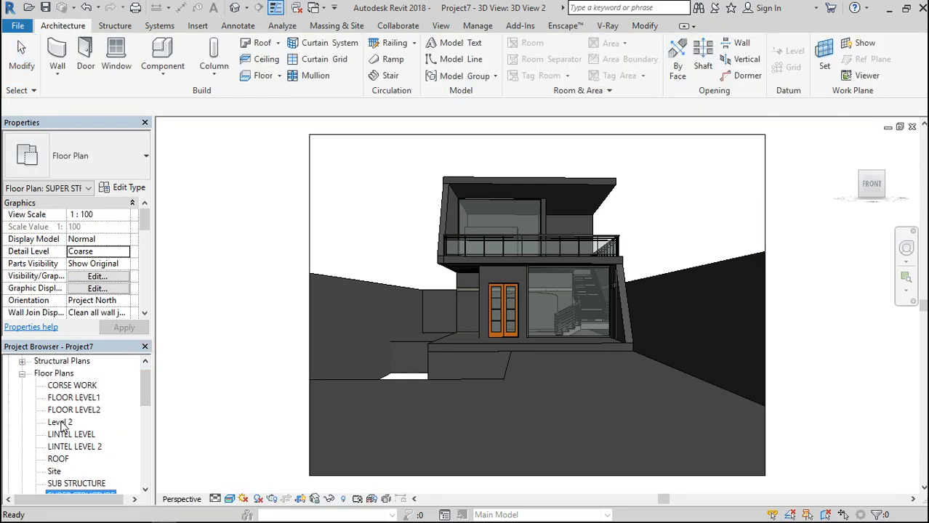
{"action": "double_click", "coordinate": [60, 422]}
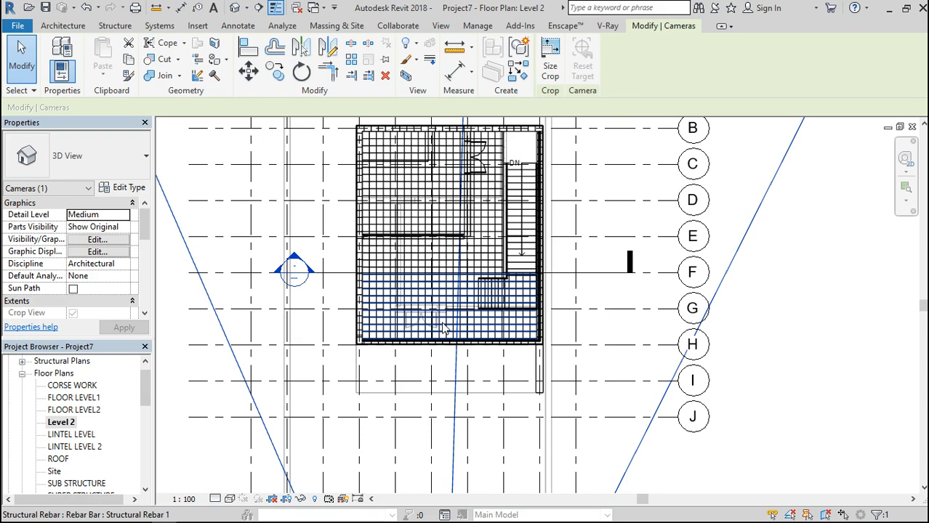
{"action": "scroll", "coordinate": [444, 328], "scroll_direction": "down", "scroll_amount": 5}
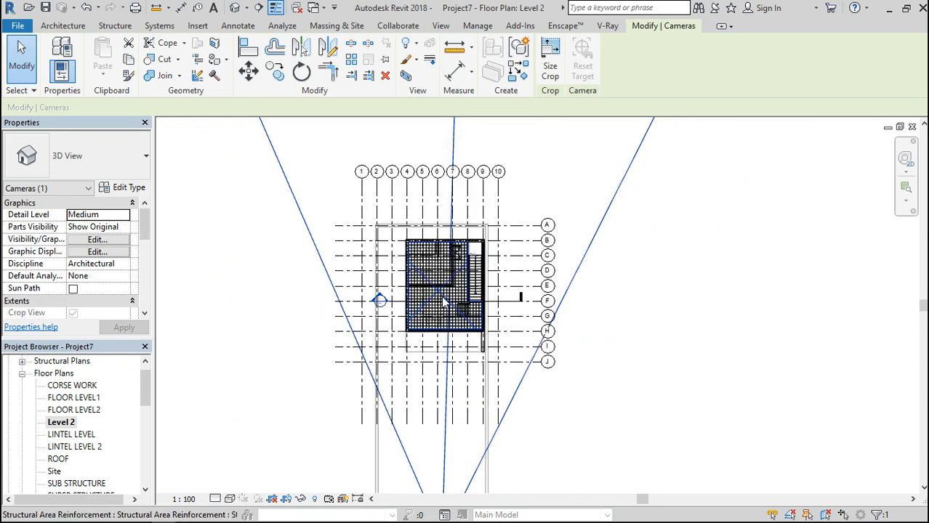
{"action": "key", "text": "Up"}
{"action": "key", "text": "Up"}
{"action": "key", "text": "Up"}
{"action": "key", "text": "Up"}
{"action": "key", "text": "Up"}
{"action": "key", "text": "Up"}
{"action": "key", "text": "Up"}
{"action": "key", "text": "Up"}
{"action": "key", "text": "Up"}
{"action": "key", "text": "Up"}
{"action": "key", "text": "Up"}
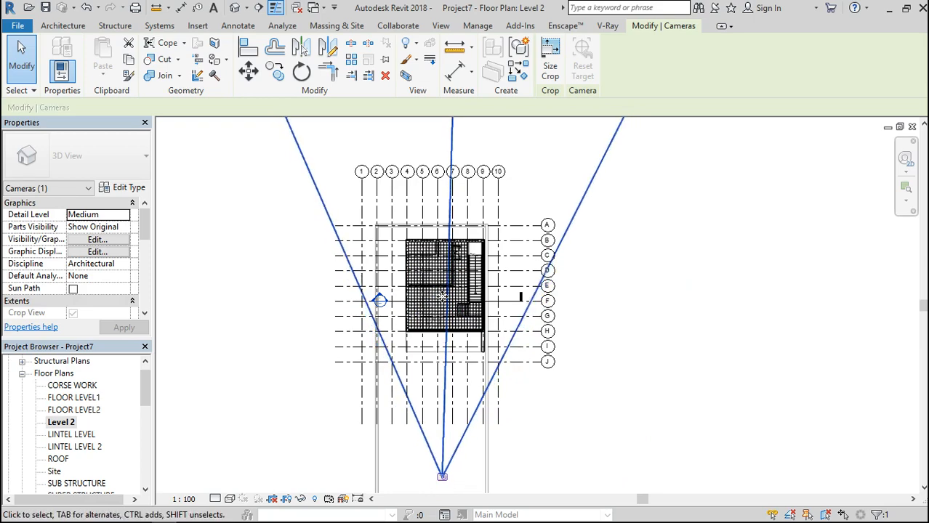
{"action": "key", "text": "Up"}
{"action": "key", "text": "Up"}
{"action": "key", "text": "Down"}
{"action": "key", "text": "Down"}
{"action": "key", "text": "Down"}
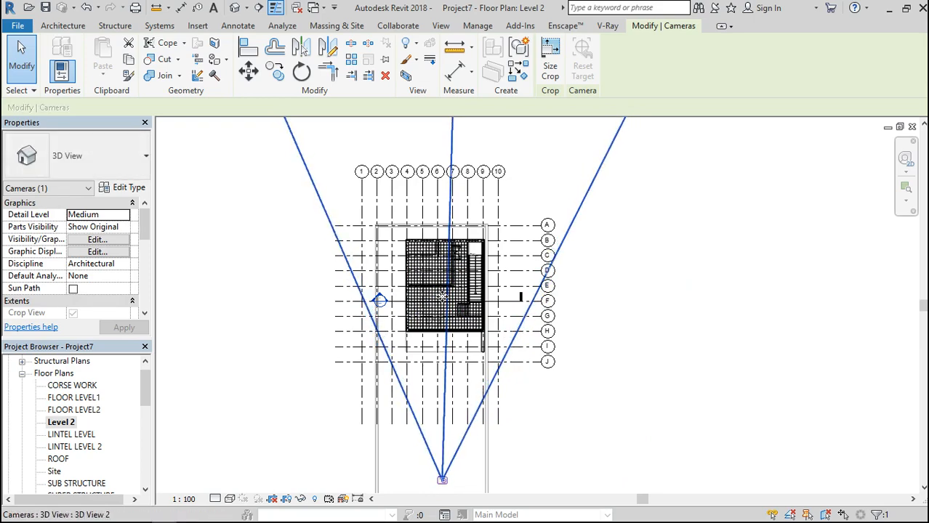
Go to the camera's perspective view and raise the upper and lower edges of its crop region to frame the whole facade.
{"action": "right_click", "coordinate": [301, 365]}
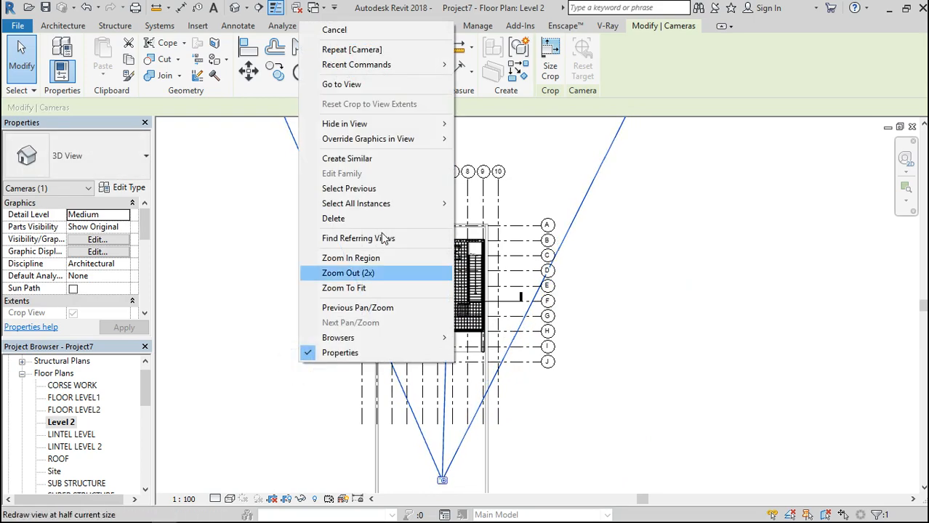
{"action": "left_click", "coordinate": [404, 83]}
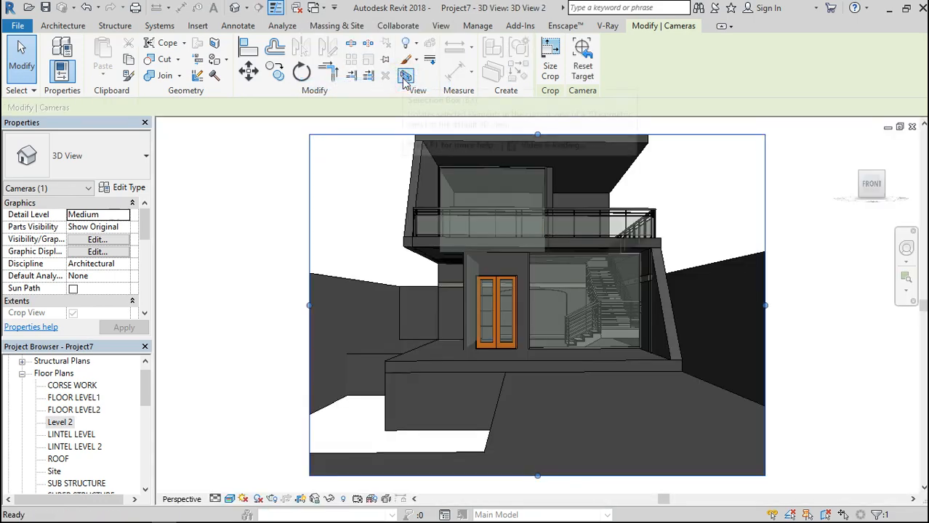
{"action": "scroll", "coordinate": [466, 419], "scroll_direction": "down", "scroll_amount": 3}
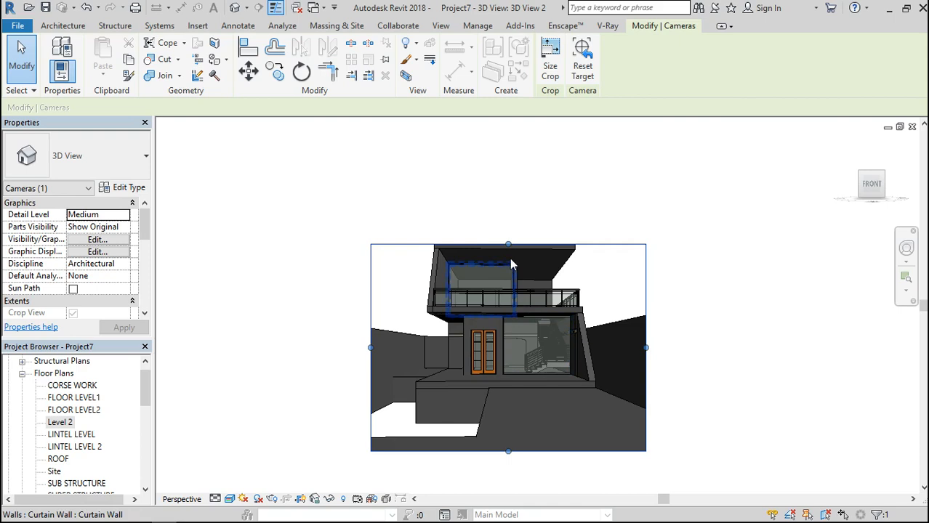
{"action": "mouse_move", "coordinate": [505, 242]}
{"action": "left_mouse_down"}
{"action": "mouse_move", "coordinate": [508, 216]}
{"action": "mouse_move", "coordinate": [508, 228]}
{"action": "left_mouse_up"}
{"action": "left_click_drag", "start_coordinate": [508, 452], "coordinate": [507, 432]}
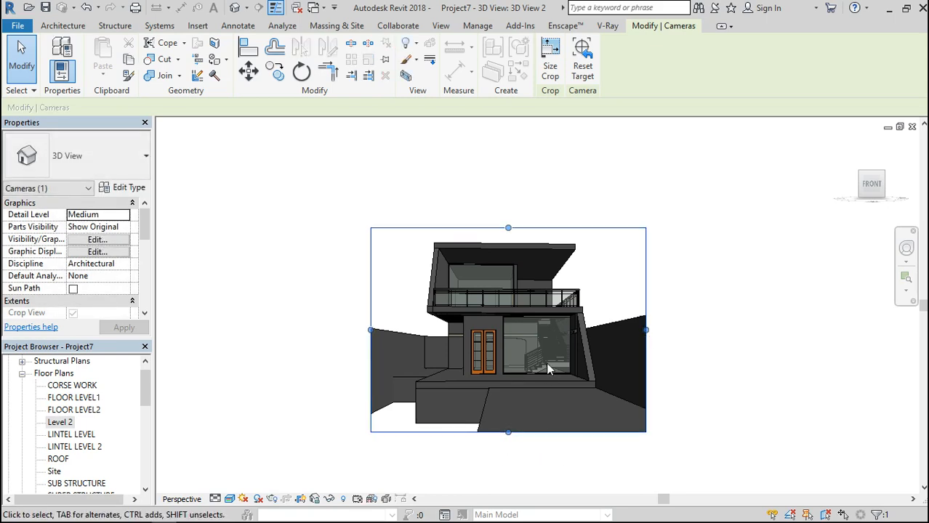
{"action": "scroll", "coordinate": [544, 372], "scroll_direction": "up", "scroll_amount": 2}
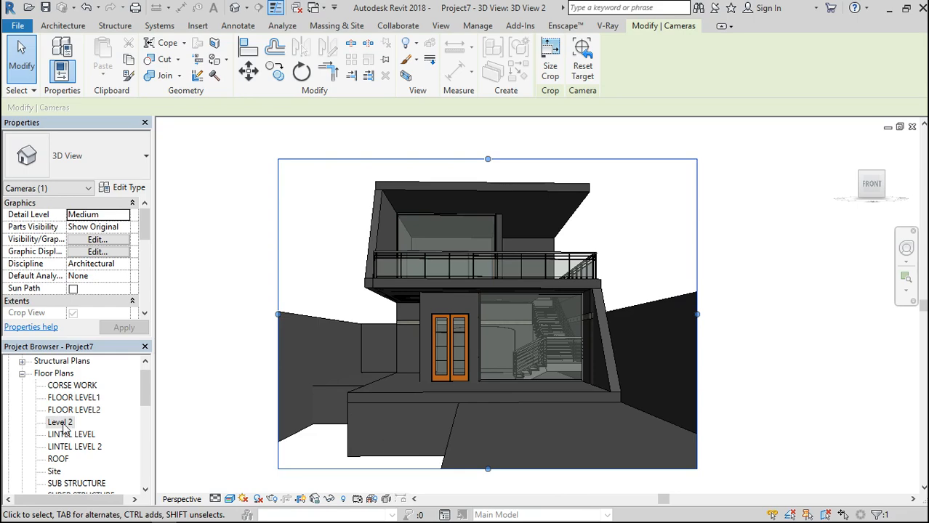
Open the SUPER STRUCTURE floor plan and frame the area around the building and camera.
{"action": "left_click", "coordinate": [145, 490]}
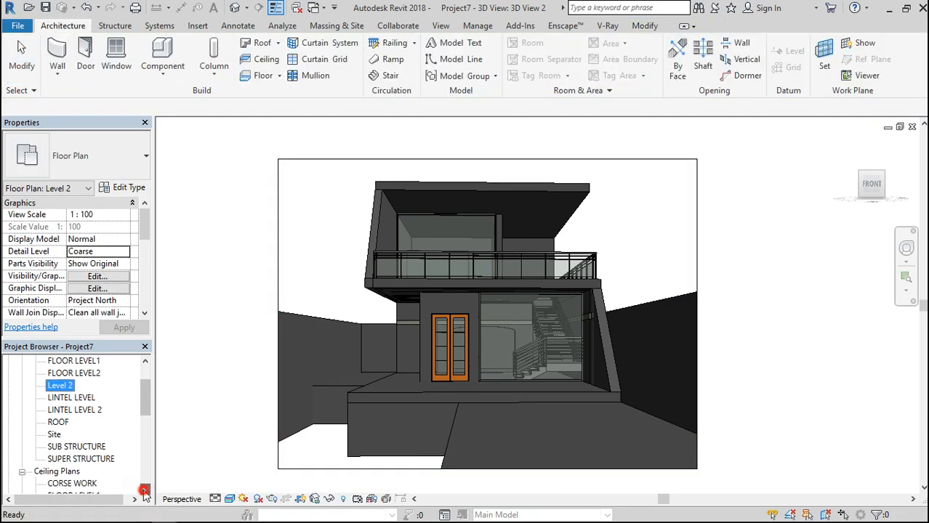
{"action": "double_click", "coordinate": [80, 460]}
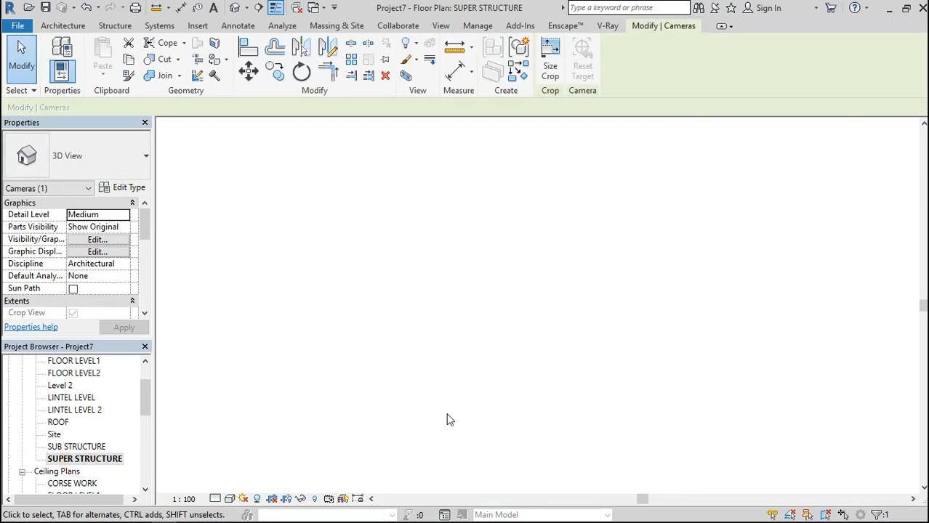
{"action": "scroll", "coordinate": [574, 340], "scroll_direction": "down", "scroll_amount": 2}
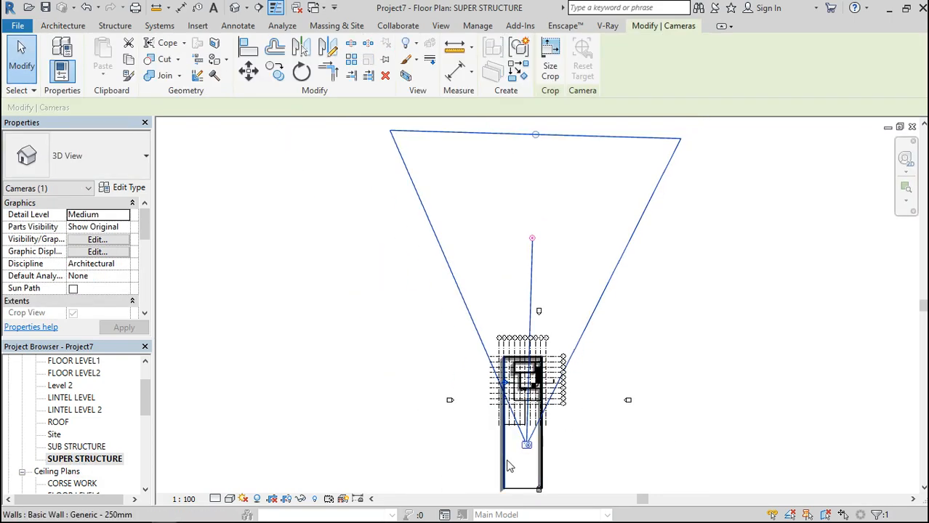
{"action": "scroll", "coordinate": [524, 407], "scroll_direction": "up", "scroll_amount": 3}
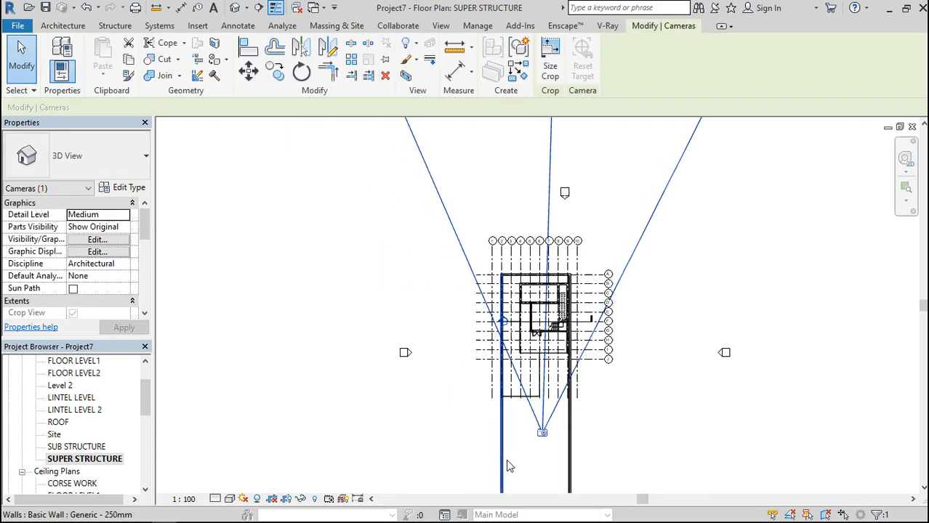
{"action": "left_click", "coordinate": [247, 7]}
{"action": "left_click", "coordinate": [265, 37]}
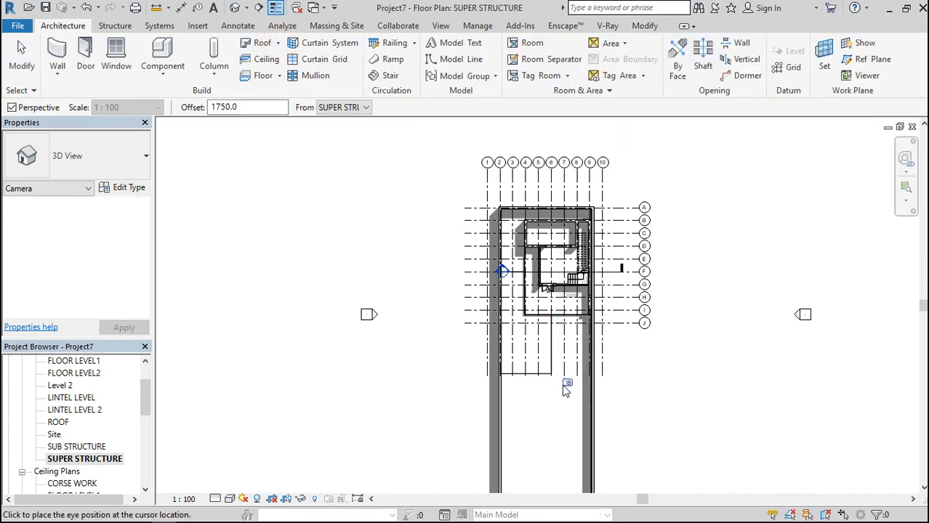
{"action": "left_click", "coordinate": [508, 436]}
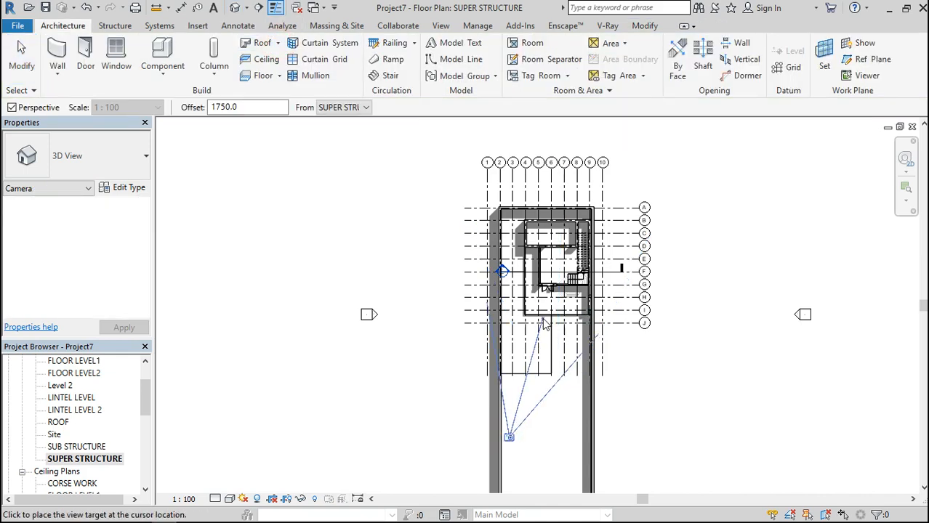
{"action": "key", "text": "Escape"}
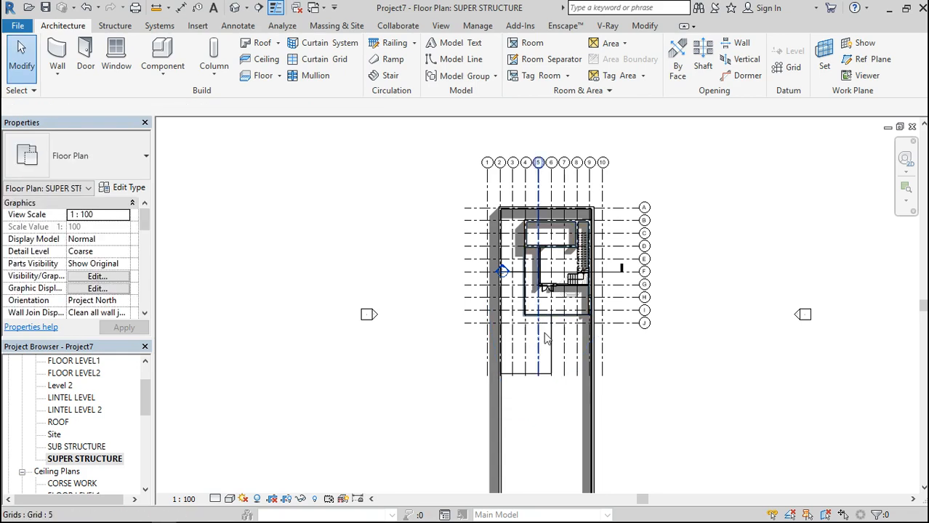
From the SUPER STRUCTURE floor plan, place another perspective camera at 1750 offset south of the building, aimed north past its far side.
{"action": "left_click", "coordinate": [247, 8]}
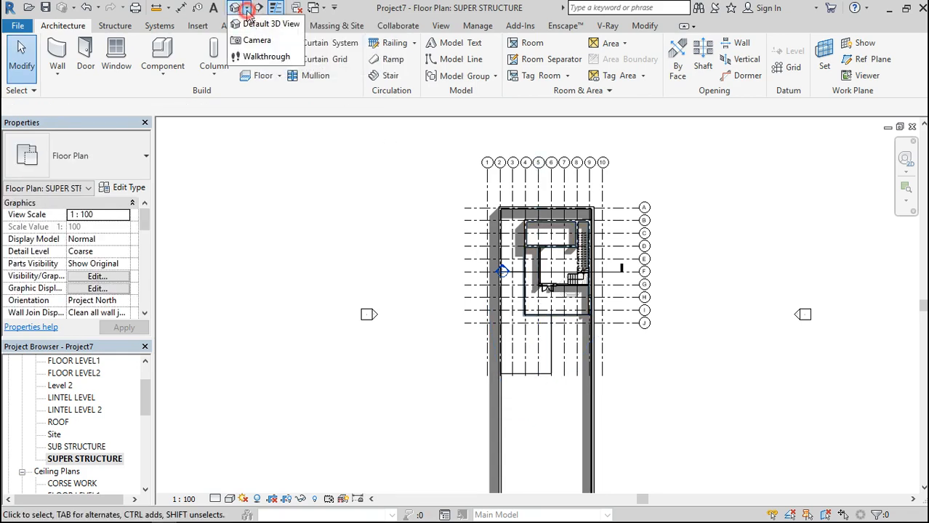
{"action": "left_click", "coordinate": [260, 41]}
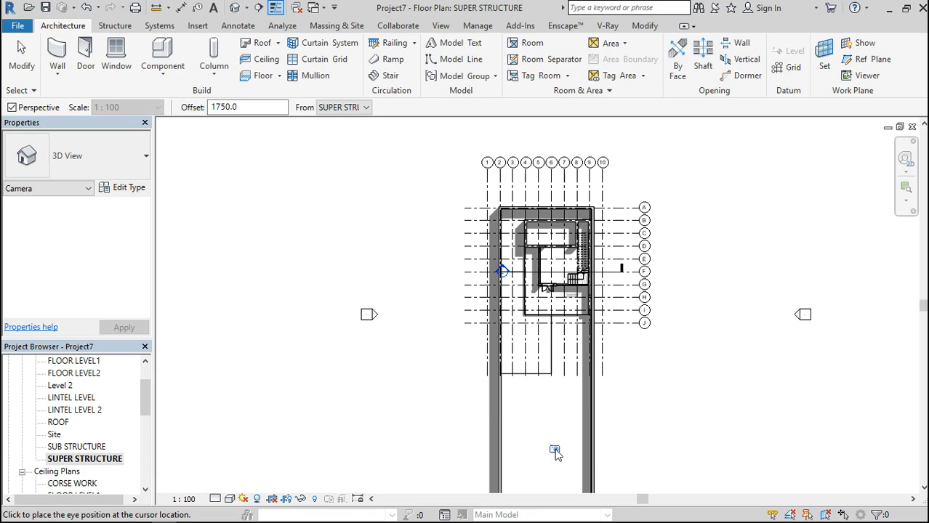
{"action": "scroll", "coordinate": [555, 452], "scroll_direction": "down", "scroll_amount": 3}
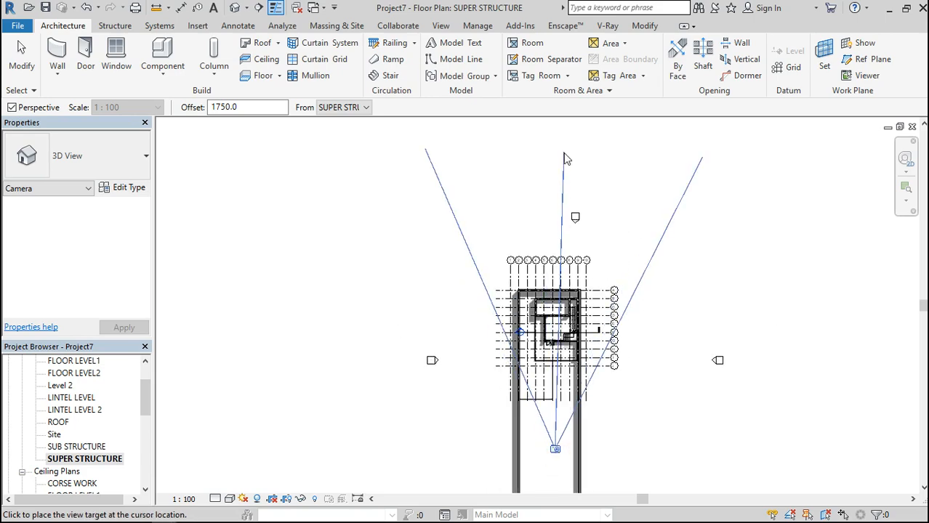
{"action": "left_click", "coordinate": [565, 158]}
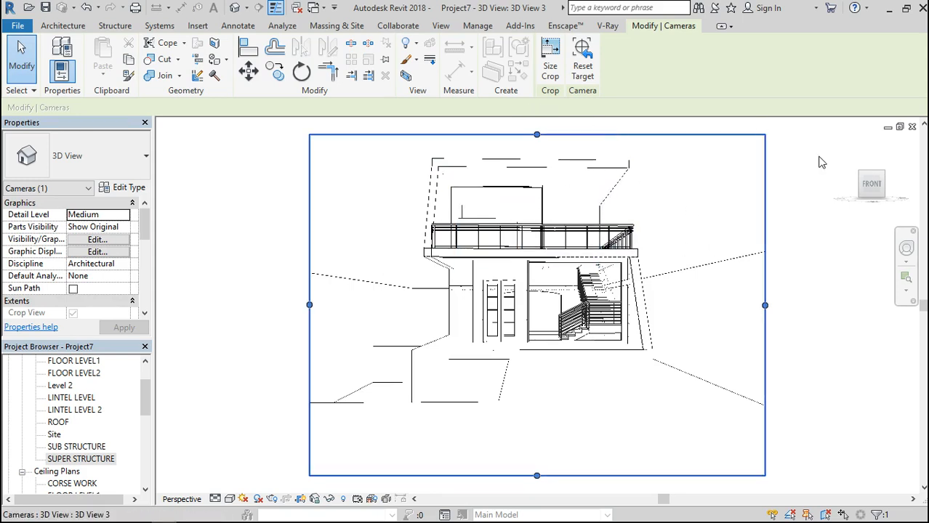
Rotate the new camera view to an oblique angle between front and left of the house, and set its visual style to Realistic.
{"action": "left_click", "coordinate": [864, 189]}
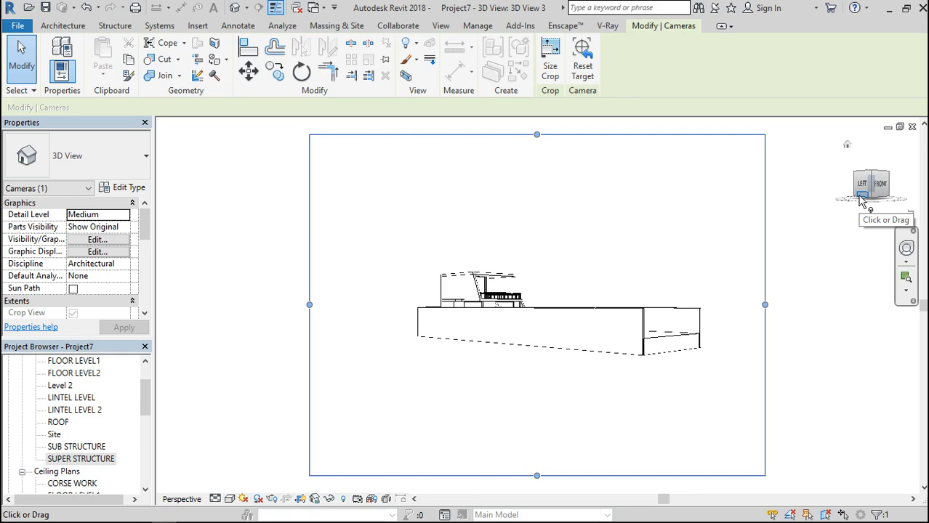
{"action": "left_click", "coordinate": [874, 186]}
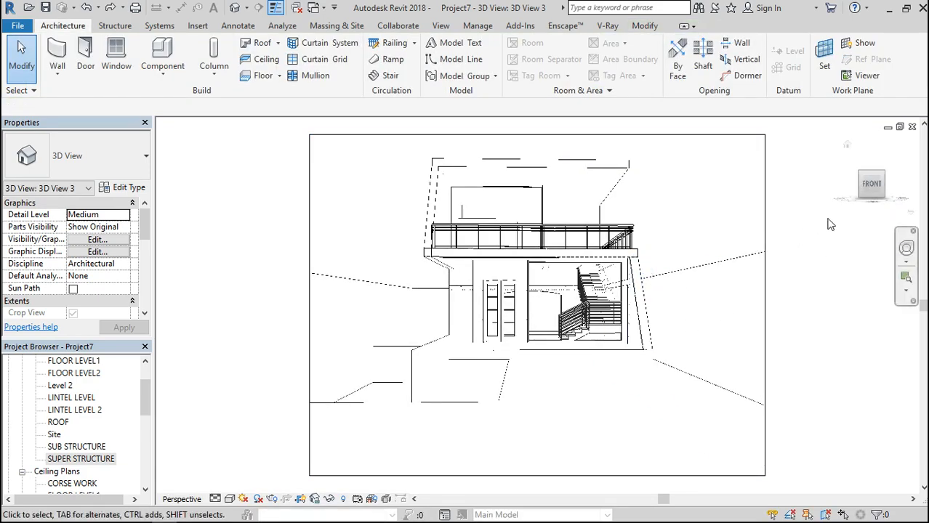
{"action": "left_click_drag", "start_coordinate": [871, 187], "coordinate": [917, 187]}
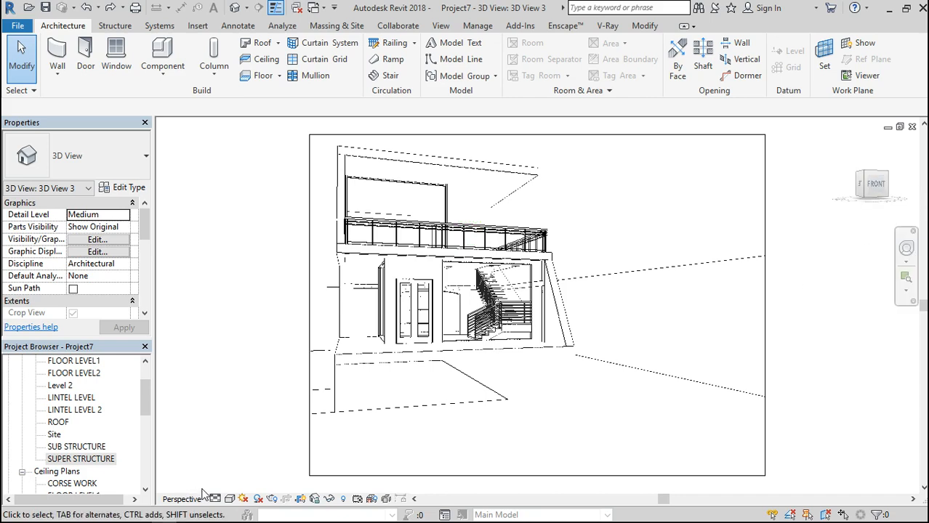
{"action": "left_click", "coordinate": [230, 500]}
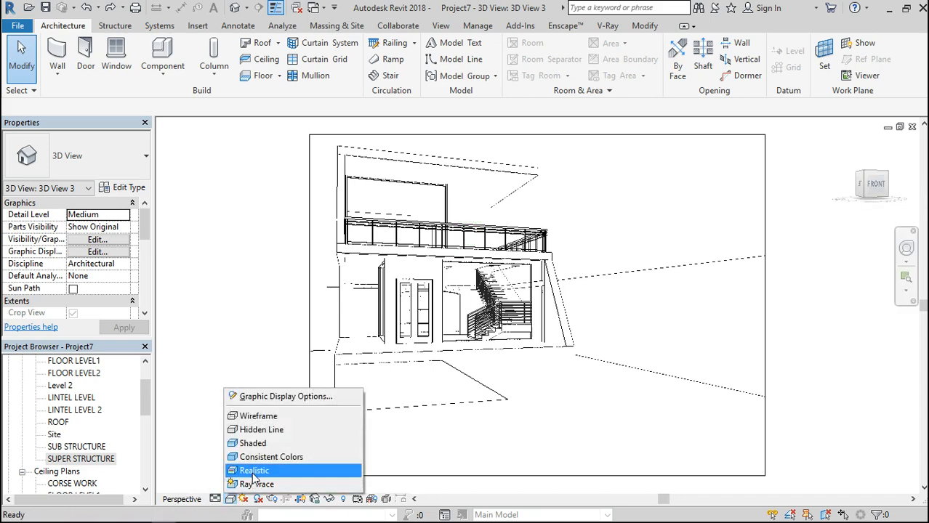
{"action": "left_click", "coordinate": [253, 472]}
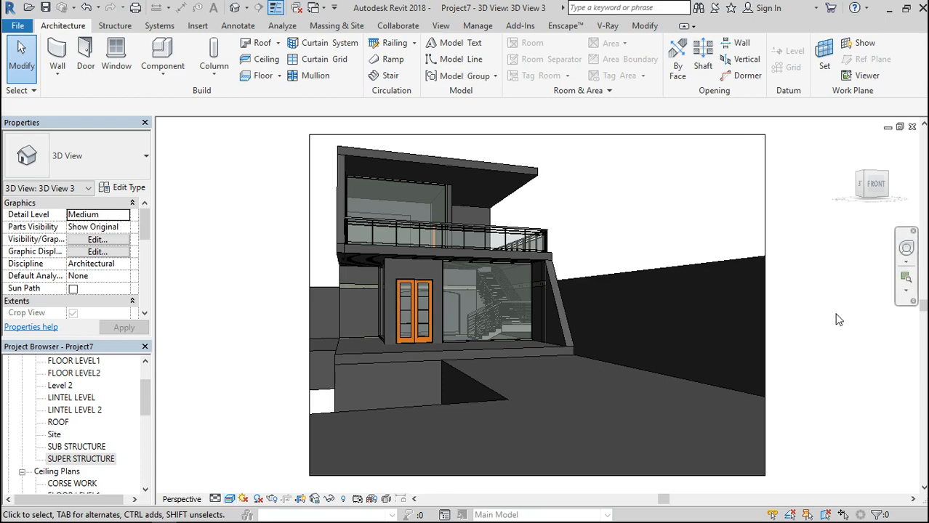
Try other viewing angles and the Wireframe style on the perspective view, and return to the oblique Realistic view.
{"action": "left_click_drag", "start_coordinate": [874, 184], "coordinate": [869, 161]}
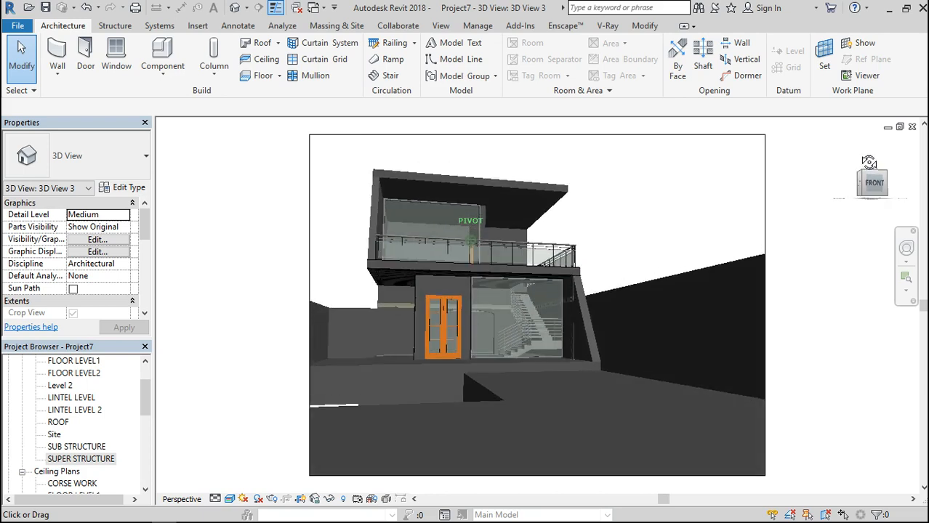
{"action": "left_click_drag", "start_coordinate": [869, 161], "coordinate": [870, 162]}
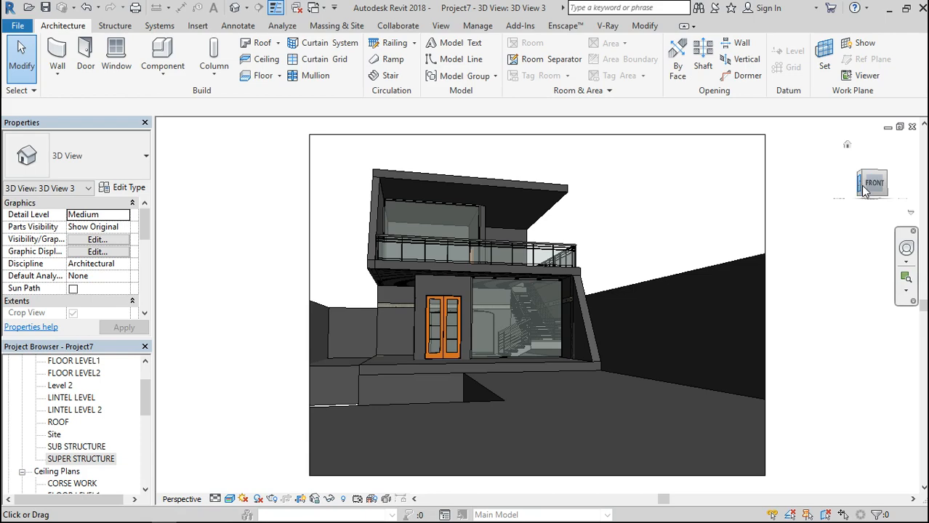
{"action": "mouse_move", "coordinate": [867, 190]}
{"action": "left_mouse_down"}
{"action": "mouse_move", "coordinate": [810, 188]}
{"action": "mouse_move", "coordinate": [863, 187]}
{"action": "left_mouse_up"}
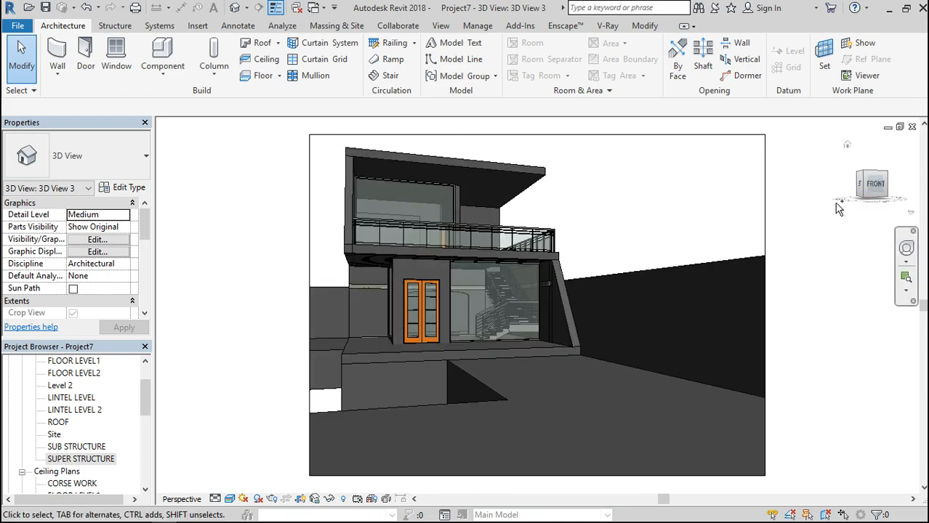
{"action": "key", "text": "w"}
{"action": "key", "text": "f"}
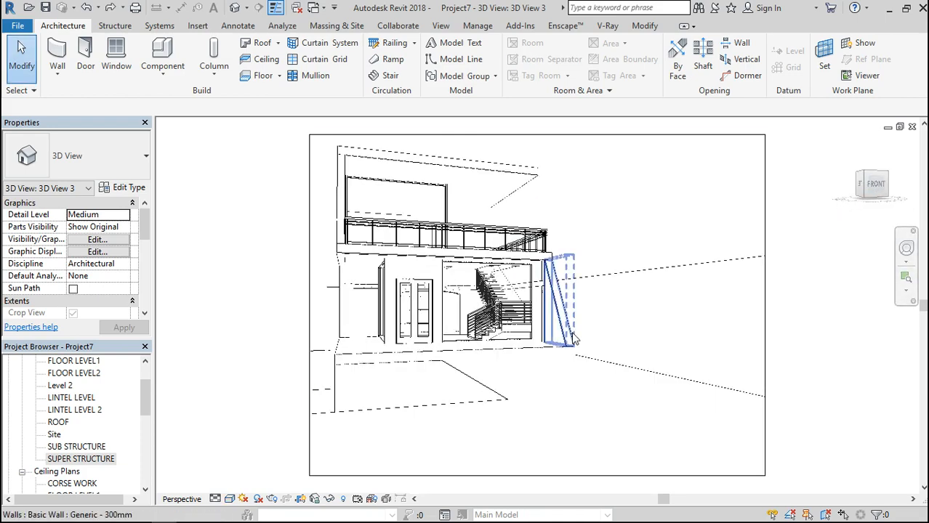
{"action": "left_click", "coordinate": [229, 498]}
{"action": "left_click", "coordinate": [260, 471]}
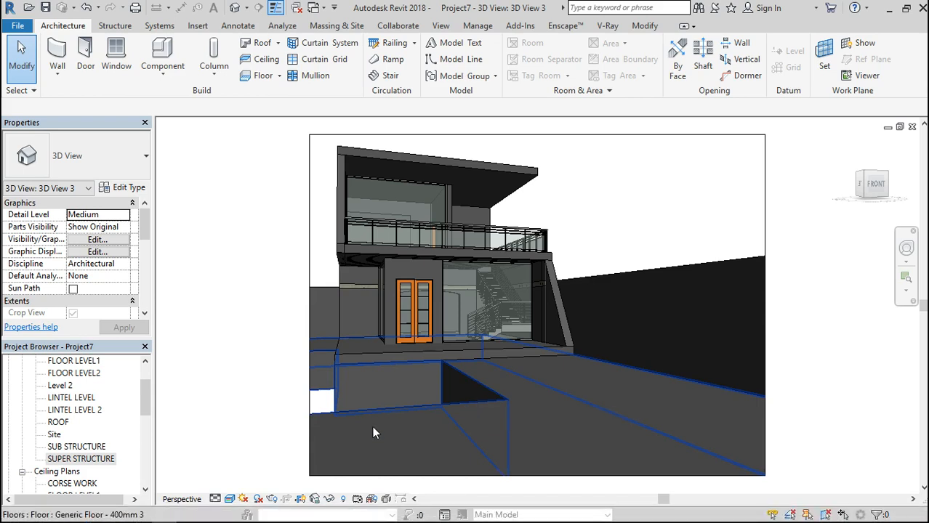
In the SUPER STRUCTURE plan, start a Generic Floor - 400mm 2 sketch and pick boundary lines around the recessed area south and west of the house.
{"action": "double_click", "coordinate": [85, 458]}
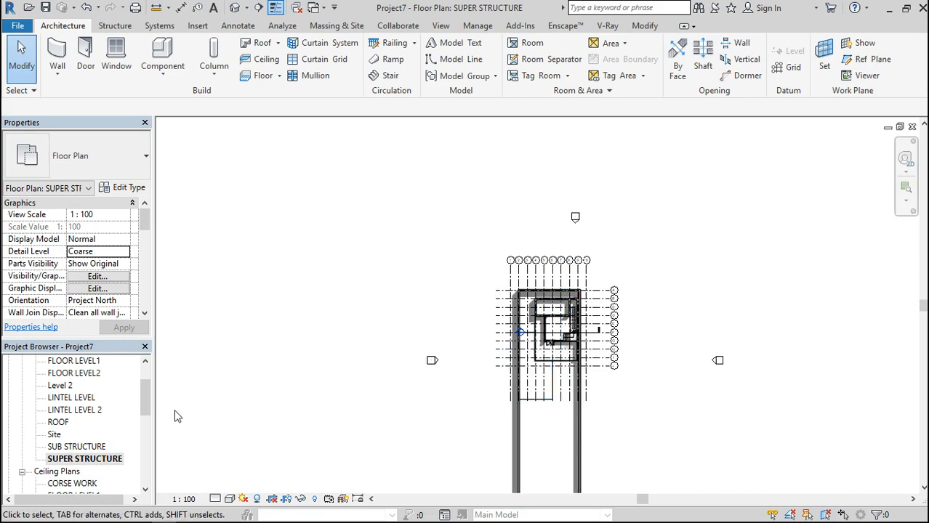
{"action": "left_click", "coordinate": [267, 78]}
{"action": "scroll", "coordinate": [559, 404], "scroll_direction": "up", "scroll_amount": 5}
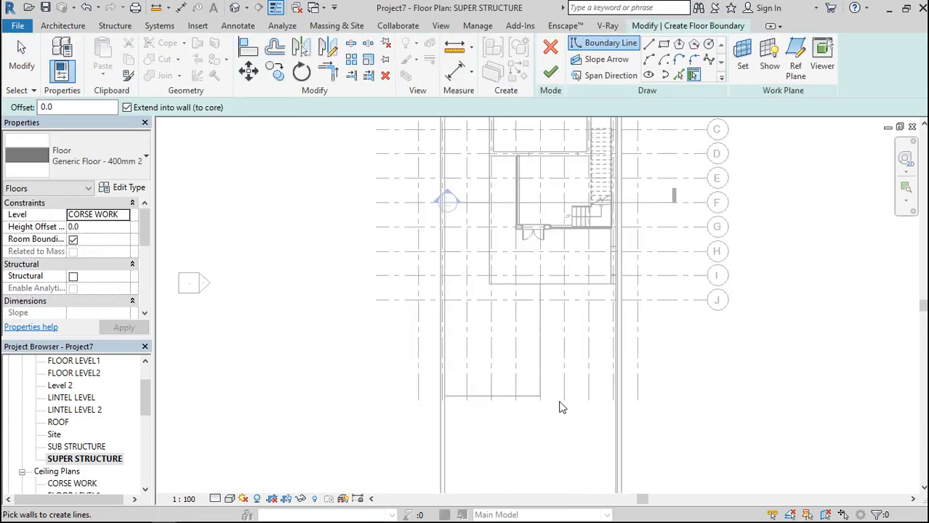
{"action": "left_click", "coordinate": [678, 75]}
{"action": "left_click", "coordinate": [462, 392]}
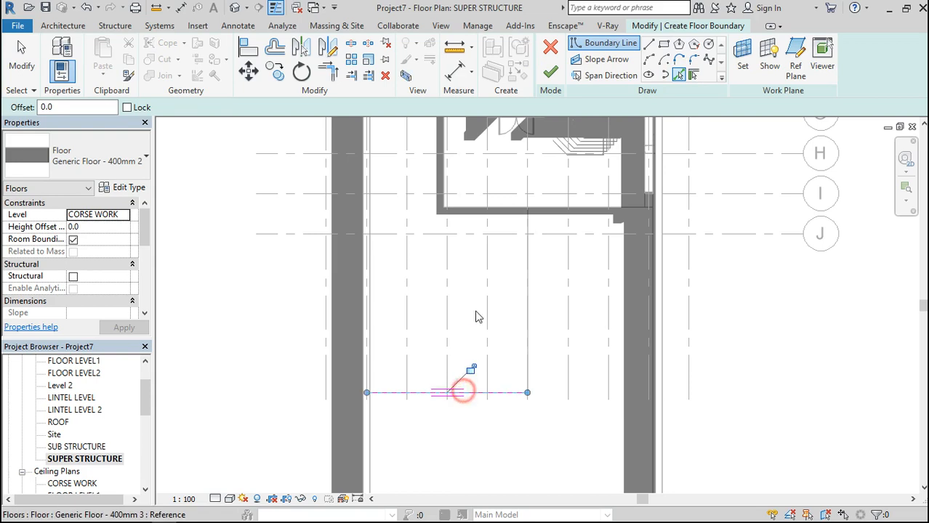
{"action": "left_click", "coordinate": [525, 287]}
{"action": "left_click", "coordinate": [472, 209]}
{"action": "left_click", "coordinate": [442, 166]}
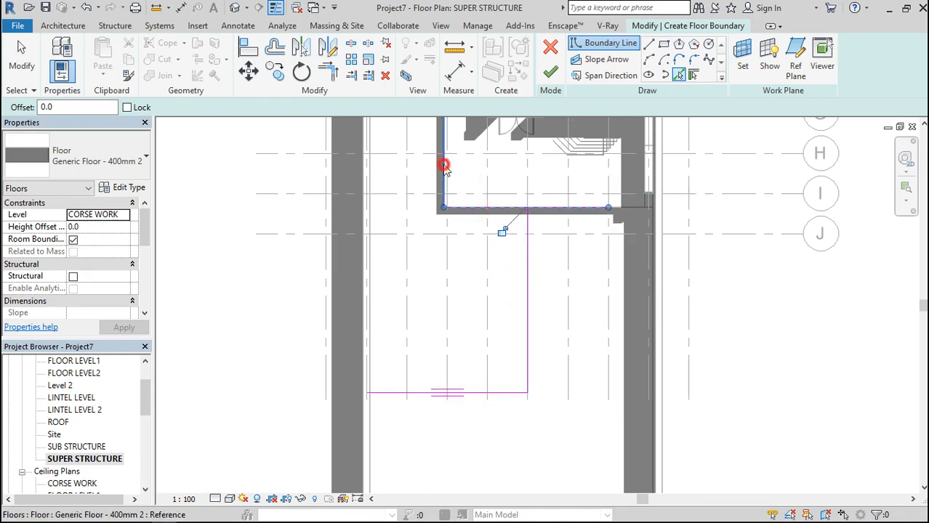
{"action": "scroll", "coordinate": [507, 371], "scroll_direction": "down", "scroll_amount": 2}
{"action": "left_click", "coordinate": [434, 241]}
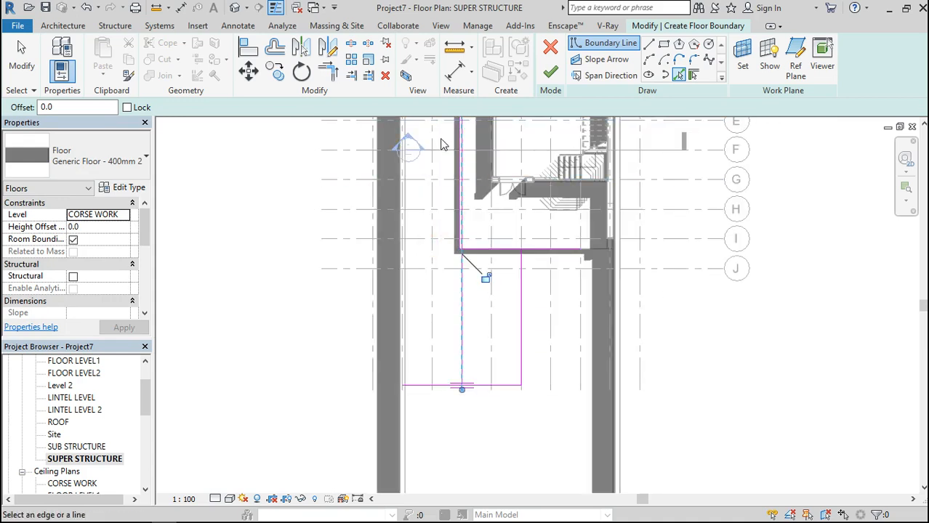
{"action": "left_click", "coordinate": [441, 155]}
{"action": "left_click", "coordinate": [405, 240]}
Trim the picked floor lines into corners at the recess's southwest end and along the house platform's west and south edges.
{"action": "left_click", "coordinate": [327, 71]}
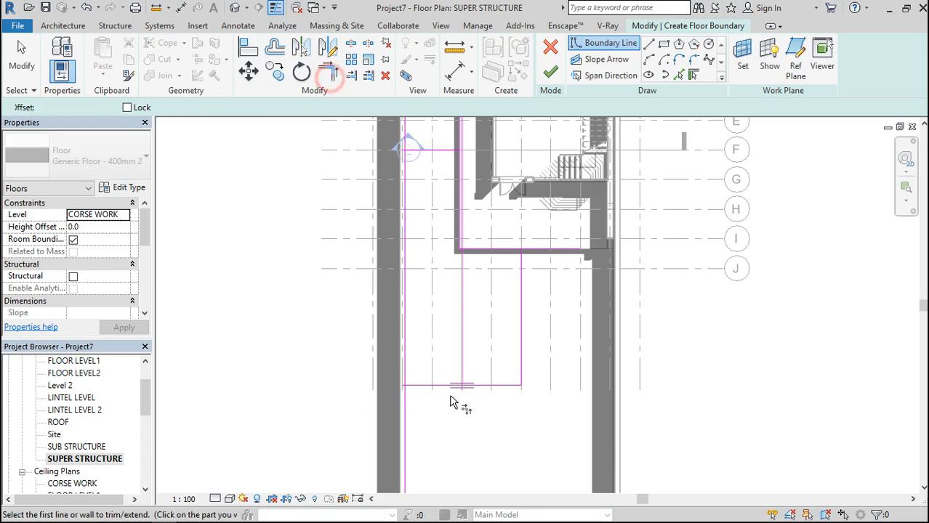
{"action": "left_click", "coordinate": [425, 387]}
{"action": "left_click", "coordinate": [402, 351]}
{"action": "scroll", "coordinate": [461, 222], "scroll_direction": "up", "scroll_amount": 4}
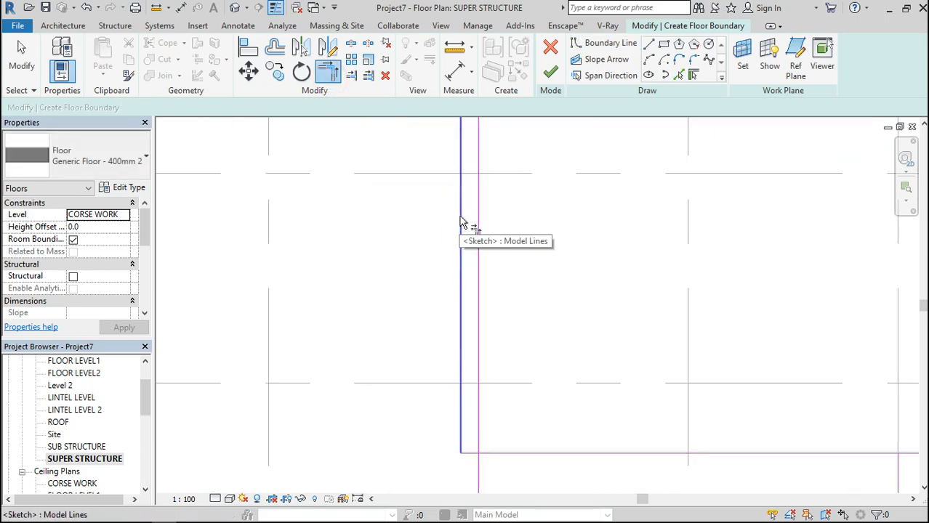
{"action": "left_click", "coordinate": [464, 367]}
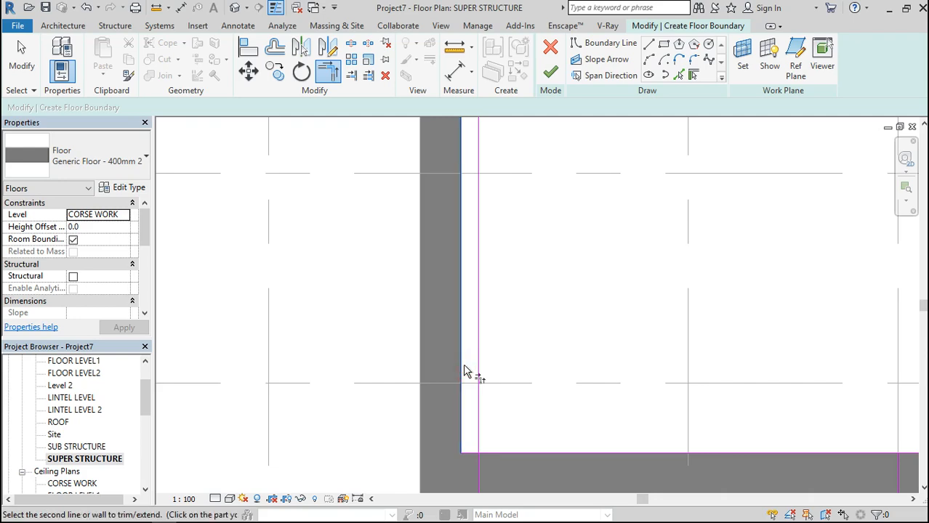
{"action": "scroll", "coordinate": [464, 372], "scroll_direction": "down", "scroll_amount": 5}
{"action": "left_click", "coordinate": [513, 378]}
{"action": "left_click", "coordinate": [510, 377]}
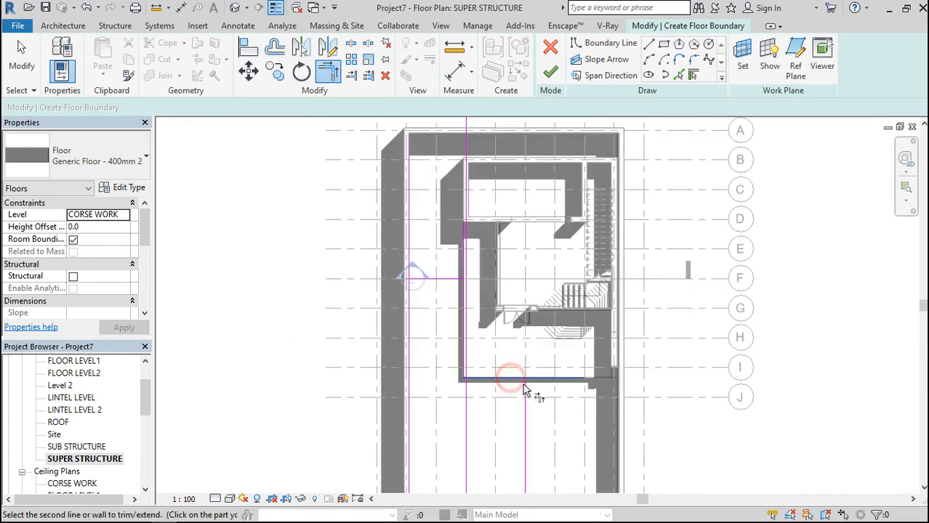
{"action": "left_click", "coordinate": [526, 427]}
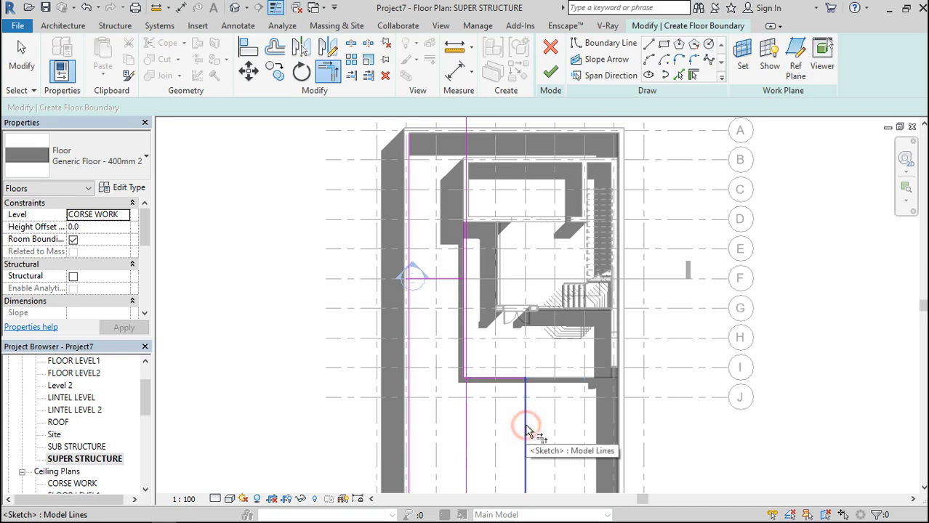
Trim the short boundary line at grid F to the platform's west edge and the outer west boundary line.
{"action": "left_click", "coordinate": [435, 279]}
{"action": "left_click", "coordinate": [458, 299]}
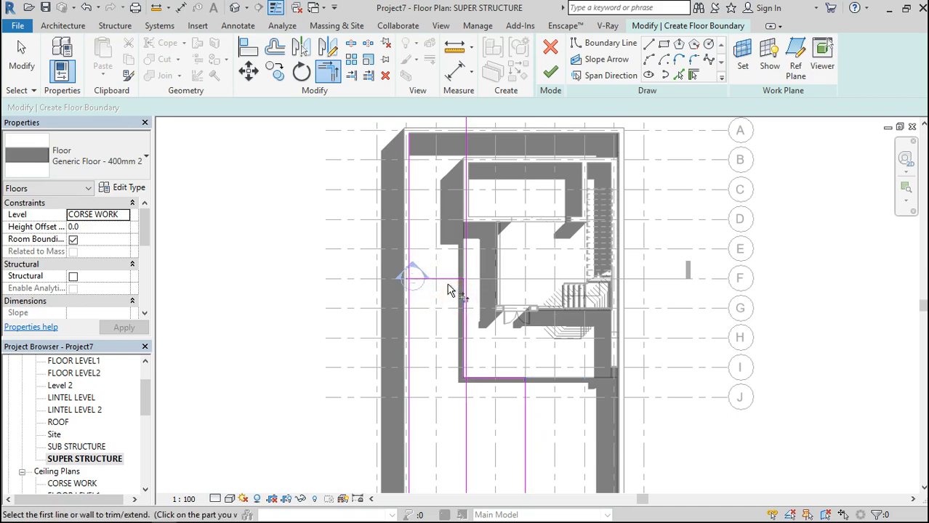
{"action": "left_click", "coordinate": [442, 278]}
{"action": "left_click", "coordinate": [410, 307]}
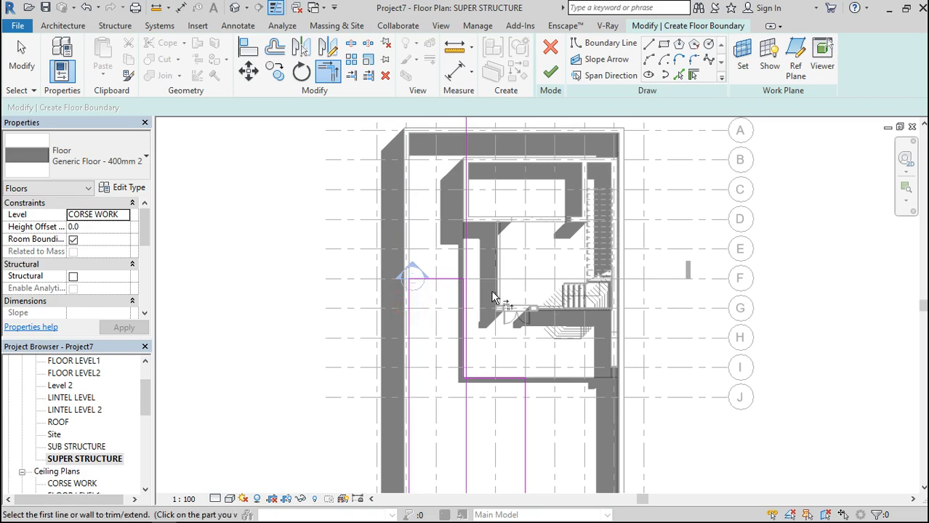
Delete the leftover full-length sketch line near grid 4 and finish the floor boundary.
{"action": "key", "text": "Escape"}
{"action": "left_click", "coordinate": [465, 253]}
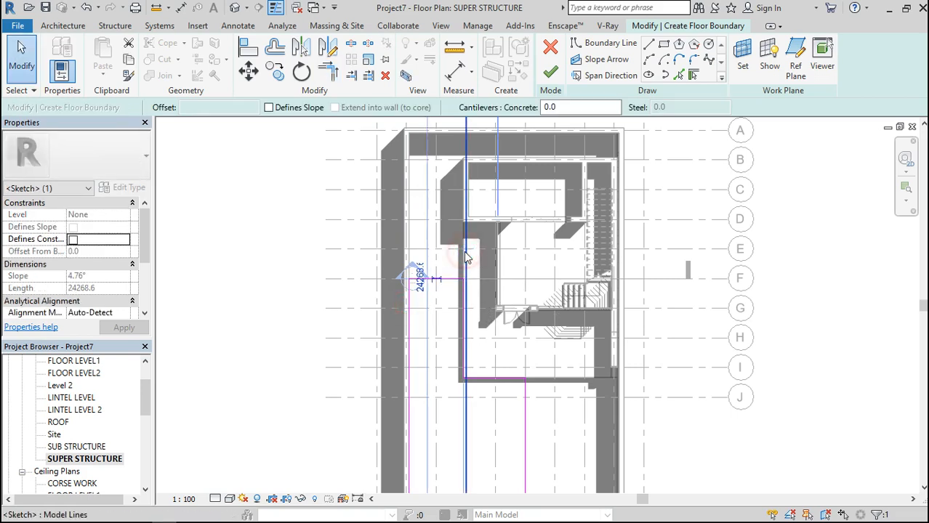
{"action": "key", "text": "Escape"}
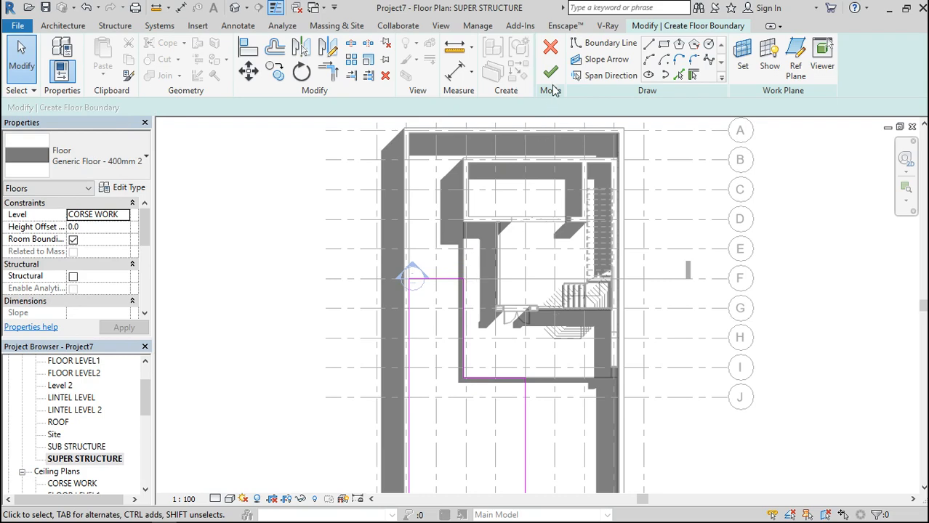
{"action": "left_click", "coordinate": [550, 71]}
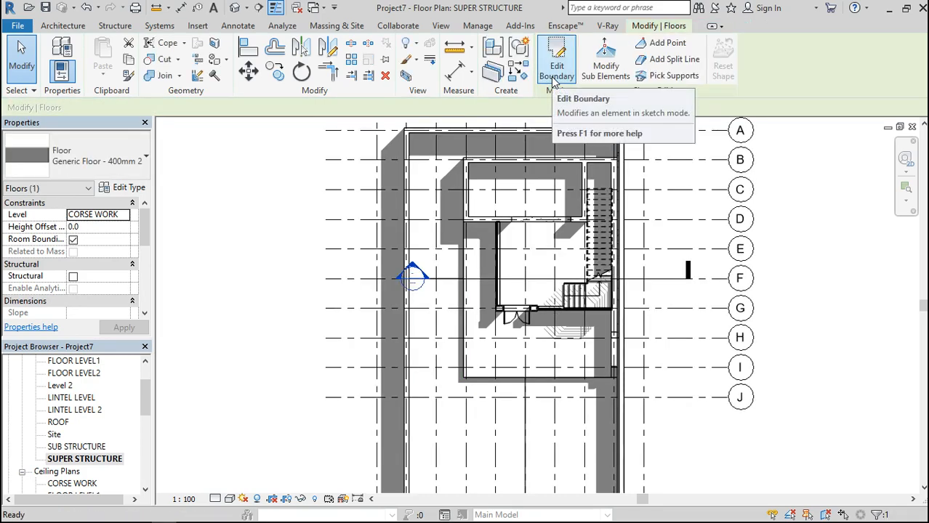
In the 3D view, assign the new recess floor to the SUPER STRUCTURE level with a height offset of -400.
{"action": "left_click", "coordinate": [234, 7]}
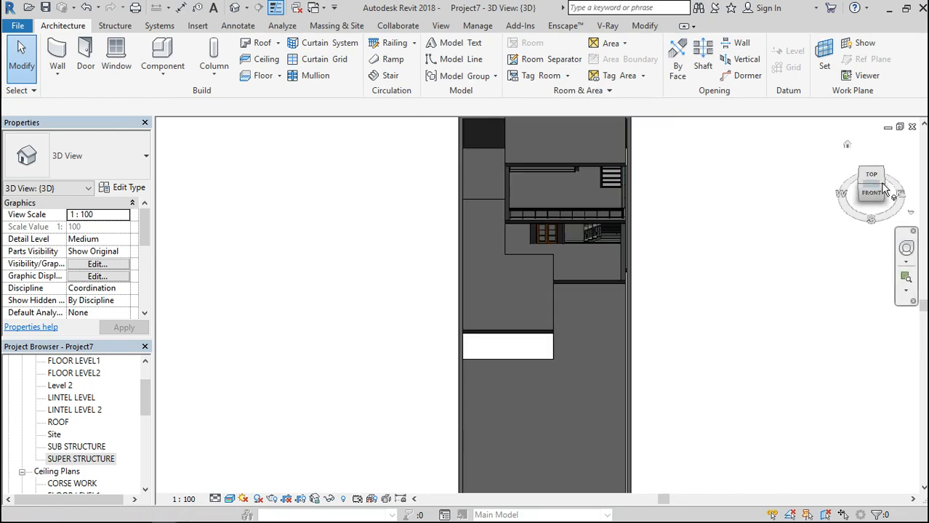
{"action": "left_click_drag", "start_coordinate": [880, 192], "coordinate": [910, 186]}
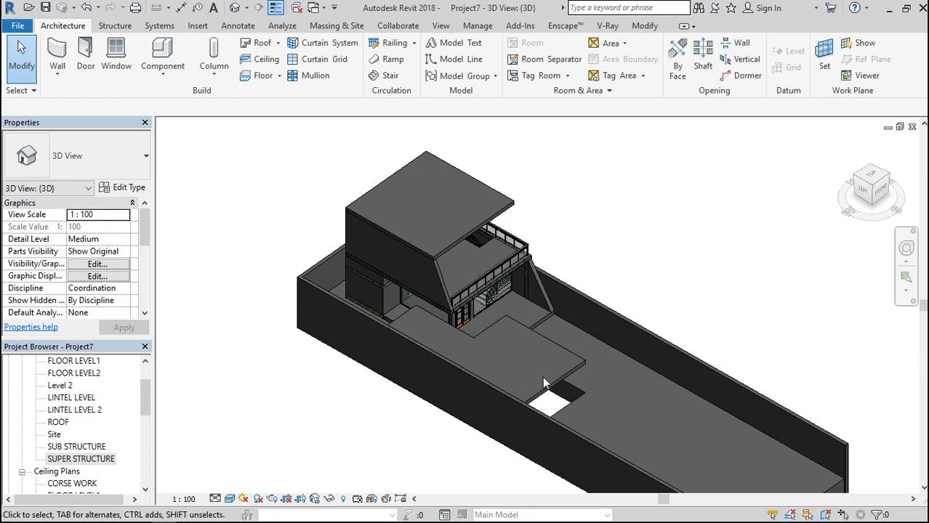
{"action": "left_click", "coordinate": [548, 391]}
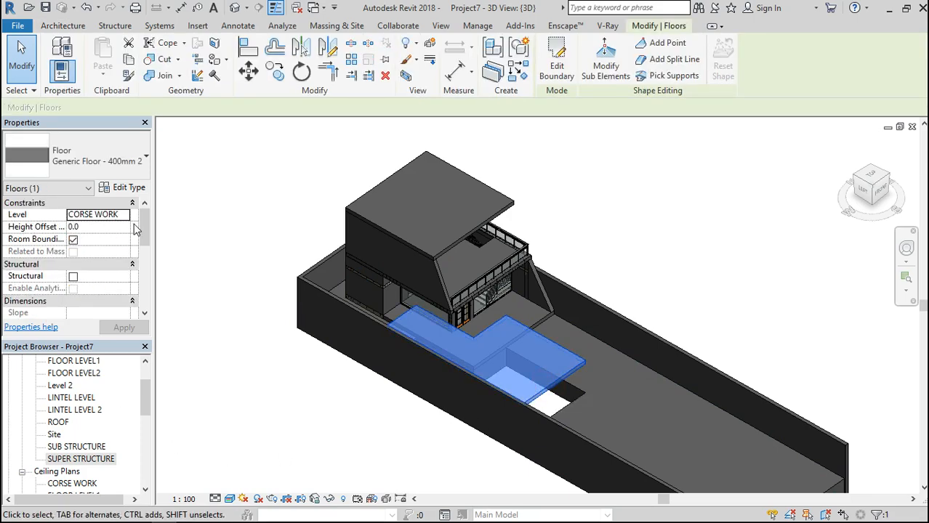
{"action": "left_click", "coordinate": [124, 215]}
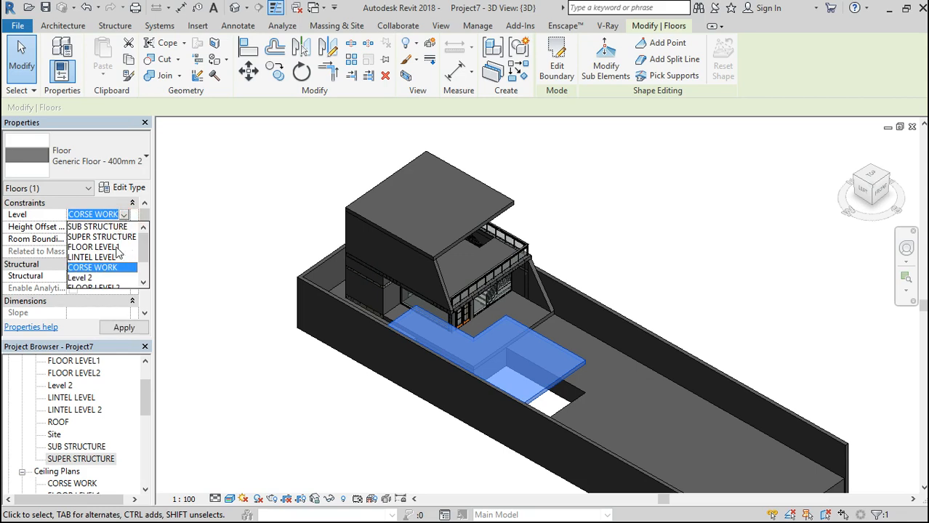
{"action": "left_click", "coordinate": [105, 238]}
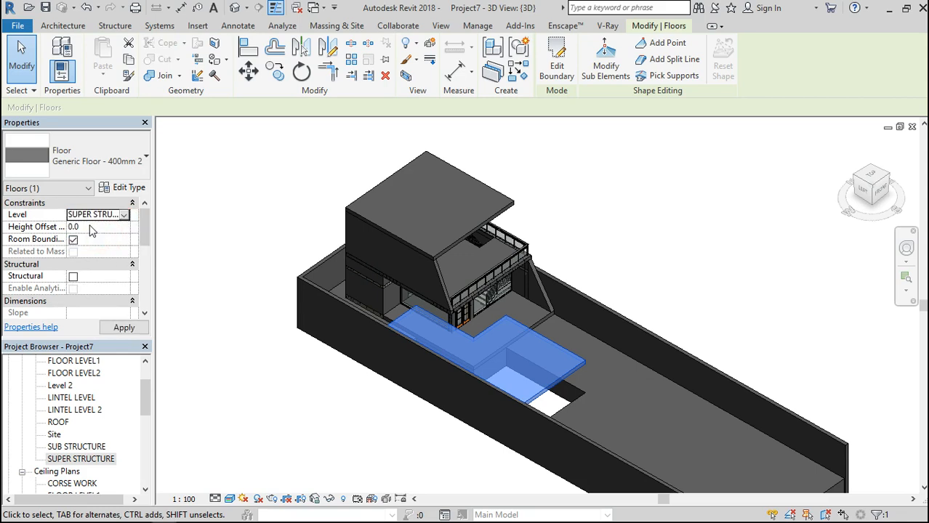
{"action": "left_click", "coordinate": [90, 227]}
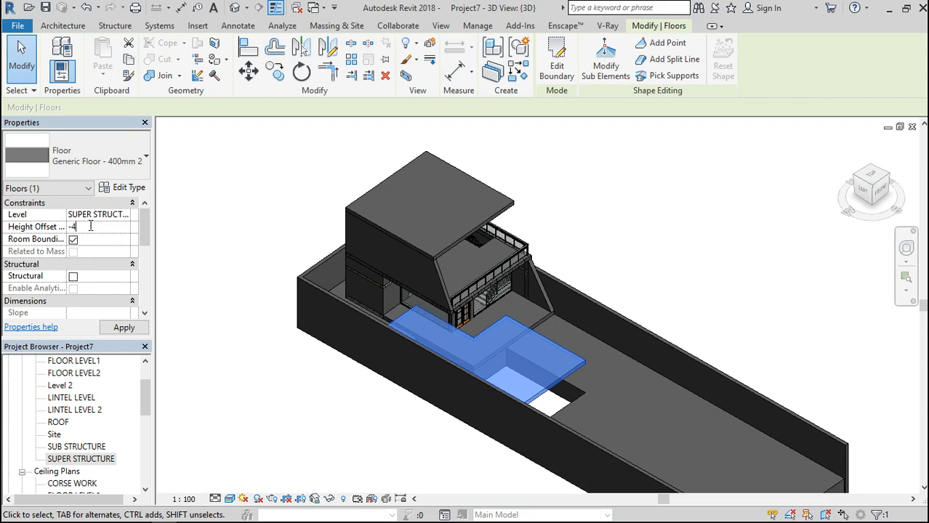
{"action": "left_click", "coordinate": [124, 327]}
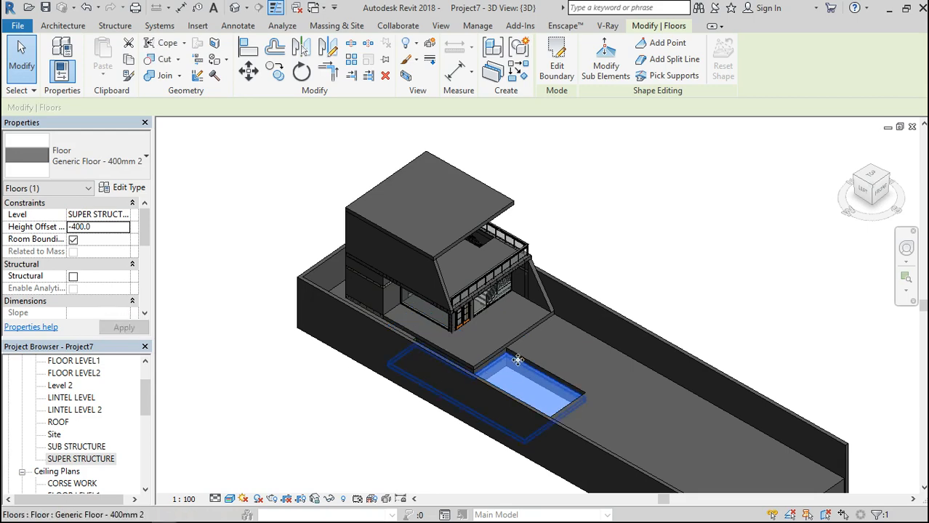
Re-enter the recess floor's height offset as -400 and apply it.
{"action": "scroll", "coordinate": [517, 360], "scroll_direction": "up", "scroll_amount": 5}
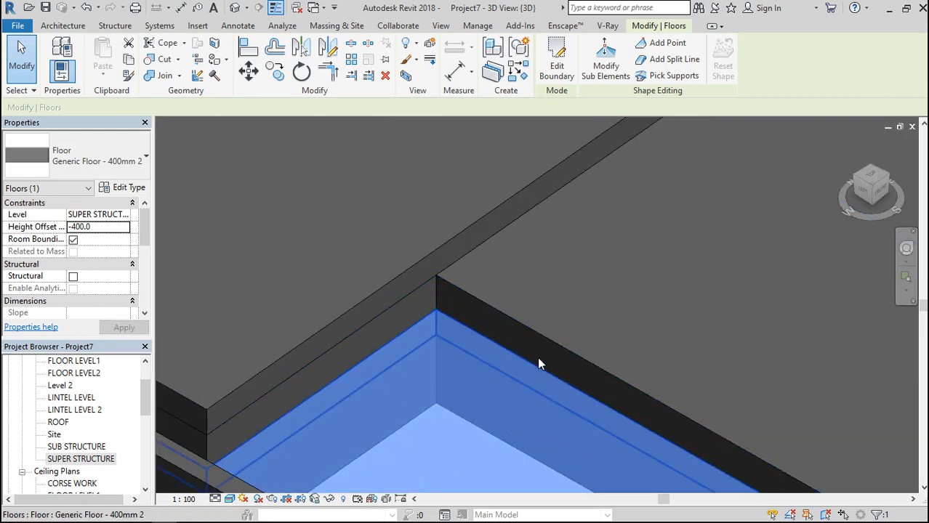
{"action": "left_click", "coordinate": [109, 227]}
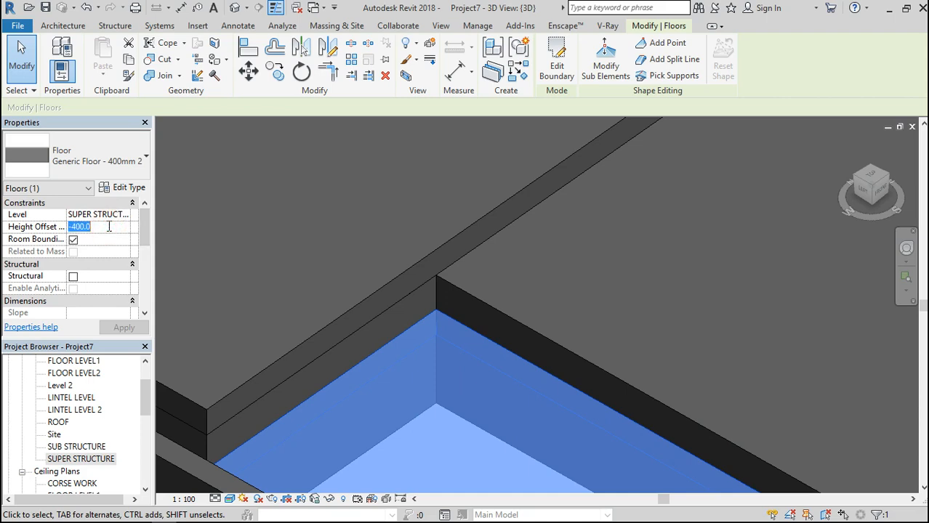
{"action": "type", "text": "-"}
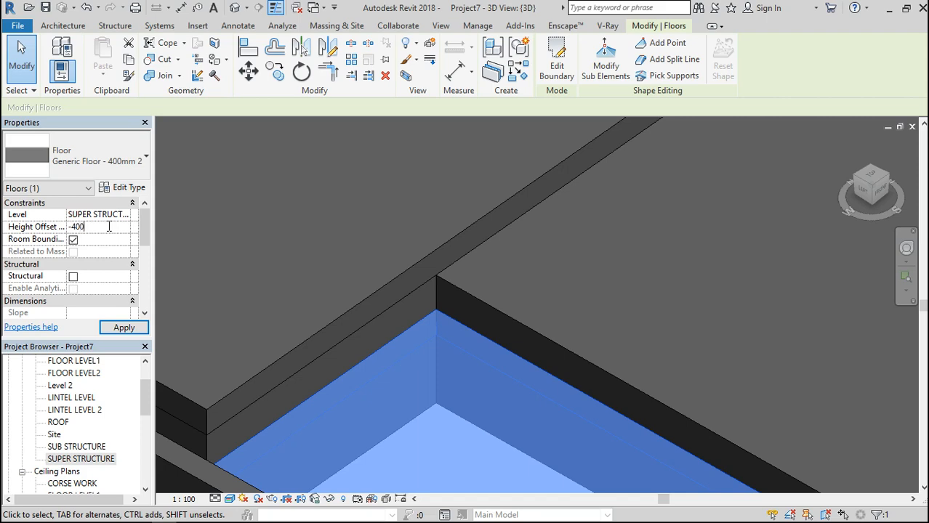
{"action": "left_click", "coordinate": [123, 327]}
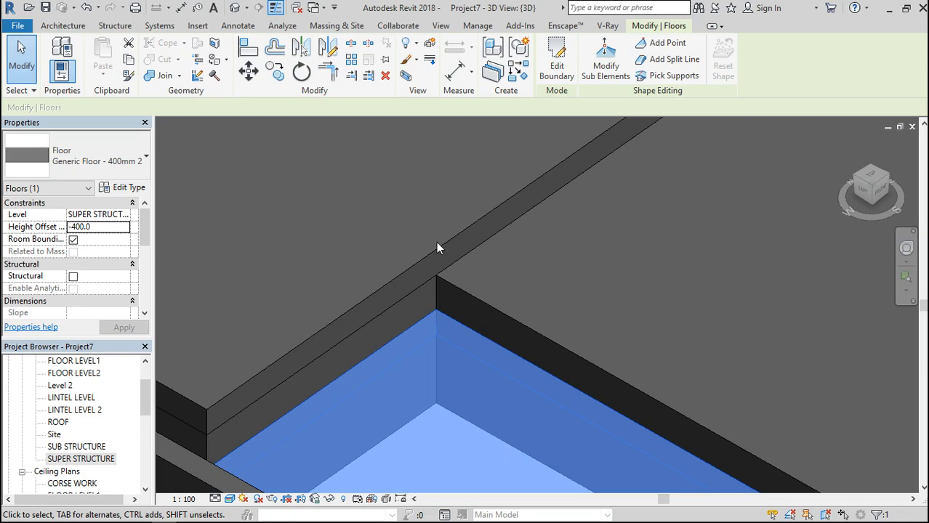
{"action": "scroll", "coordinate": [558, 265], "scroll_direction": "down", "scroll_amount": 5}
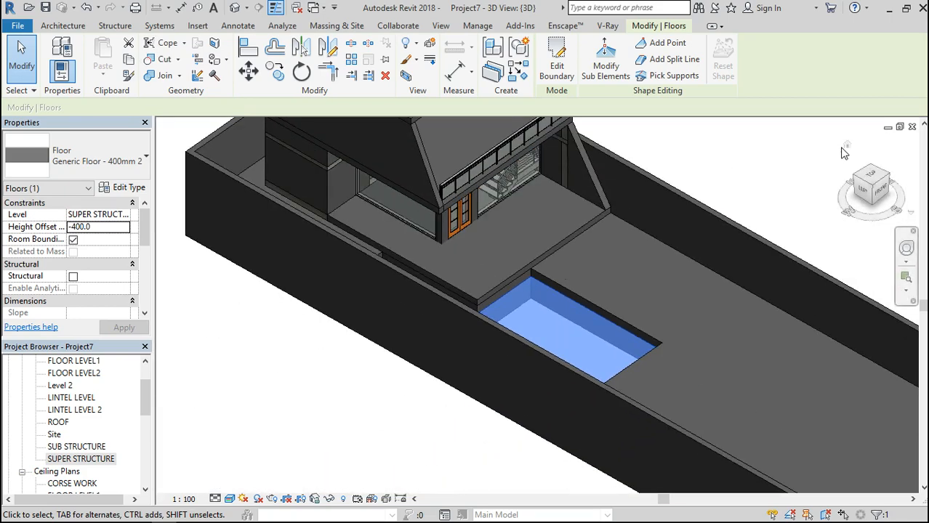
Check the recess floor in the perspective views 3D View 1, 3D View 2 and 3D View 3.
{"action": "left_click", "coordinate": [143, 409]}
{"action": "scroll", "coordinate": [87, 399], "scroll_direction": "down", "scroll_amount": 3}
{"action": "double_click", "coordinate": [50, 398]}
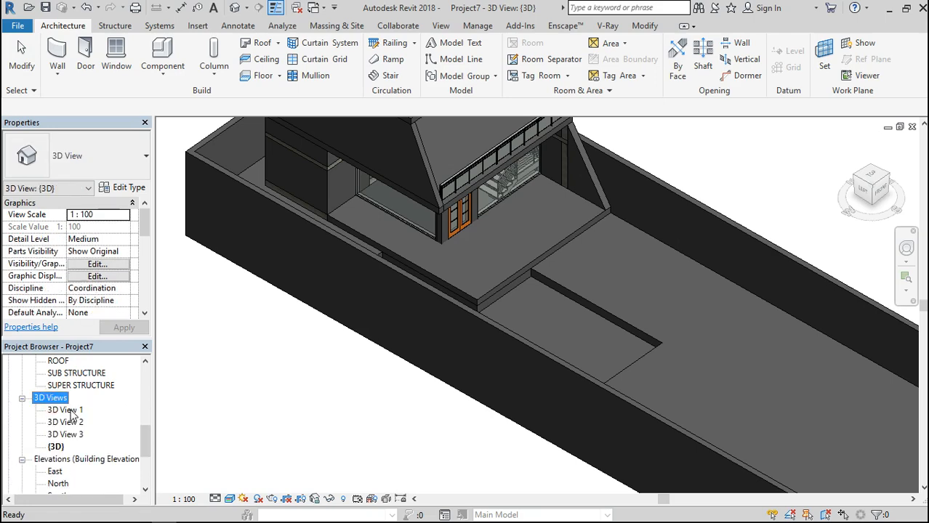
{"action": "double_click", "coordinate": [65, 410]}
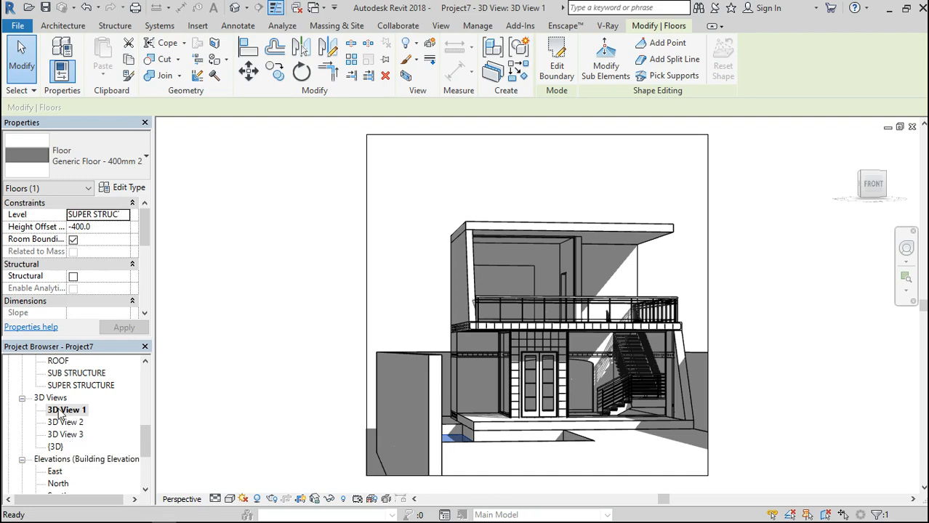
{"action": "double_click", "coordinate": [65, 422]}
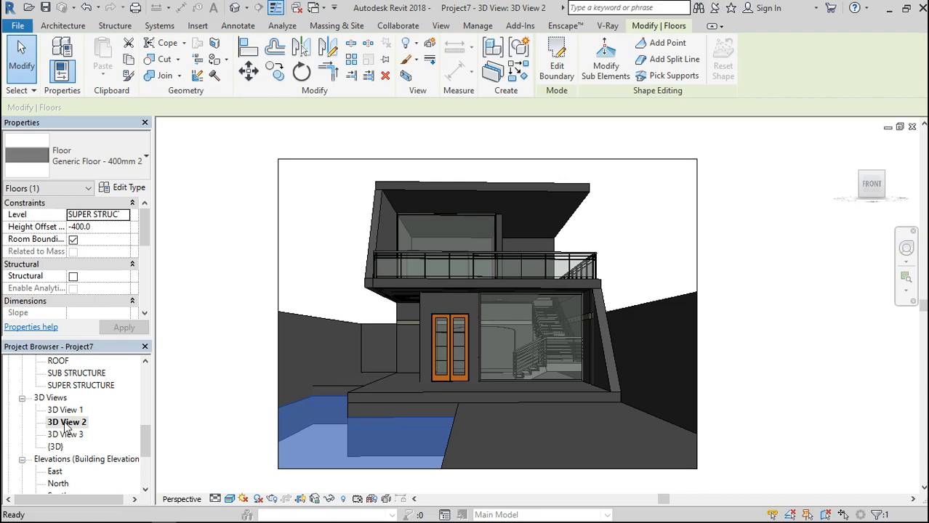
{"action": "double_click", "coordinate": [65, 435]}
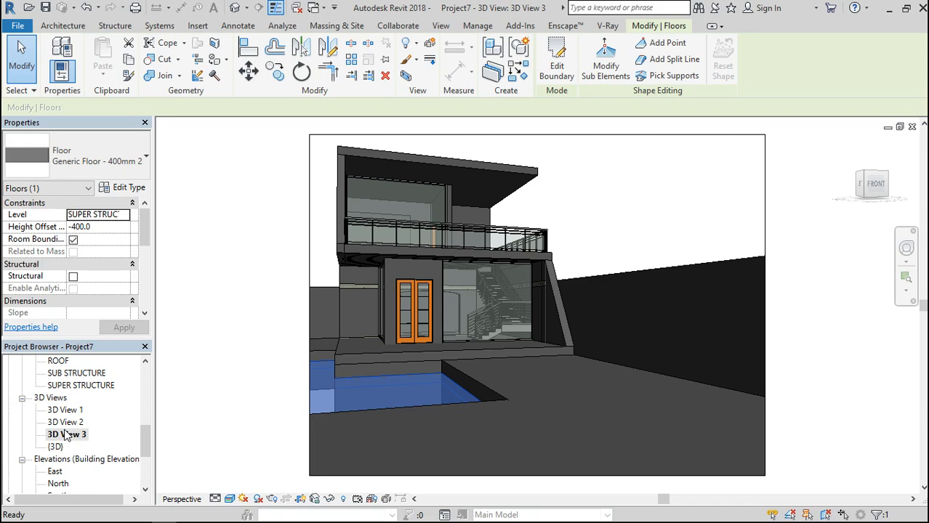
Select the 3D View 3 camera and, in the Level 2 plan, nudge it west and north toward the house.
{"action": "left_click", "coordinate": [311, 213]}
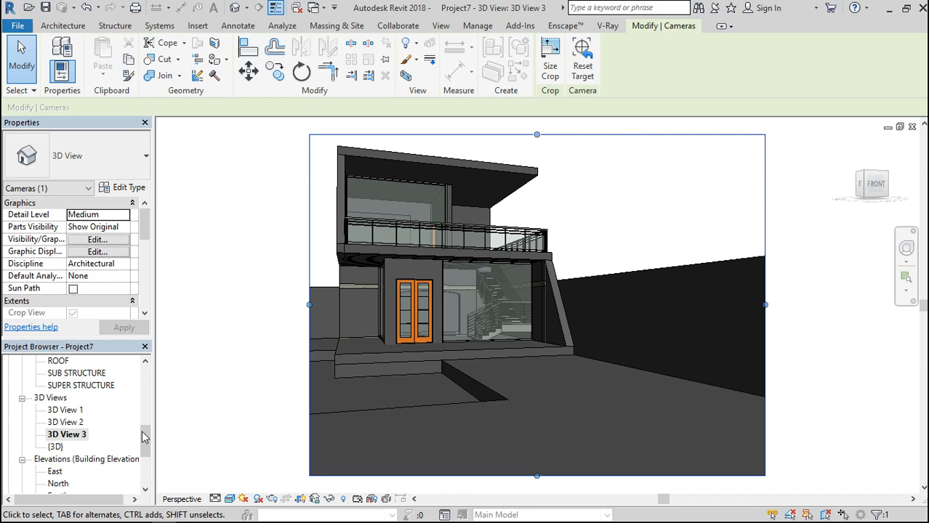
{"action": "key", "text": "Escape"}
{"action": "left_click_drag", "start_coordinate": [148, 445], "coordinate": [148, 400]}
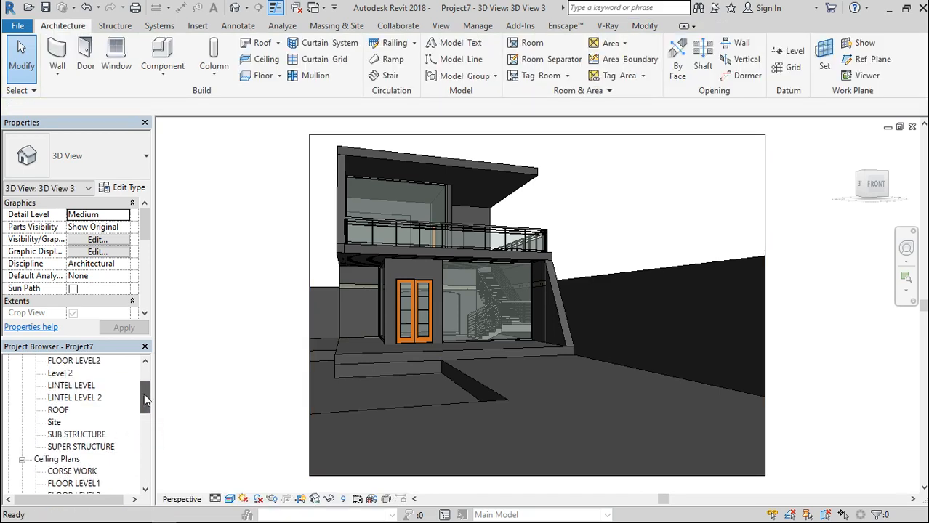
{"action": "double_click", "coordinate": [62, 374]}
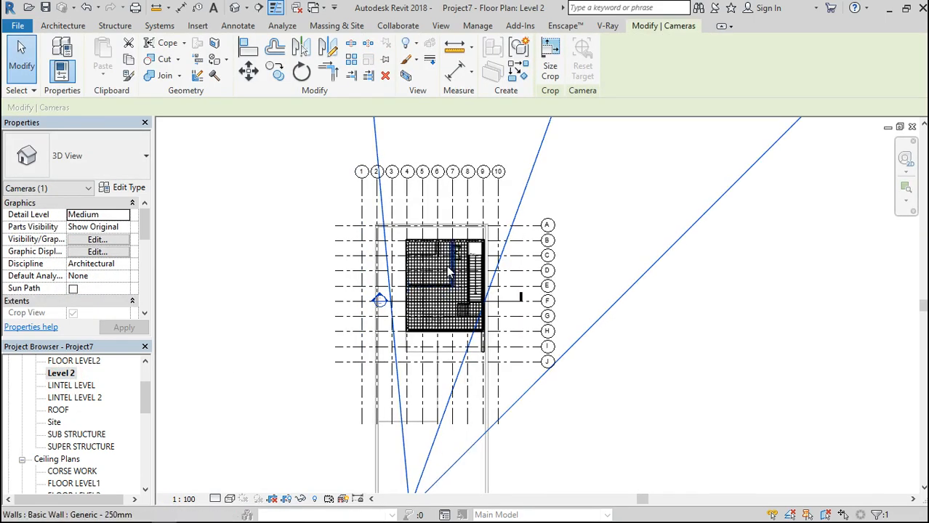
{"action": "scroll", "coordinate": [428, 375], "scroll_direction": "down", "scroll_amount": 3}
{"action": "key", "text": "Left"}
{"action": "key", "text": "Left"}
{"action": "key", "text": "Left"}
{"action": "key", "text": "Left"}
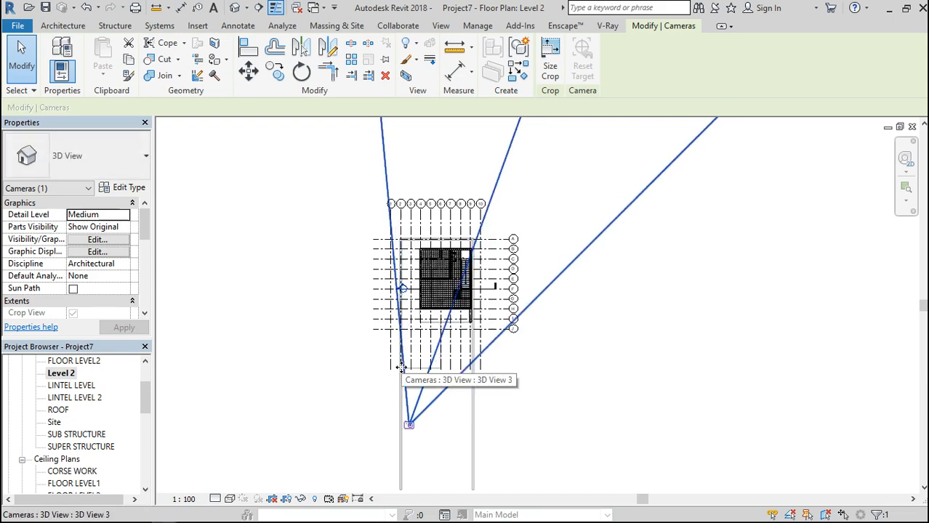
{"action": "key", "text": "Up"}
{"action": "key", "text": "Up"}
{"action": "key", "text": "Up"}
{"action": "key", "text": "Up"}
{"action": "key", "text": "Up"}
{"action": "key", "text": "Up"}
{"action": "key", "text": "Up"}
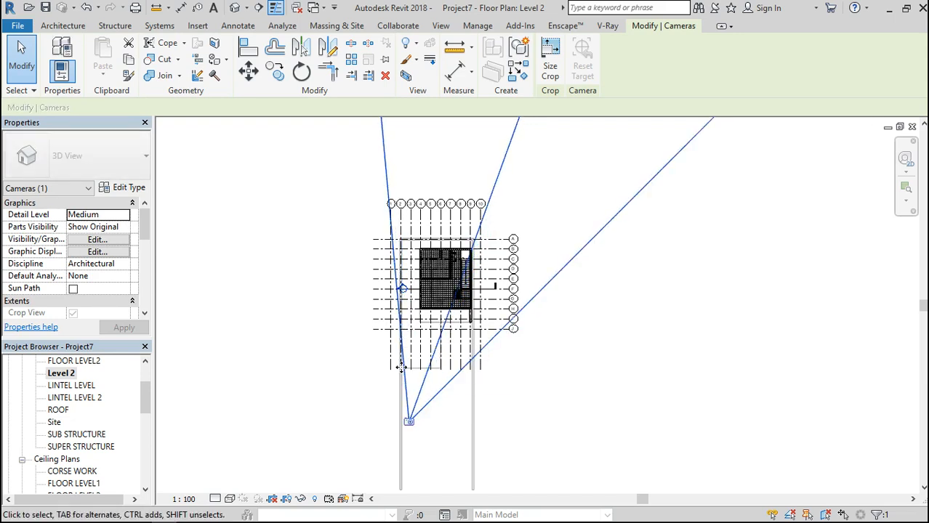
{"action": "key", "text": "Up"}
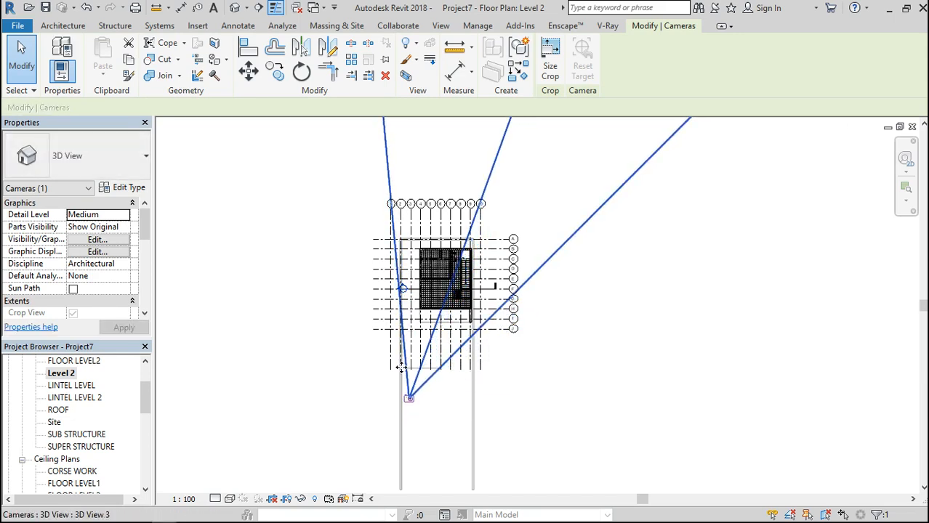
Return to the camera's view, extend its upper crop edge above the roof and raise the lower edge slightly.
{"action": "right_click", "coordinate": [339, 374]}
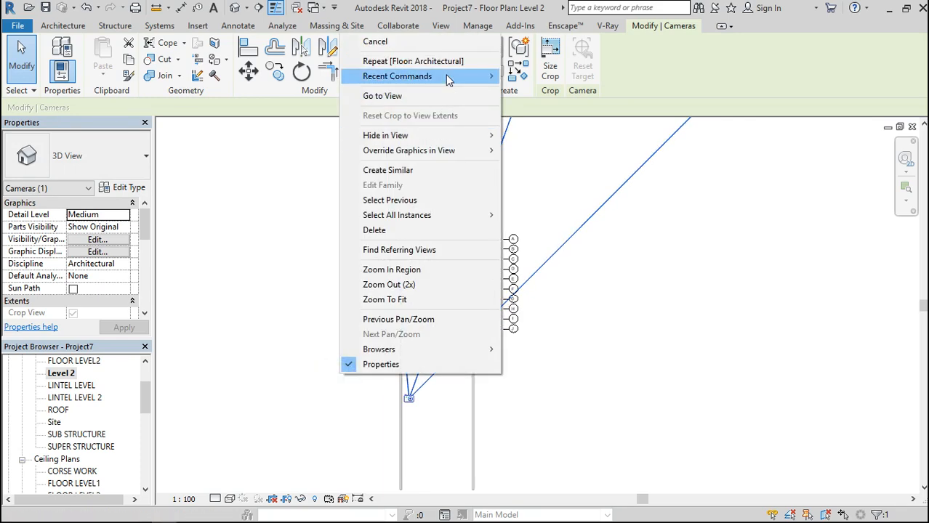
{"action": "left_click", "coordinate": [440, 96]}
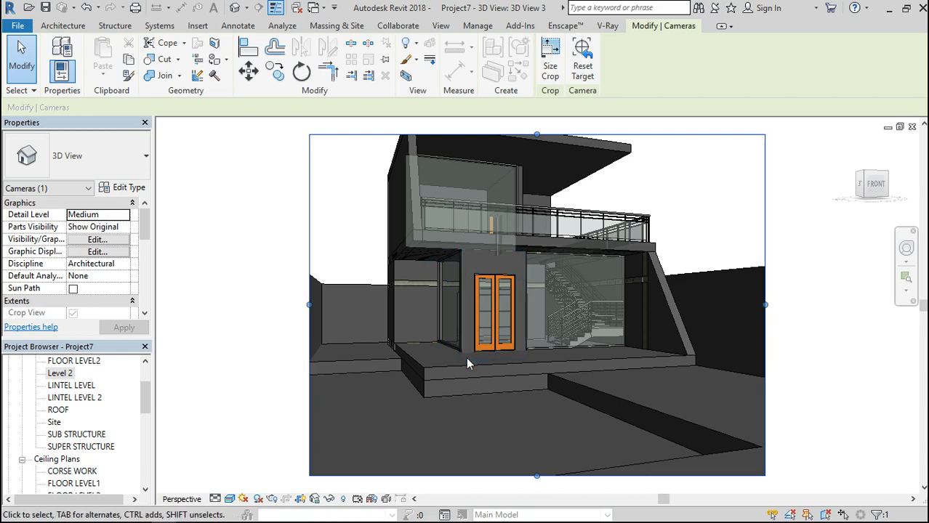
{"action": "scroll", "coordinate": [466, 357], "scroll_direction": "down", "scroll_amount": 2}
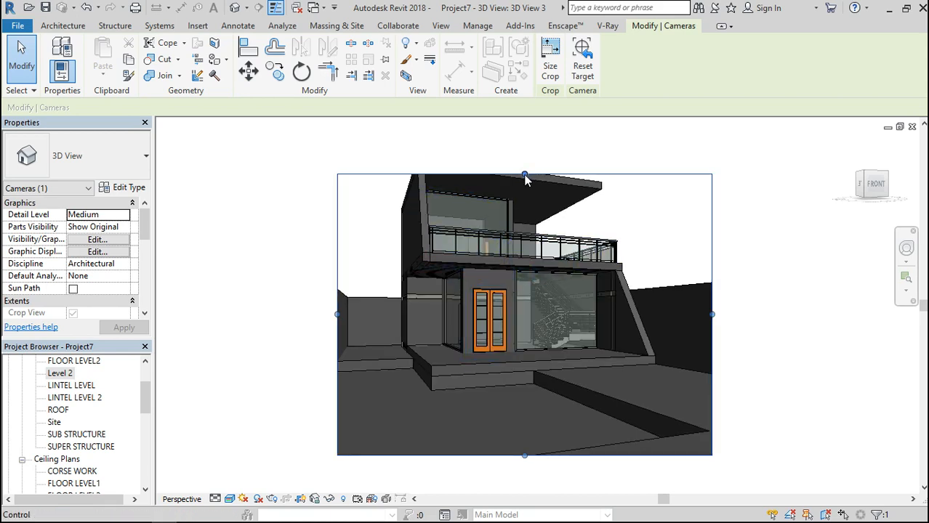
{"action": "left_click_drag", "start_coordinate": [524, 175], "coordinate": [524, 156]}
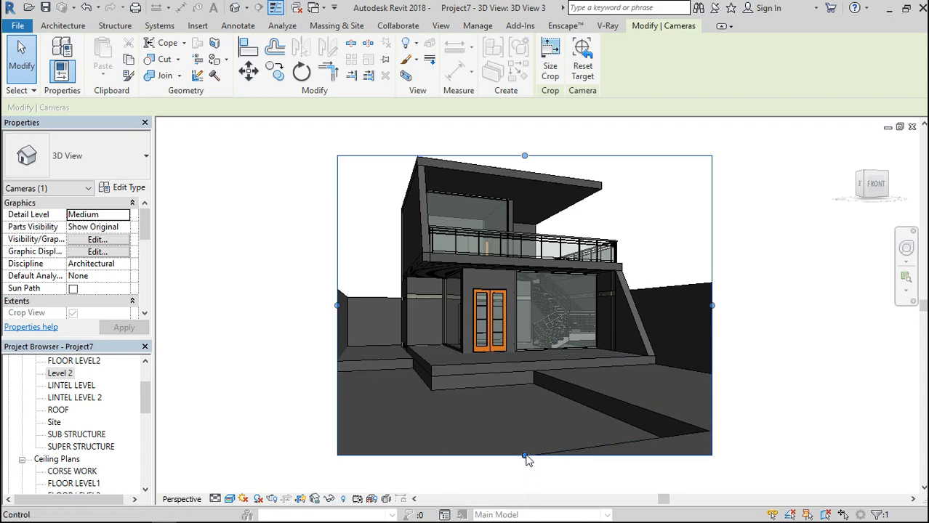
{"action": "left_click_drag", "start_coordinate": [524, 456], "coordinate": [523, 448]}
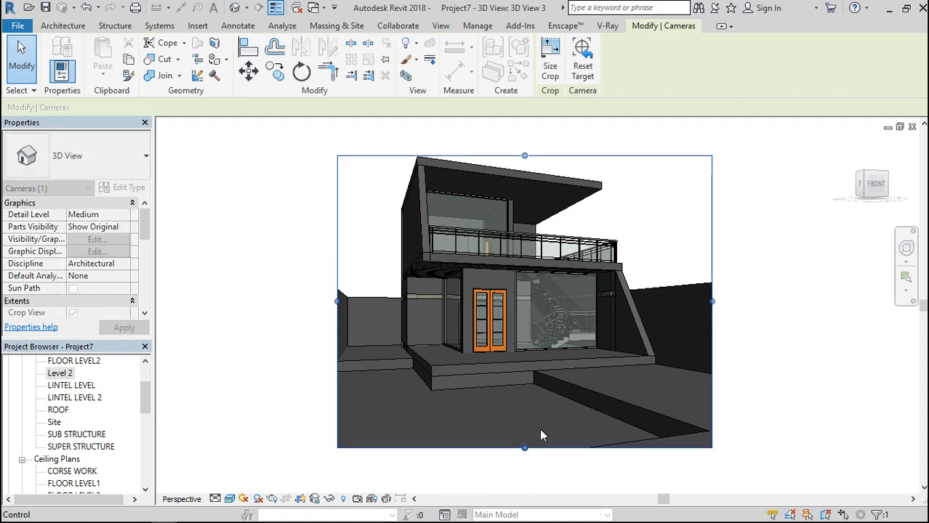
Set the recess floor's height offset to -100 and deselect it.
{"action": "left_click", "coordinate": [575, 402]}
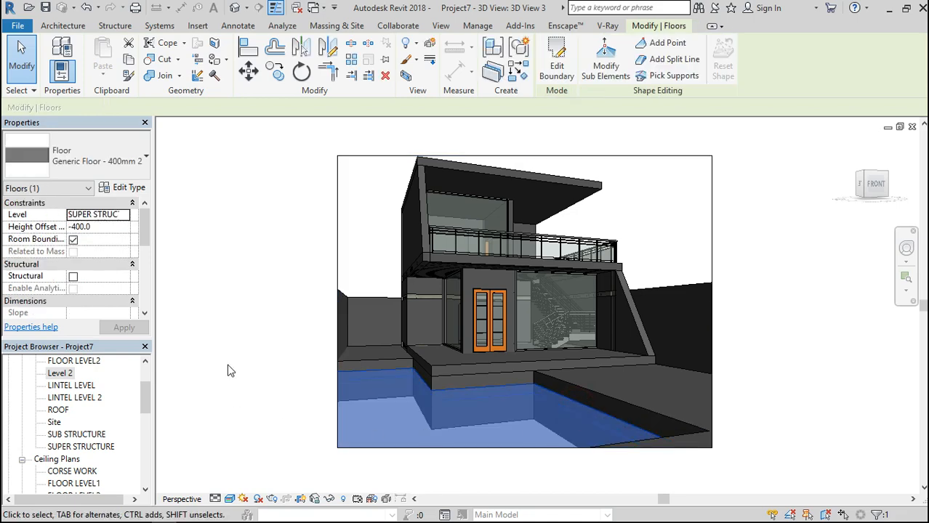
{"action": "scroll", "coordinate": [506, 382], "scroll_direction": "up", "scroll_amount": 5}
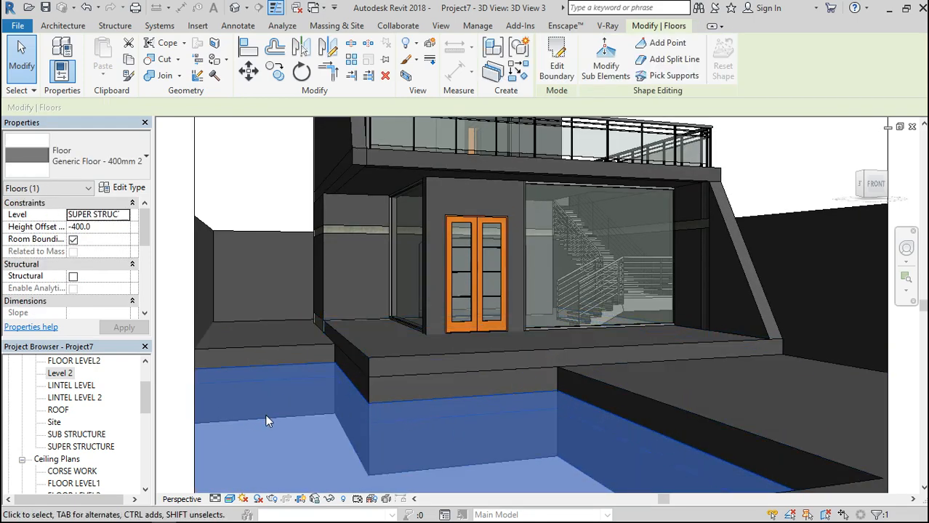
{"action": "left_click", "coordinate": [97, 227]}
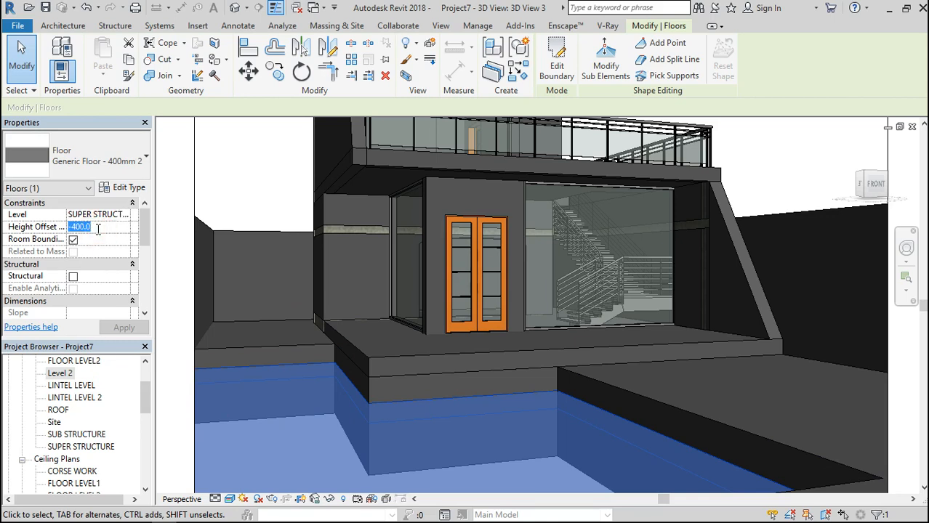
{"action": "type", "text": "-100"}
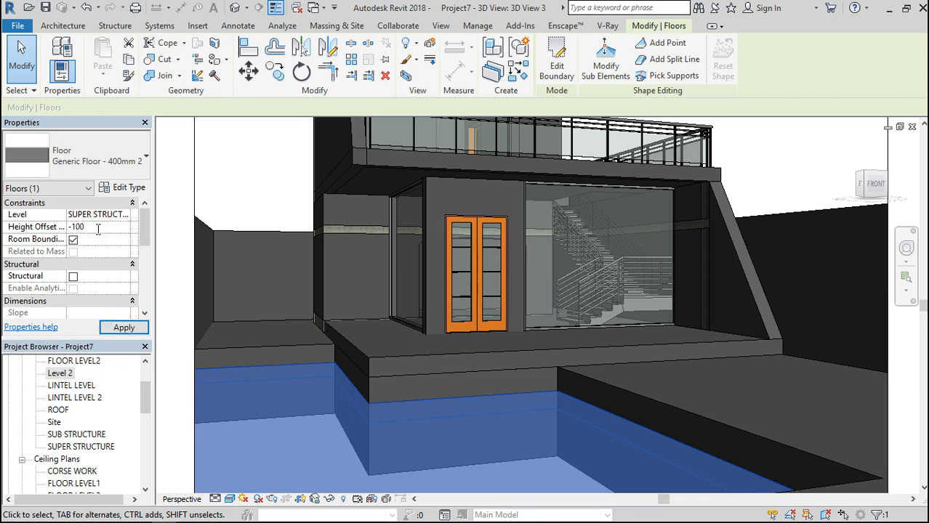
{"action": "left_click", "coordinate": [121, 328]}
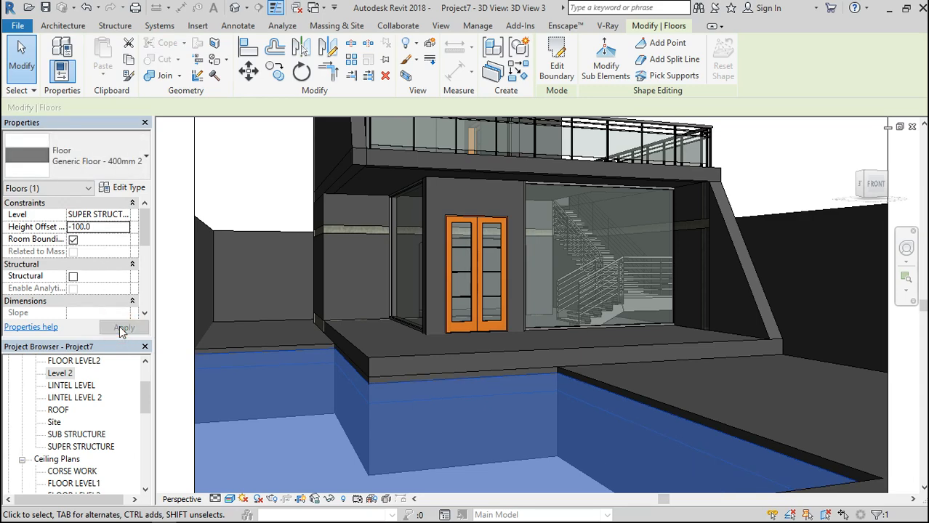
{"action": "left_click", "coordinate": [184, 186]}
Examine the house entrance, terrace, stairs and raised recess floor in 3D View 3, both close up and as a whole.
{"action": "scroll", "coordinate": [632, 307], "scroll_direction": "down", "scroll_amount": 2}
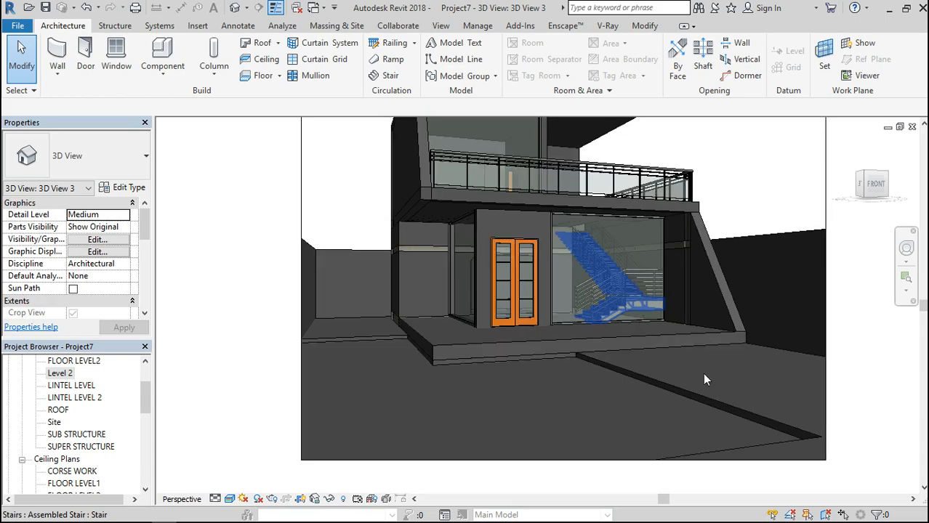
{"action": "scroll", "coordinate": [535, 331], "scroll_direction": "down", "scroll_amount": 2}
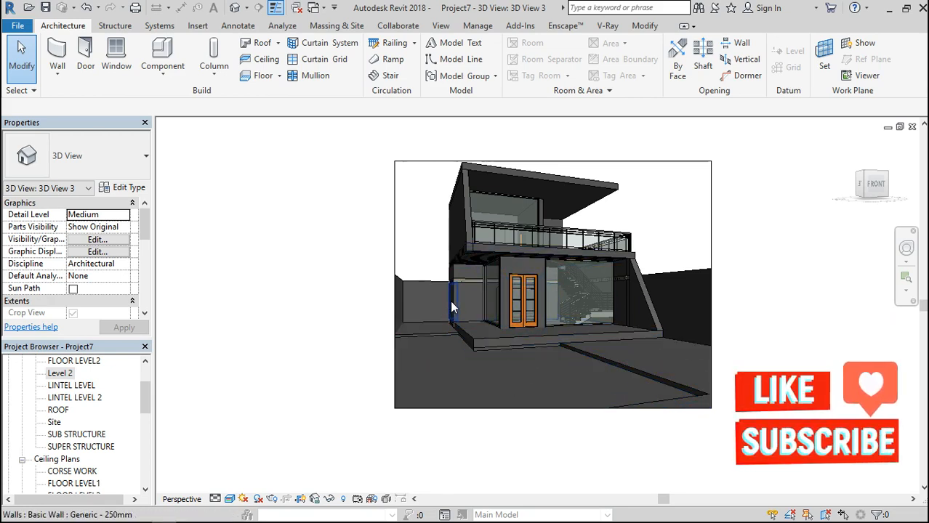
{"action": "scroll", "coordinate": [450, 300], "scroll_direction": "up", "scroll_amount": 5}
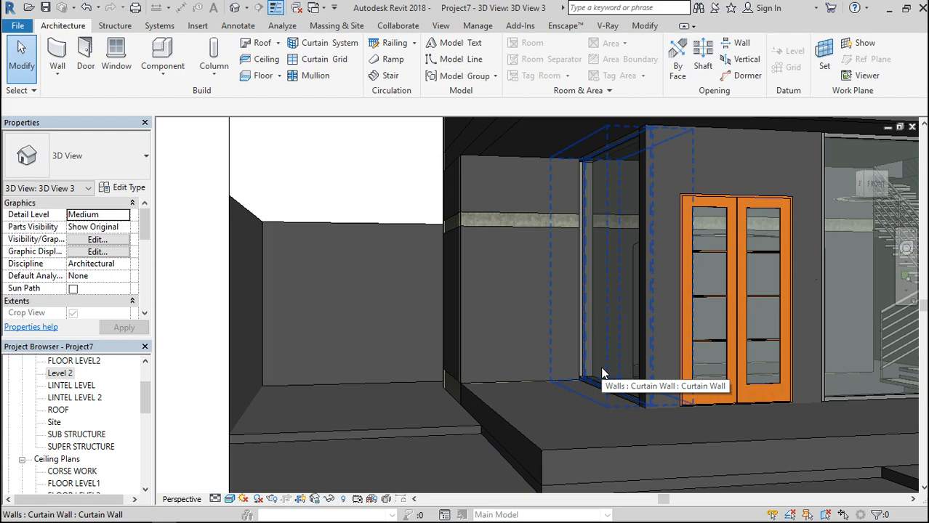
{"action": "scroll", "coordinate": [483, 390], "scroll_direction": "down", "scroll_amount": 2}
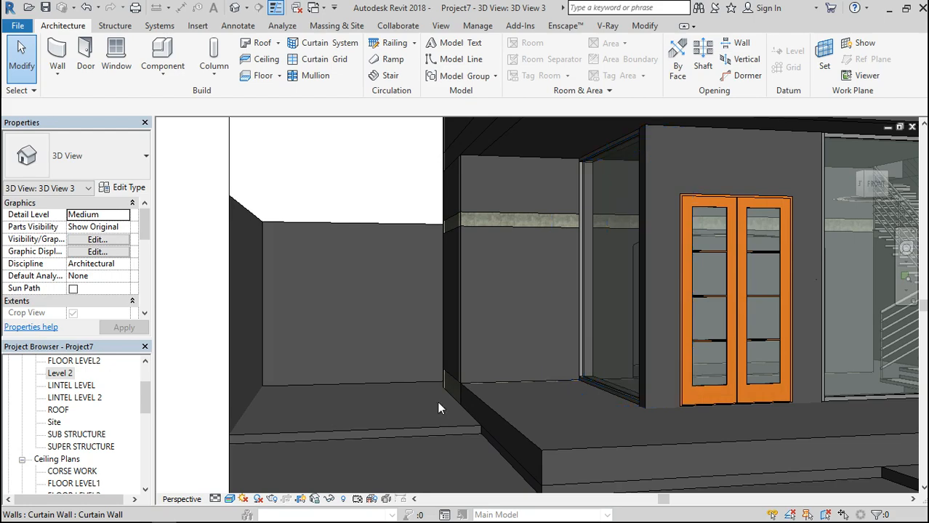
{"action": "scroll", "coordinate": [401, 372], "scroll_direction": "down", "scroll_amount": 4}
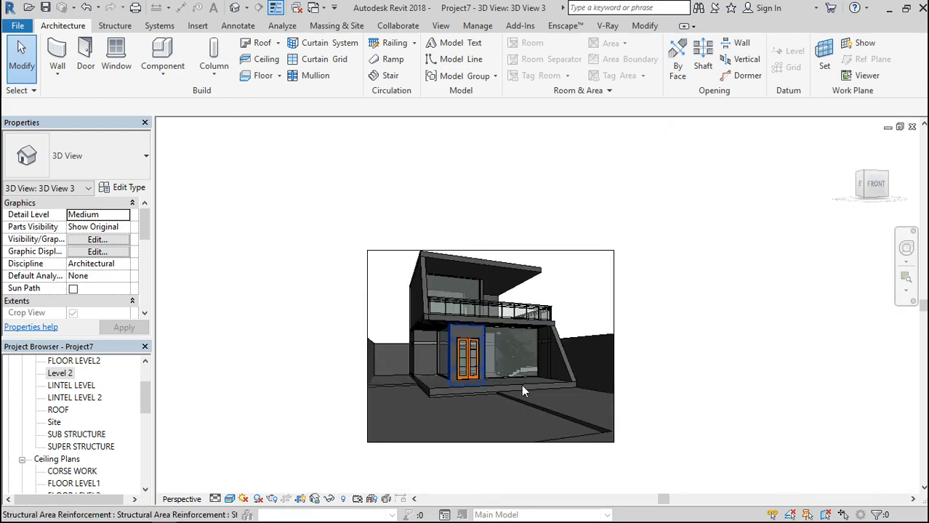
{"action": "scroll", "coordinate": [501, 345], "scroll_direction": "up", "scroll_amount": 4}
{"action": "scroll", "coordinate": [501, 346], "scroll_direction": "down", "scroll_amount": 4}
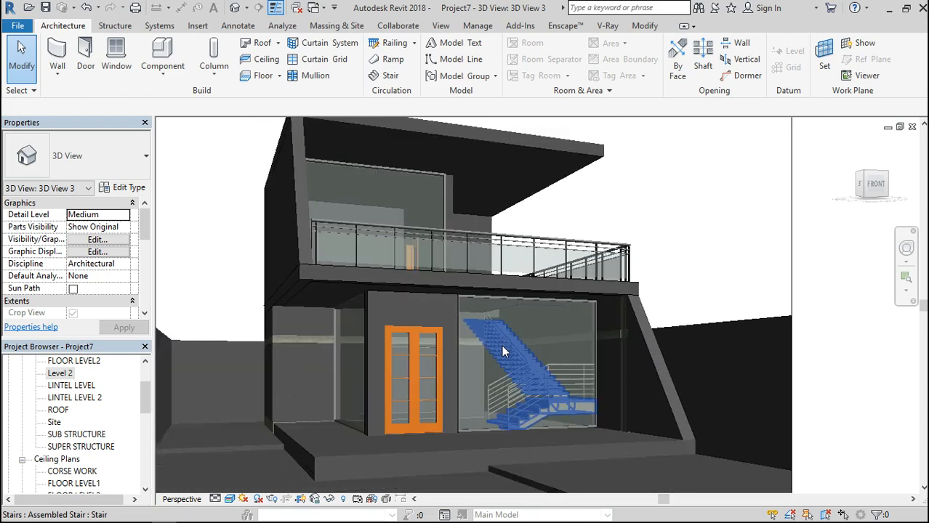
{"action": "scroll", "coordinate": [480, 222], "scroll_direction": "down", "scroll_amount": 3}
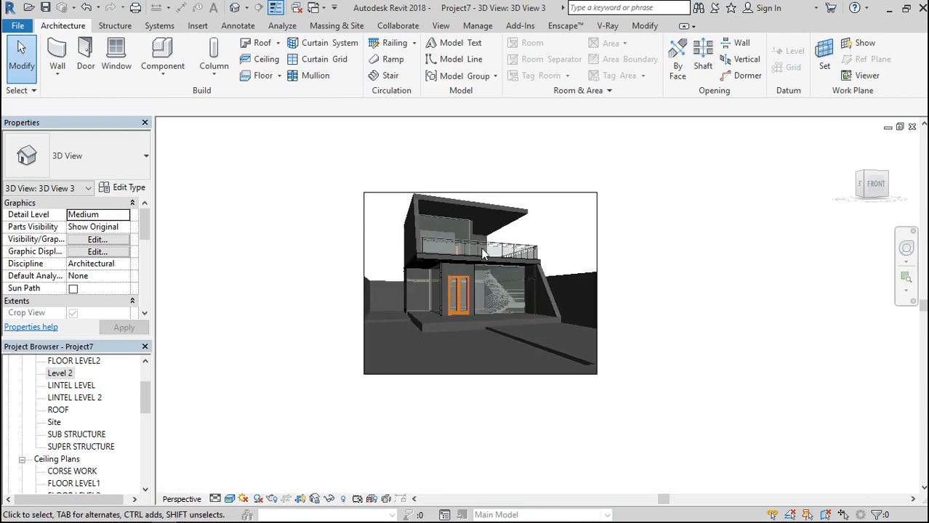
{"action": "scroll", "coordinate": [394, 272], "scroll_direction": "up", "scroll_amount": 4}
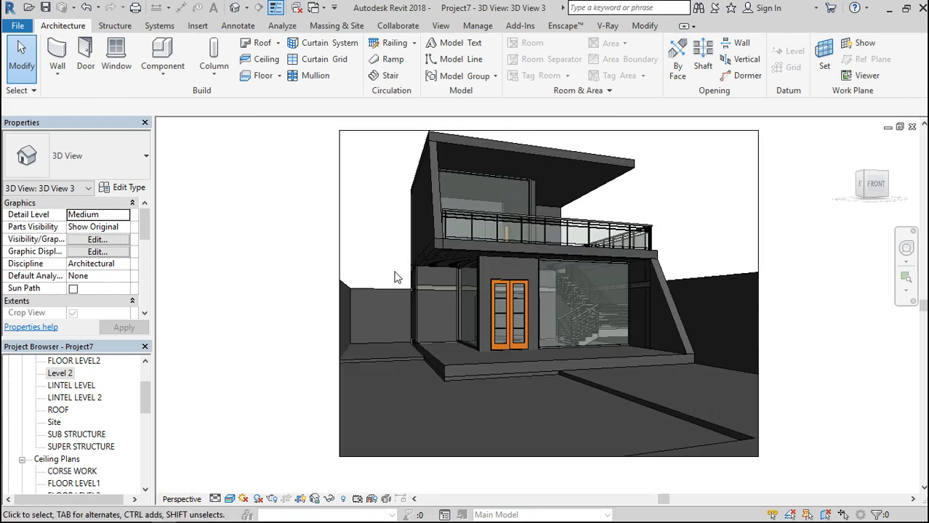